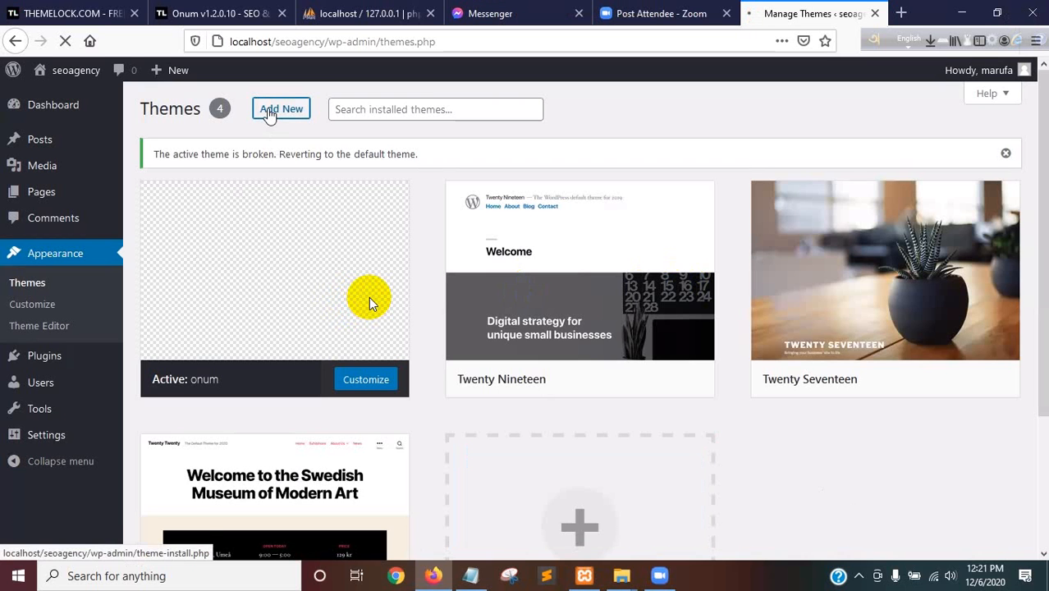
Upload and install the onum.zip theme from the onum_12010 folder in Downloads, and activate it
click(270, 115)
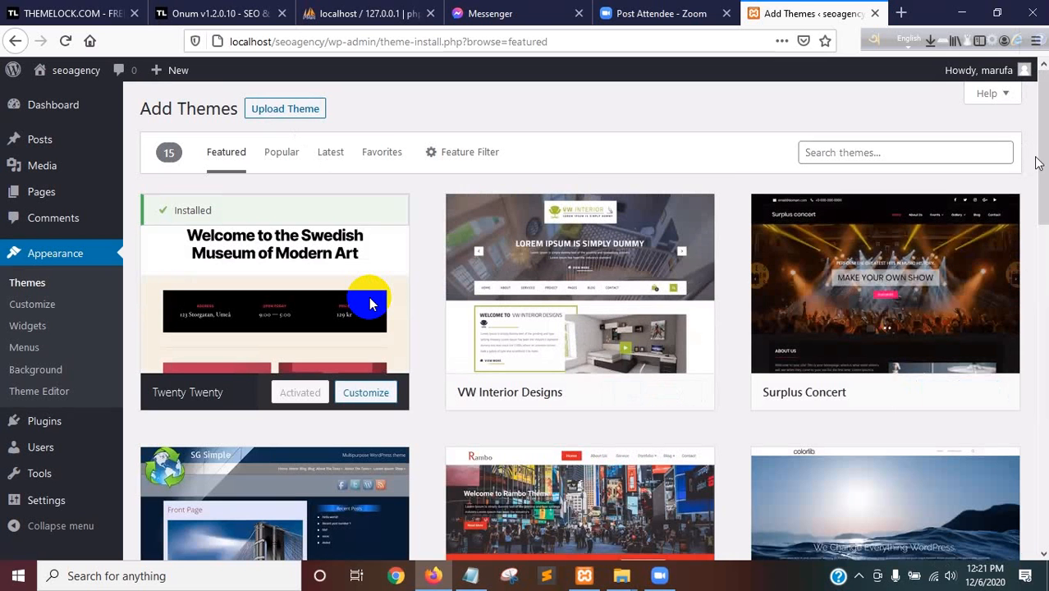
click(277, 108)
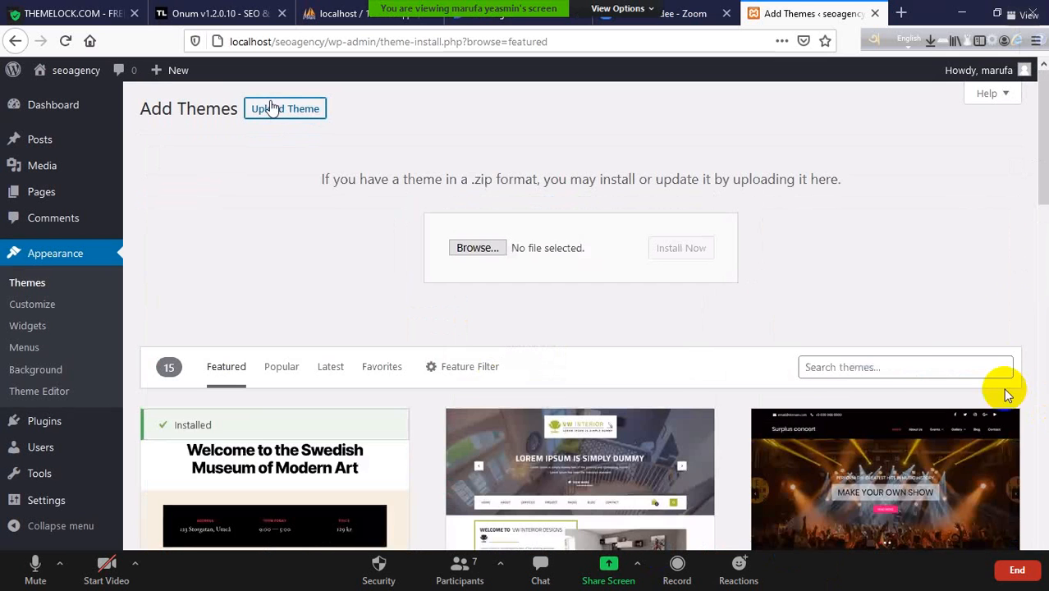
click(471, 247)
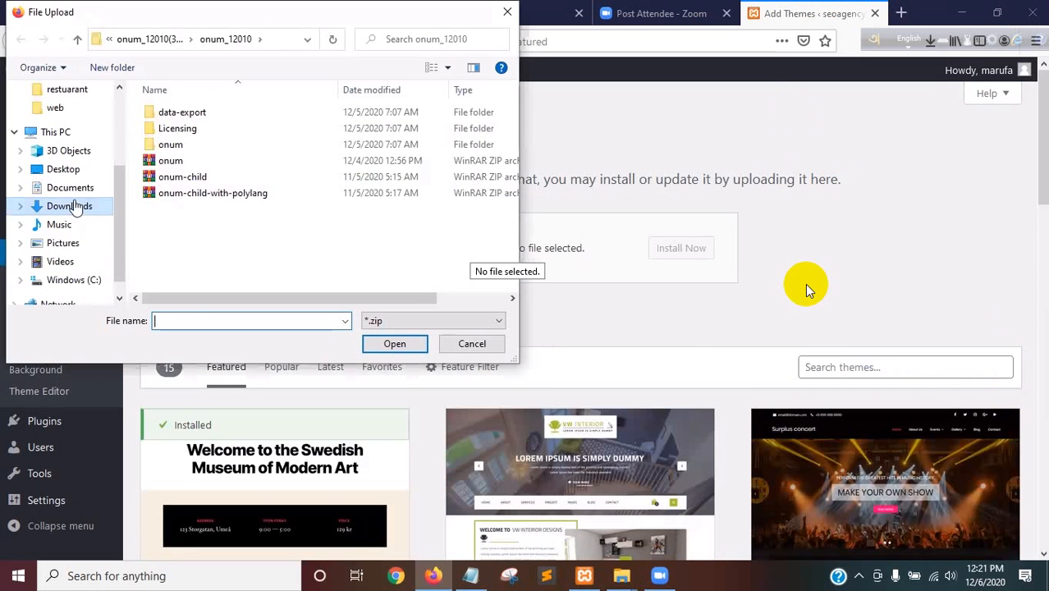
click(69, 206)
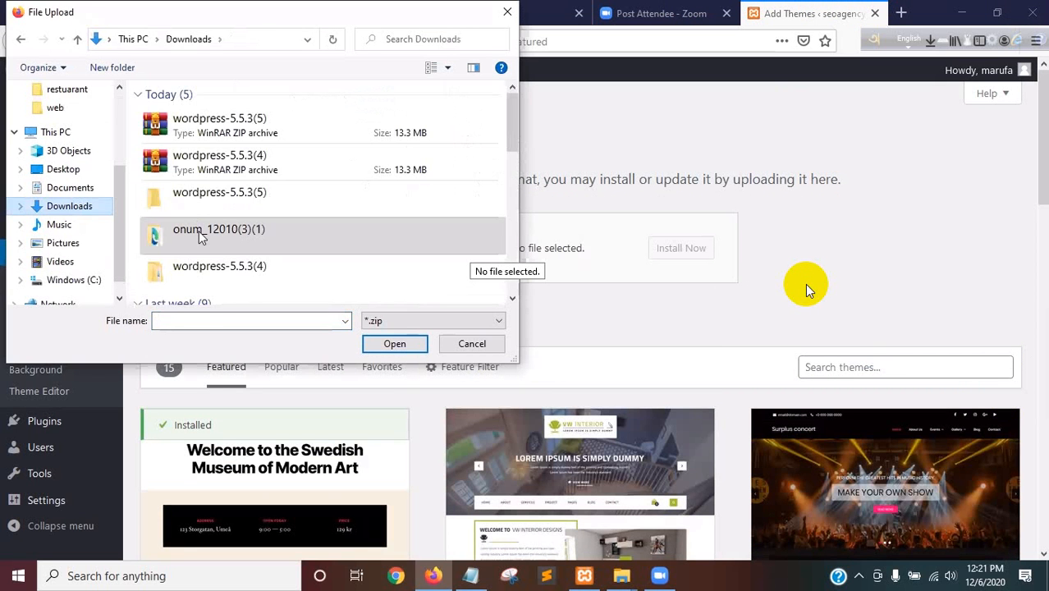
double_click(201, 234)
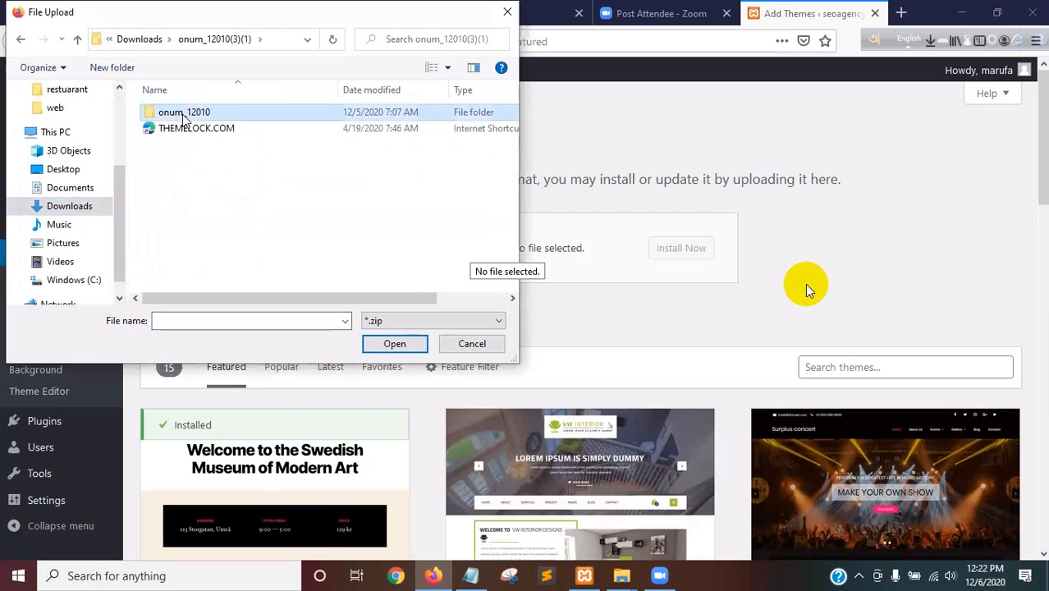
double_click(181, 113)
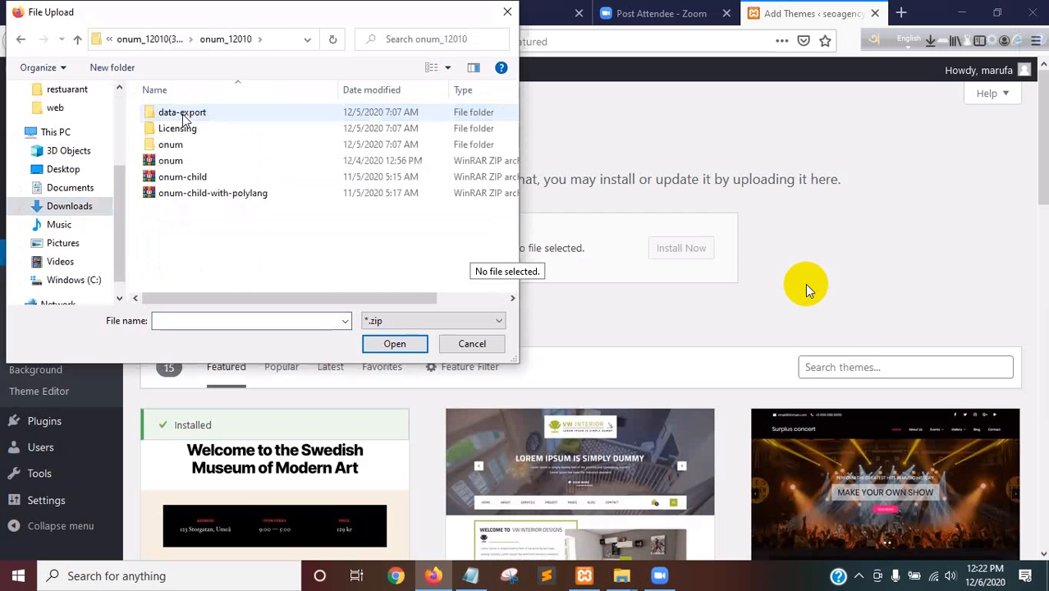
click(172, 162)
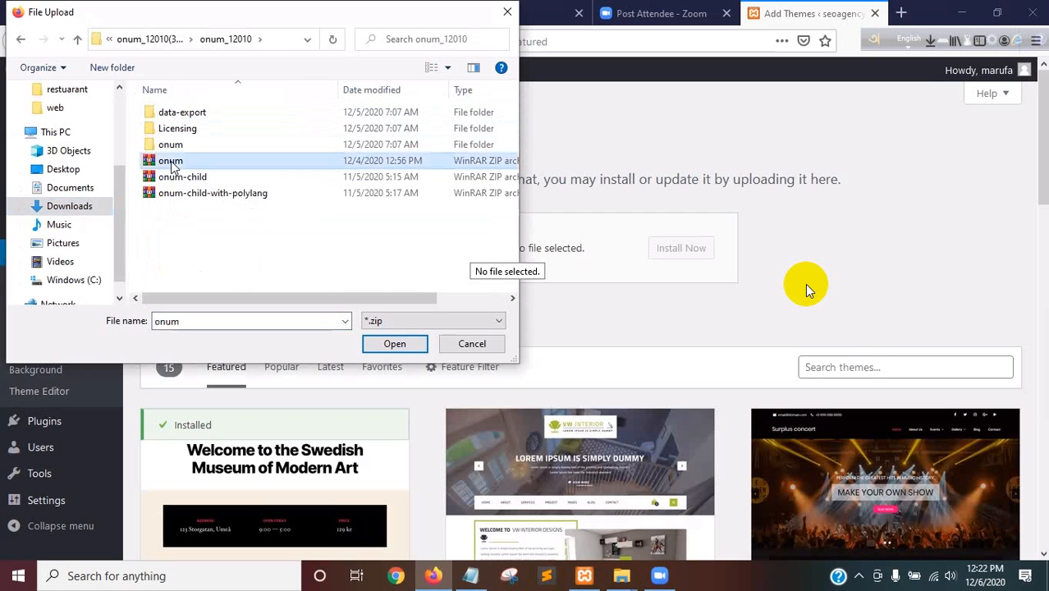
click(392, 346)
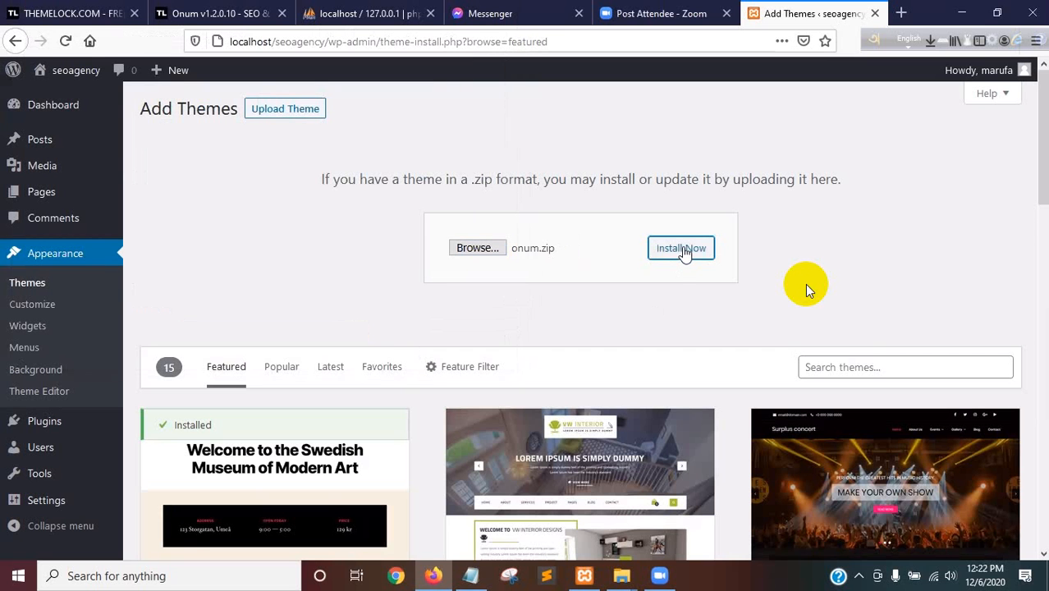
click(681, 249)
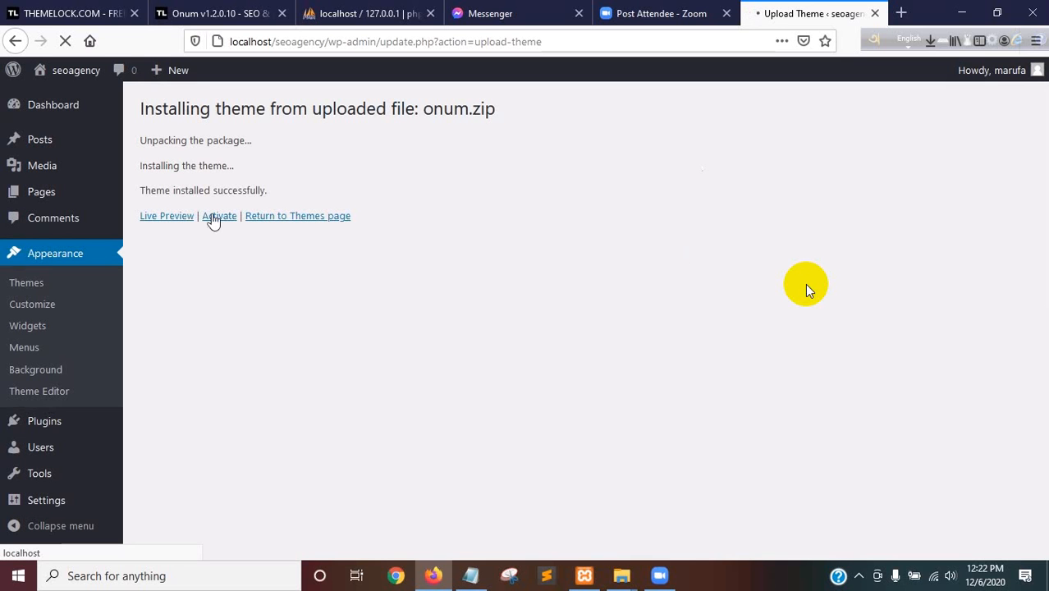
click(215, 217)
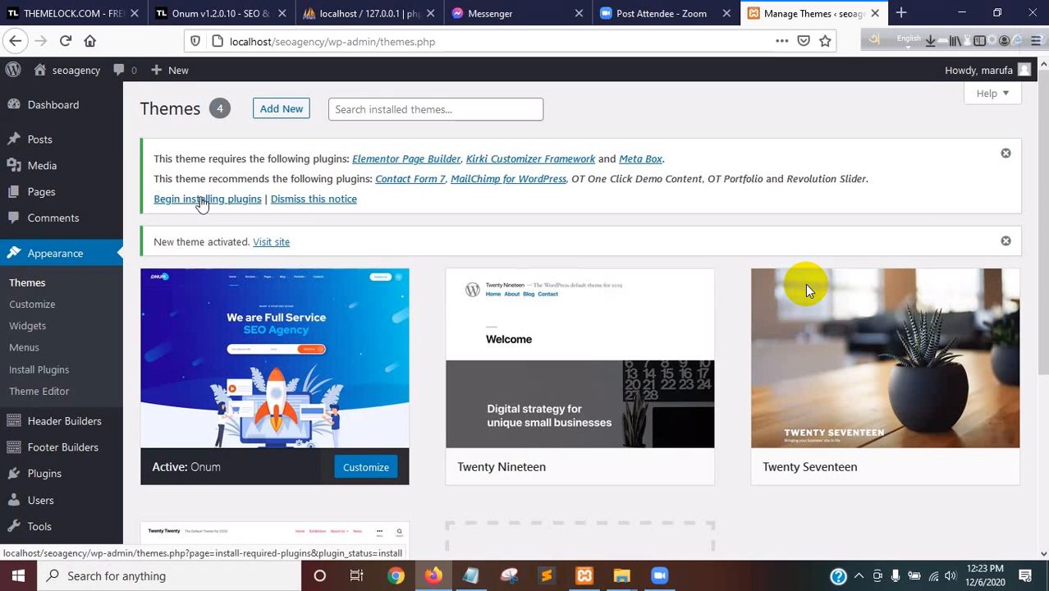
Install the theme's required Elementor Page Builder plugin and check it in the list of installed plugins
click(201, 200)
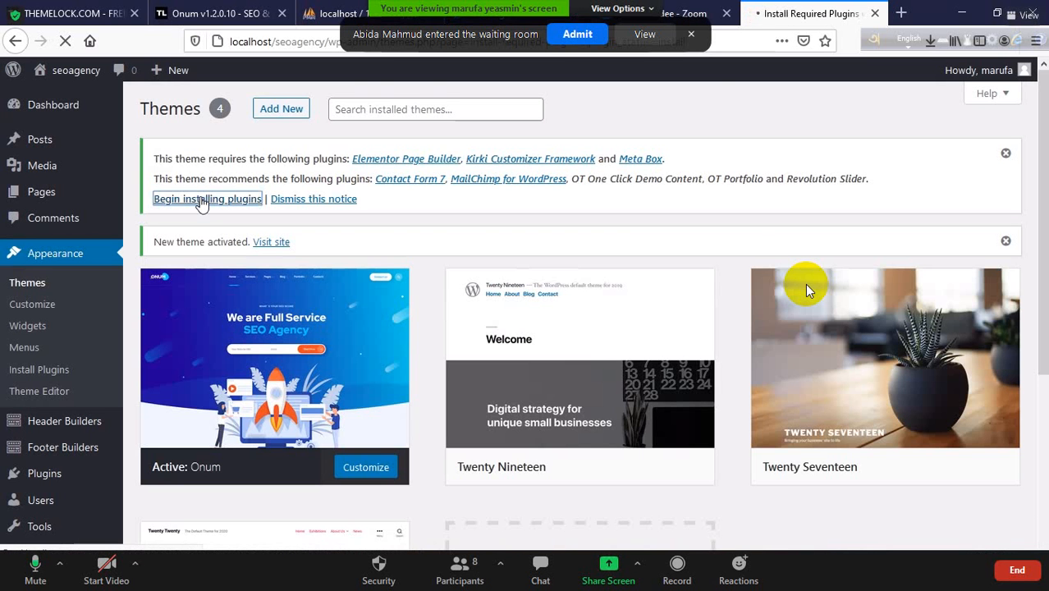
click(576, 34)
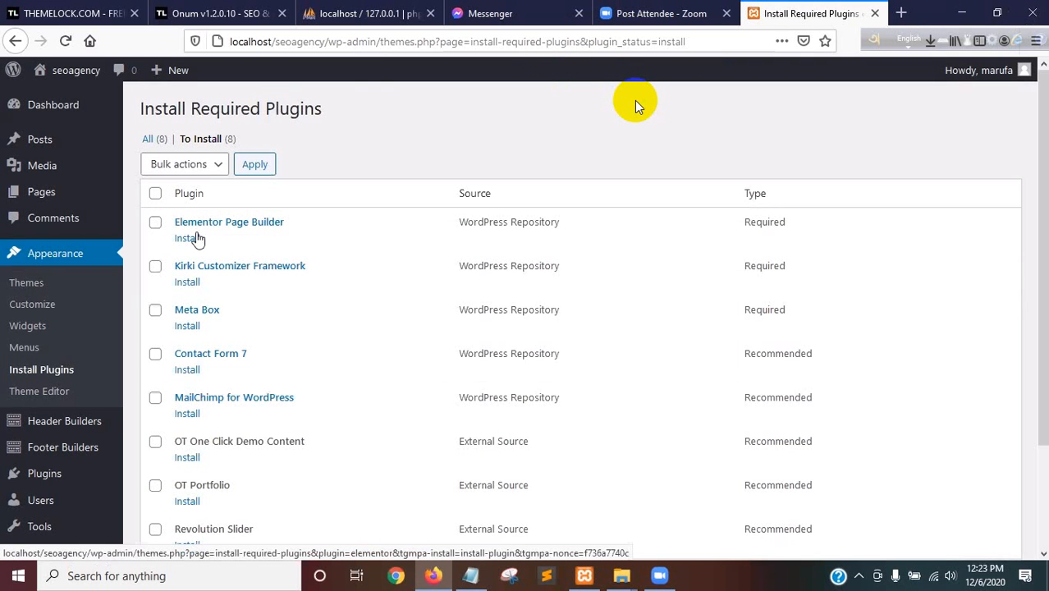
click(189, 238)
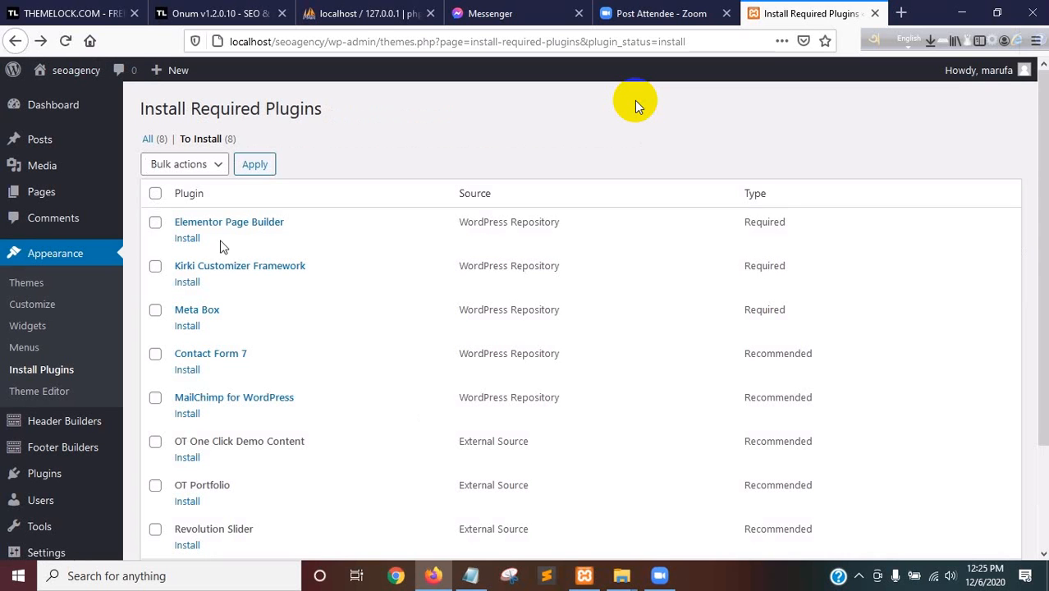
click(66, 41)
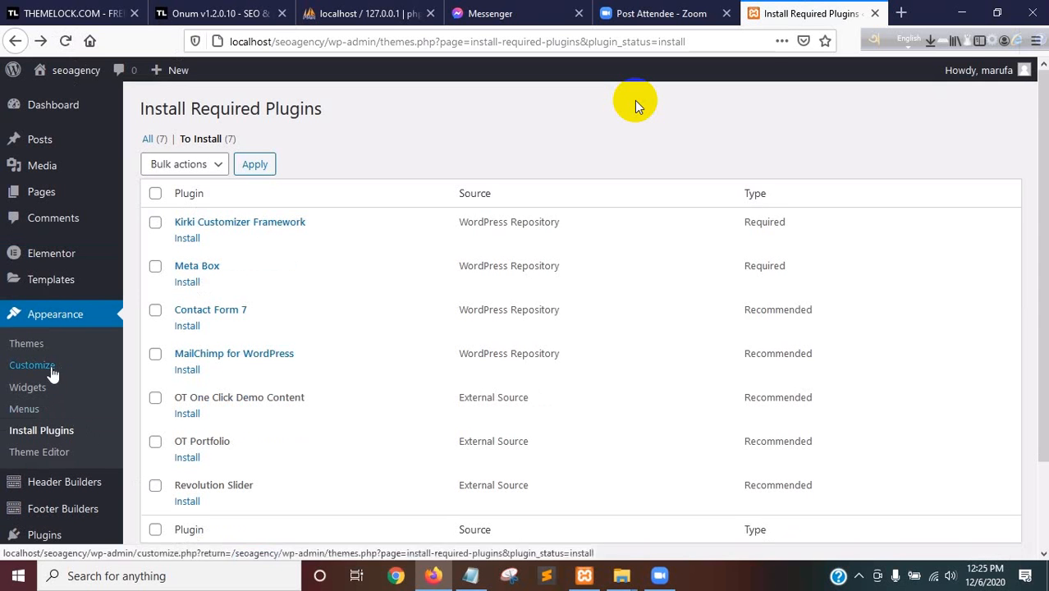
mouse_move(49, 534)
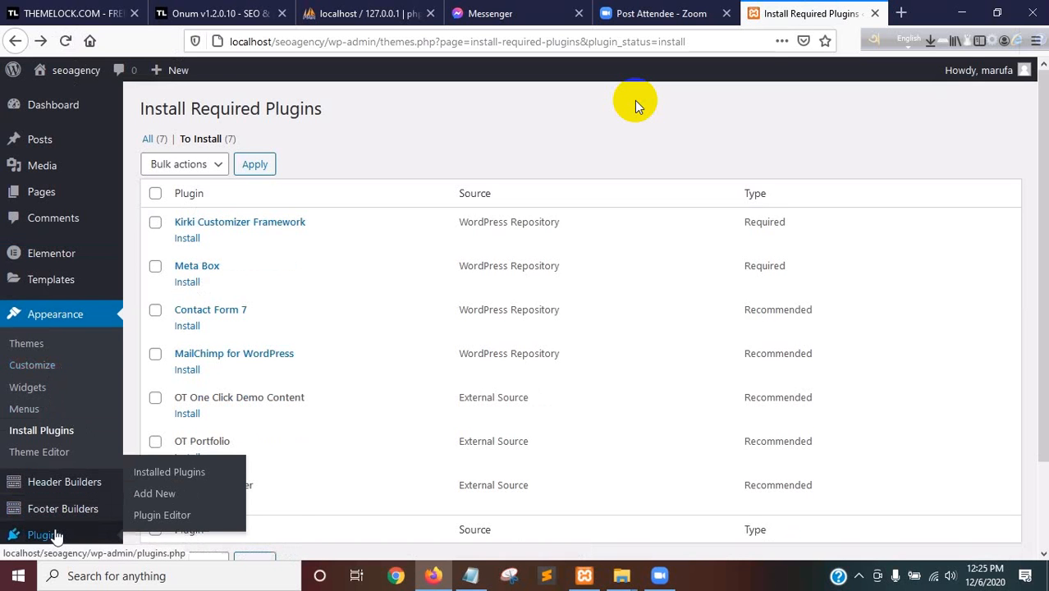
click(163, 473)
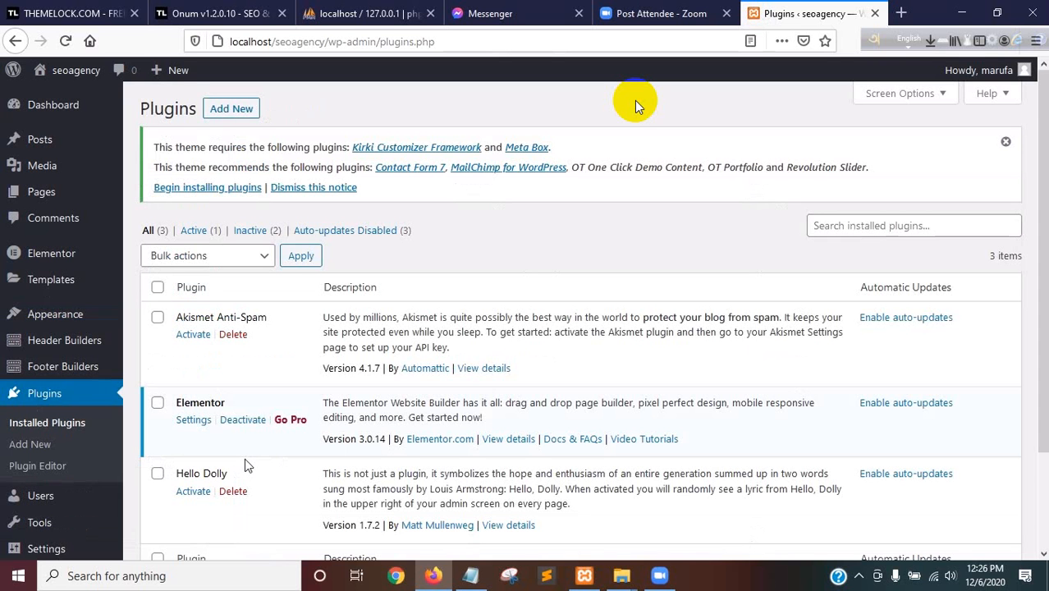
Install the required Kirki Customizer Framework plugin and return to the theme's required plugins list
click(209, 189)
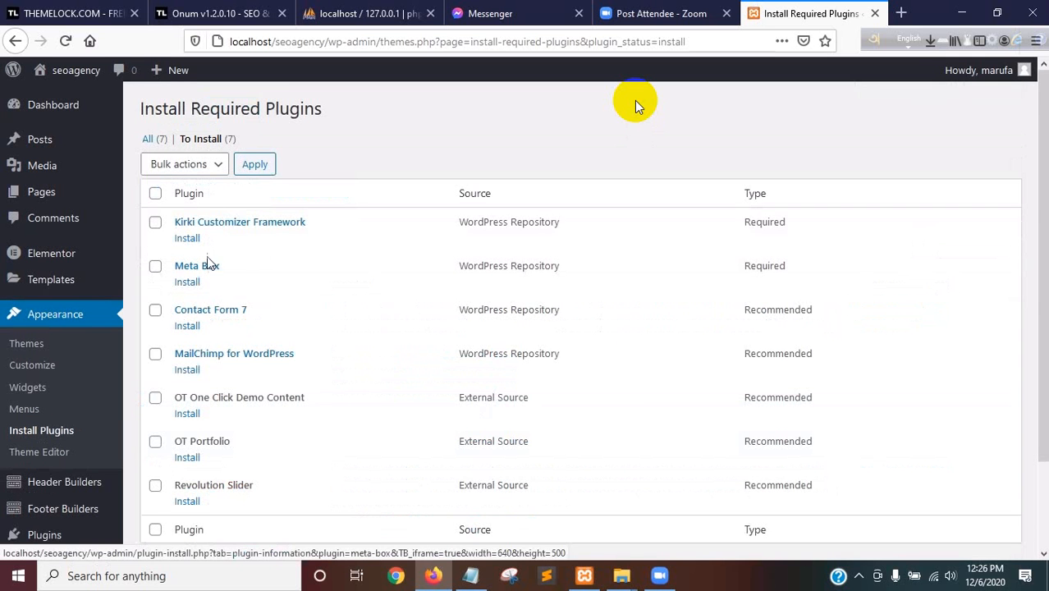
click(187, 240)
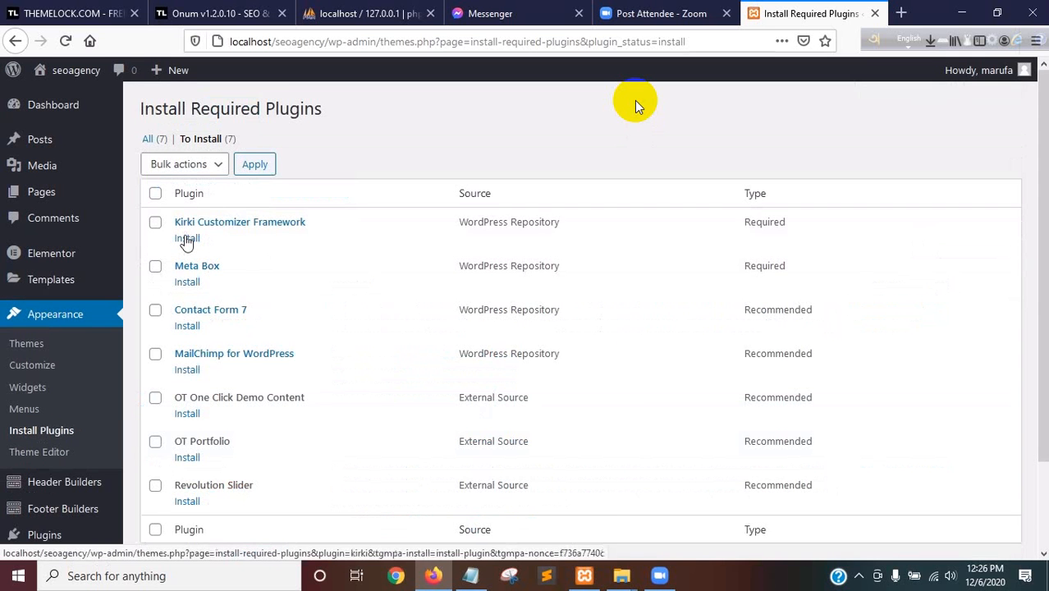
click(187, 239)
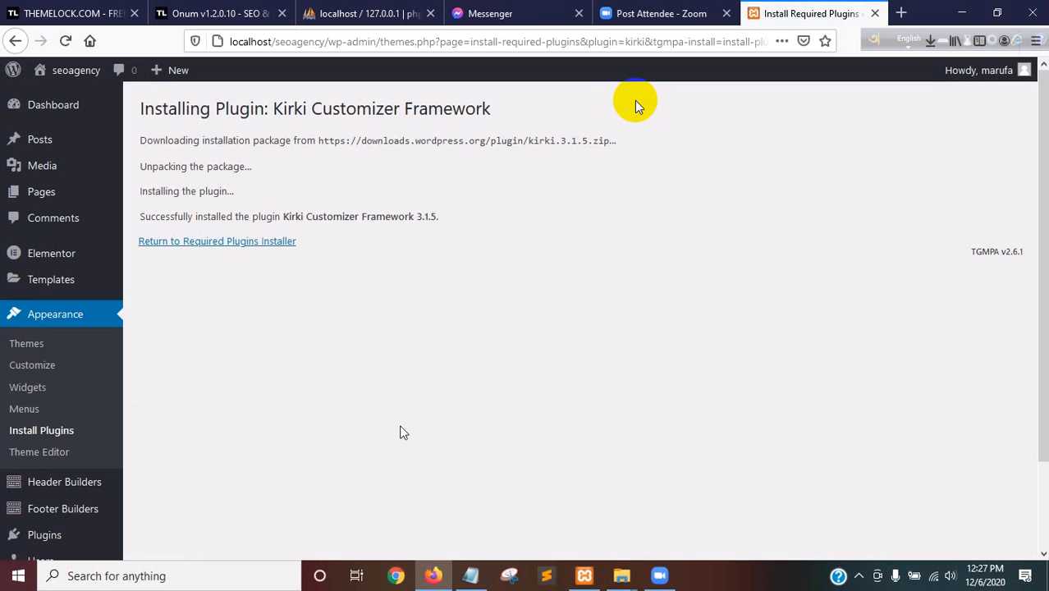
click(208, 241)
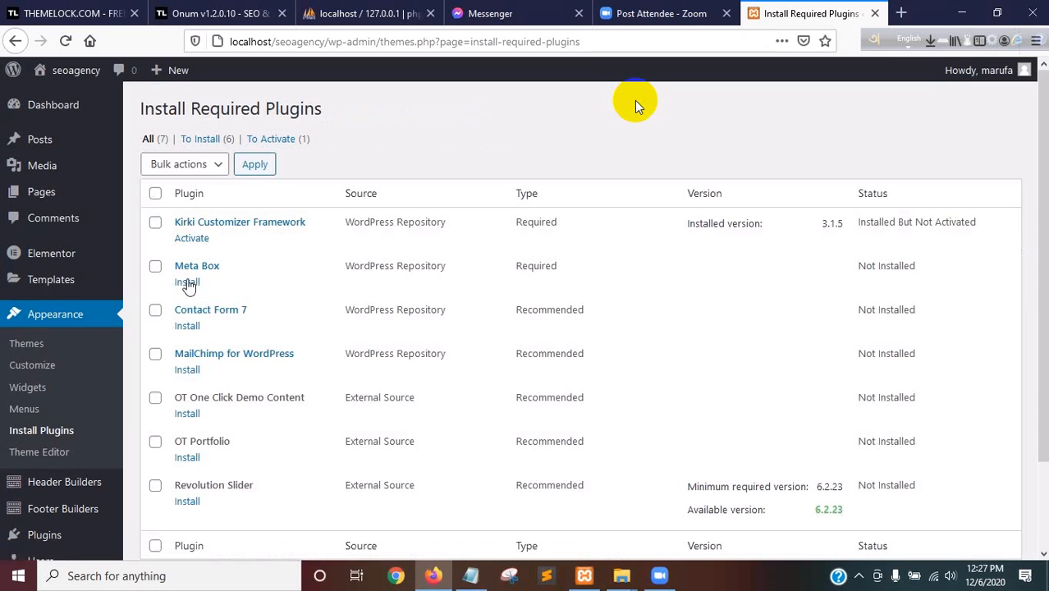
Install the Meta Box and Contact Form 7 plugins from the theme's required plugins list
click(187, 282)
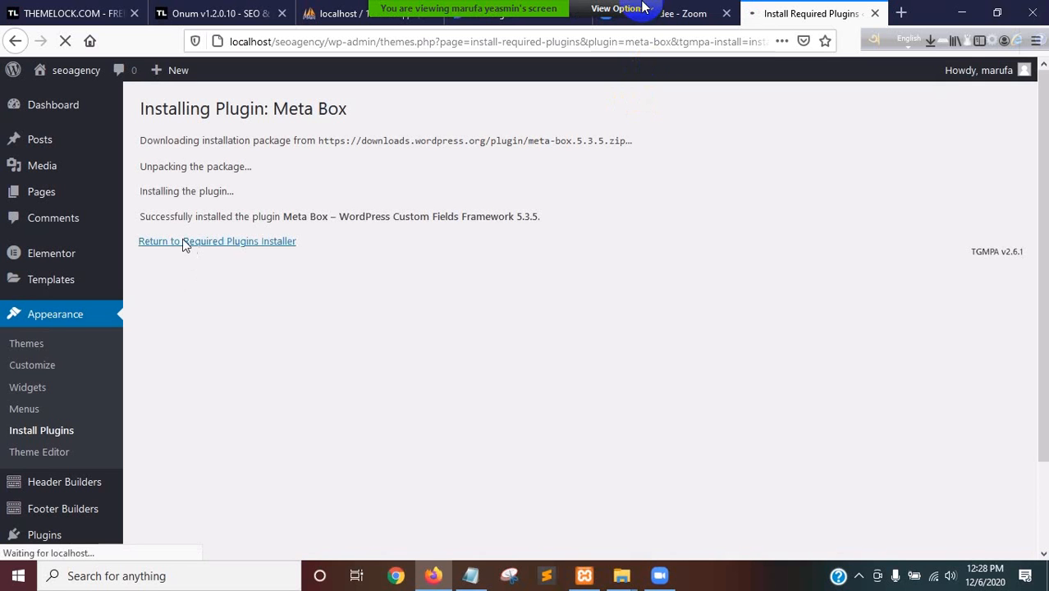
click(183, 241)
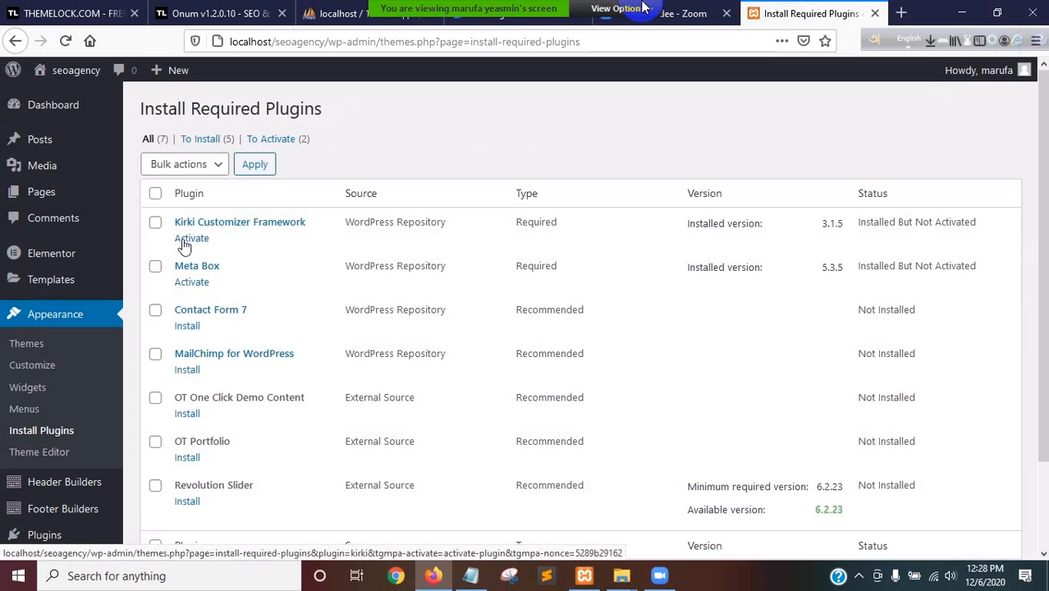
click(187, 326)
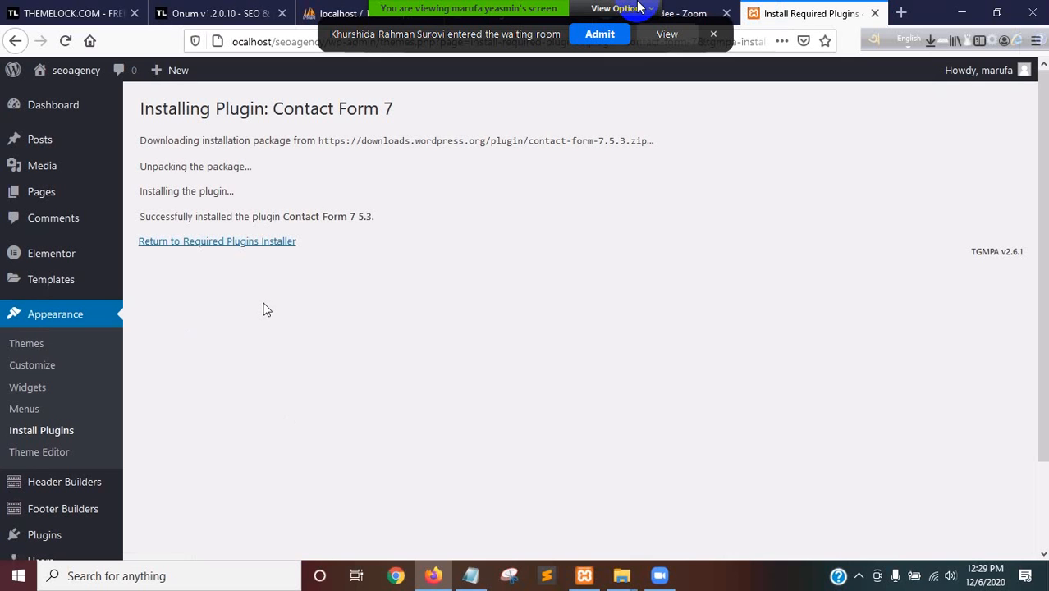
click(214, 241)
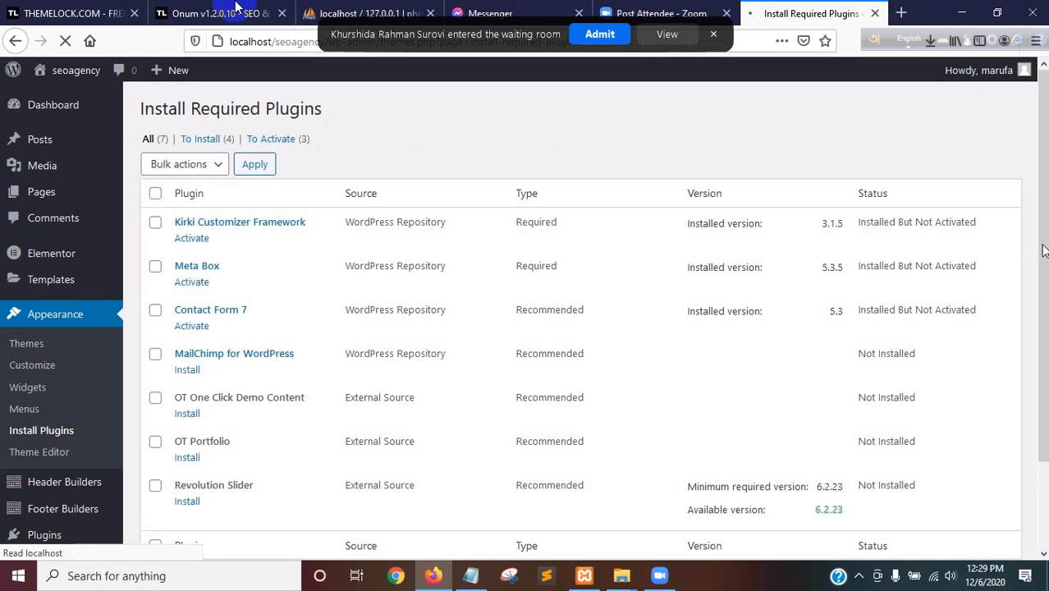
Install the recommended OT One Click Demo Content and OT Portfolio plugins
scroll(1040, 306, down, 1)
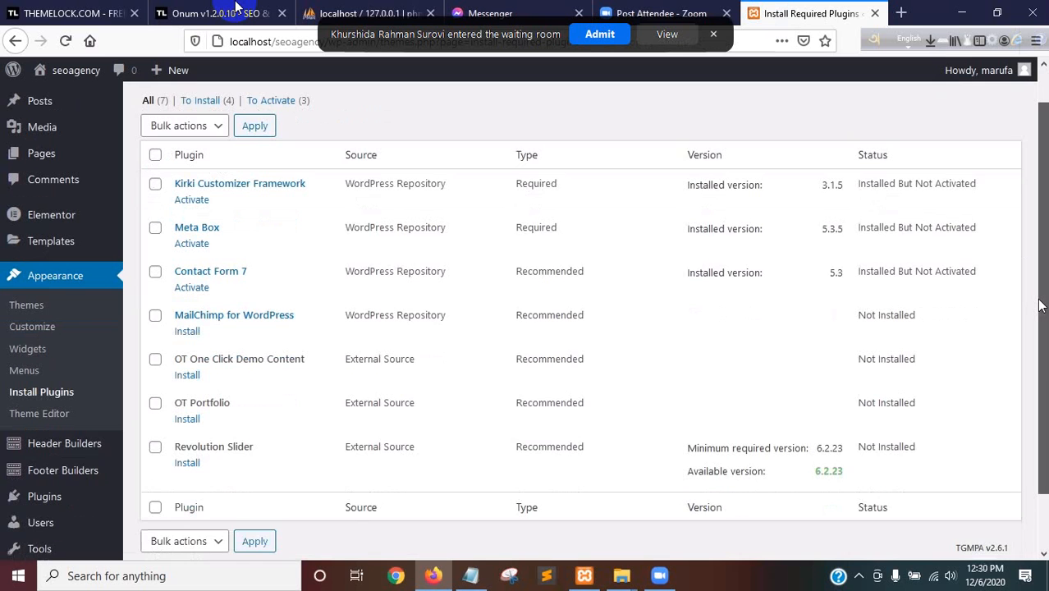
scroll(1040, 305, down, 2)
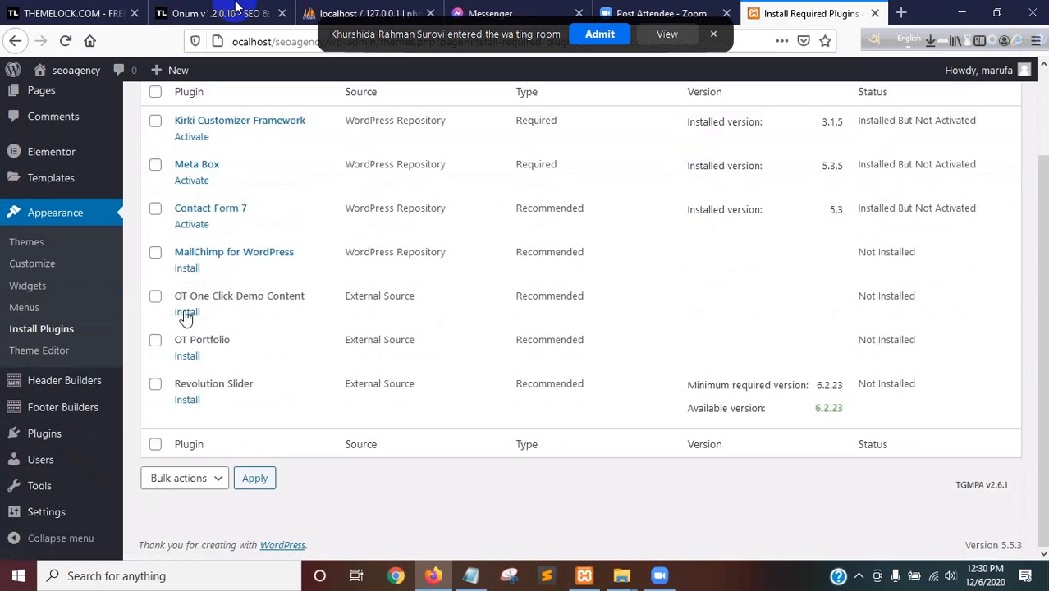
click(186, 313)
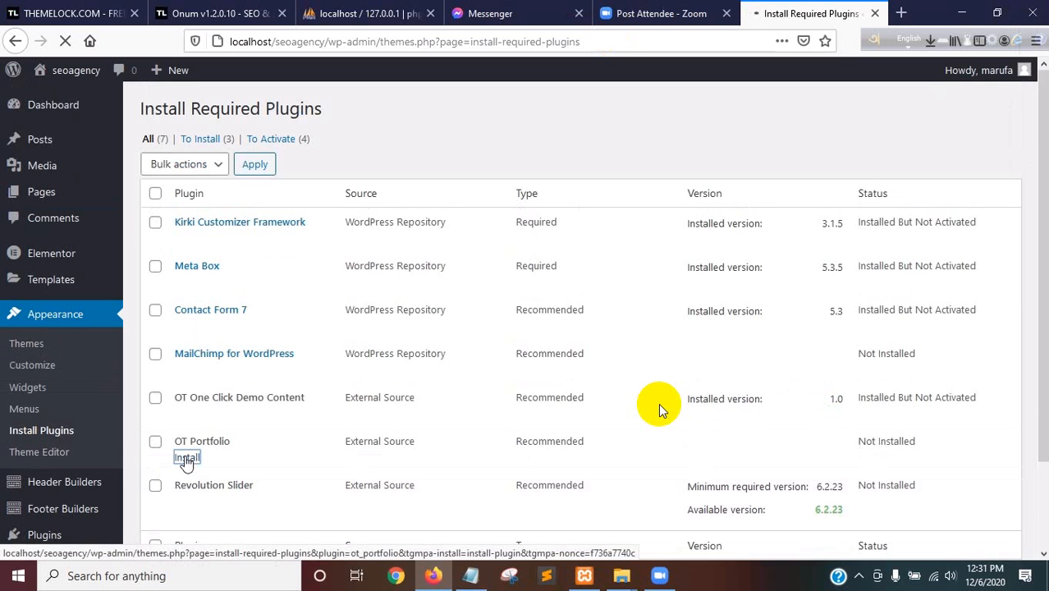
click(186, 458)
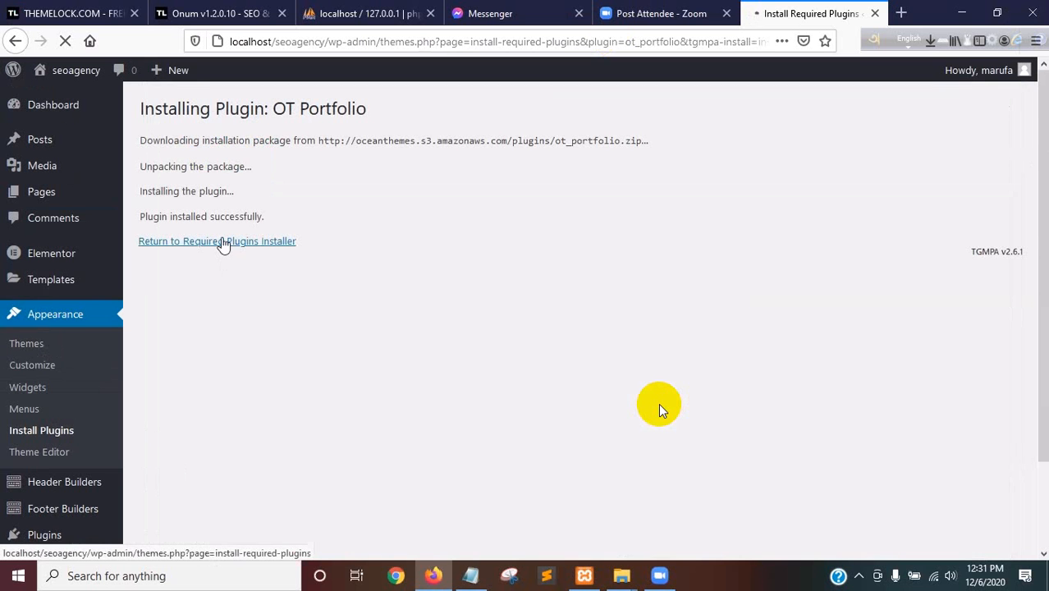
click(222, 243)
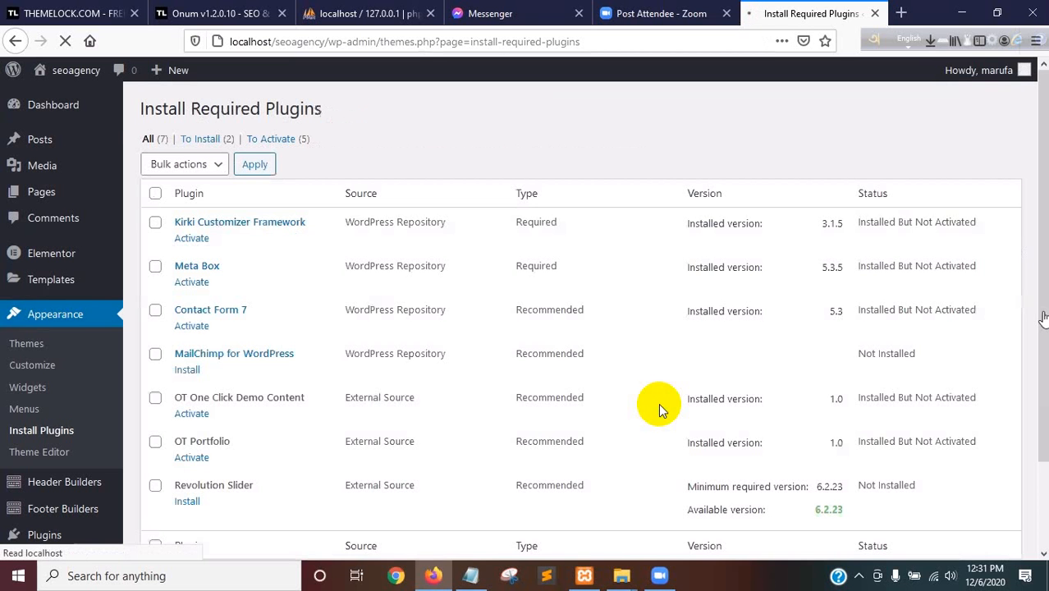
Try to install the recommended Revolution Slider plugin
scroll(207, 459, down, 2)
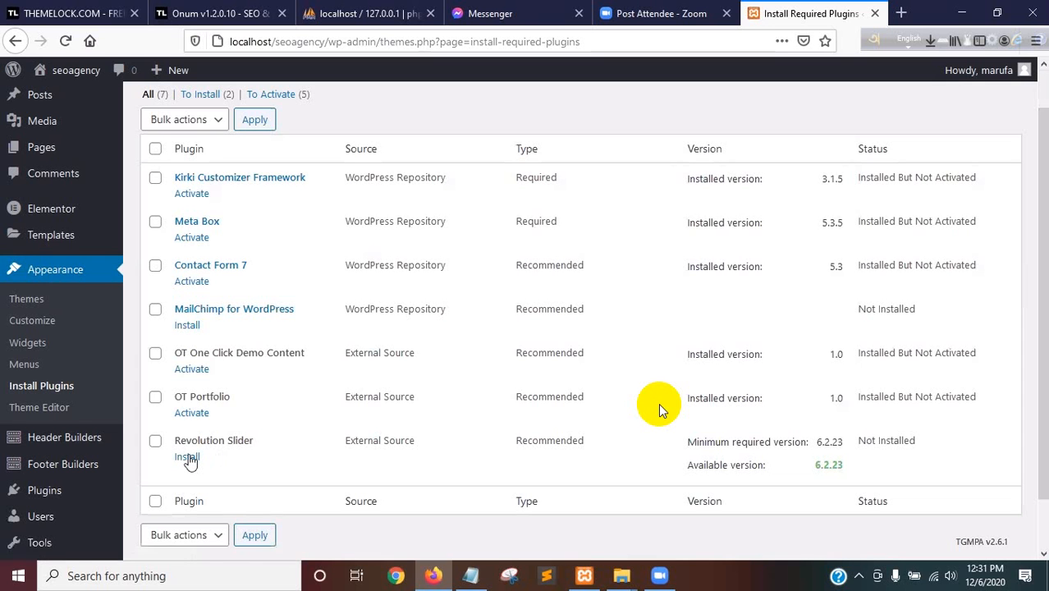
click(188, 458)
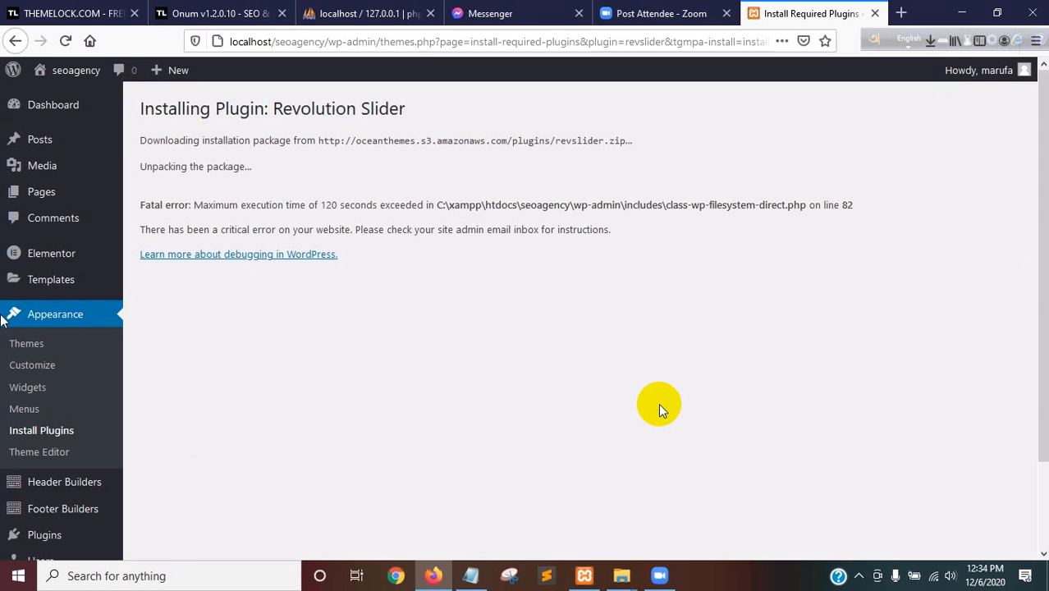
click(15, 41)
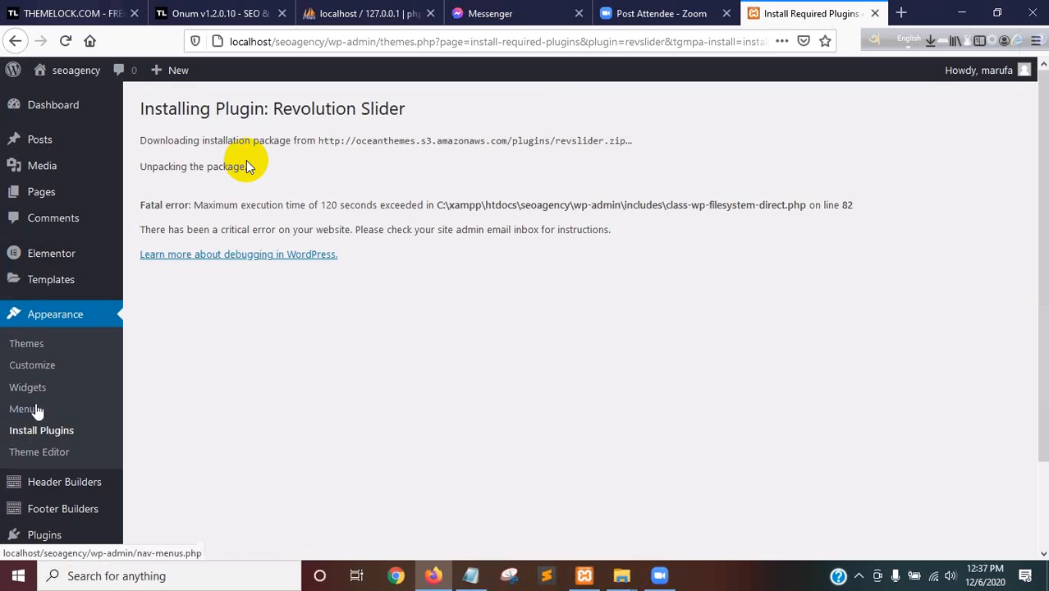
Open the installed plugins list and try to activate Akismet Anti-Spam, Contact Form 7 and Hello Dolly
click(41, 534)
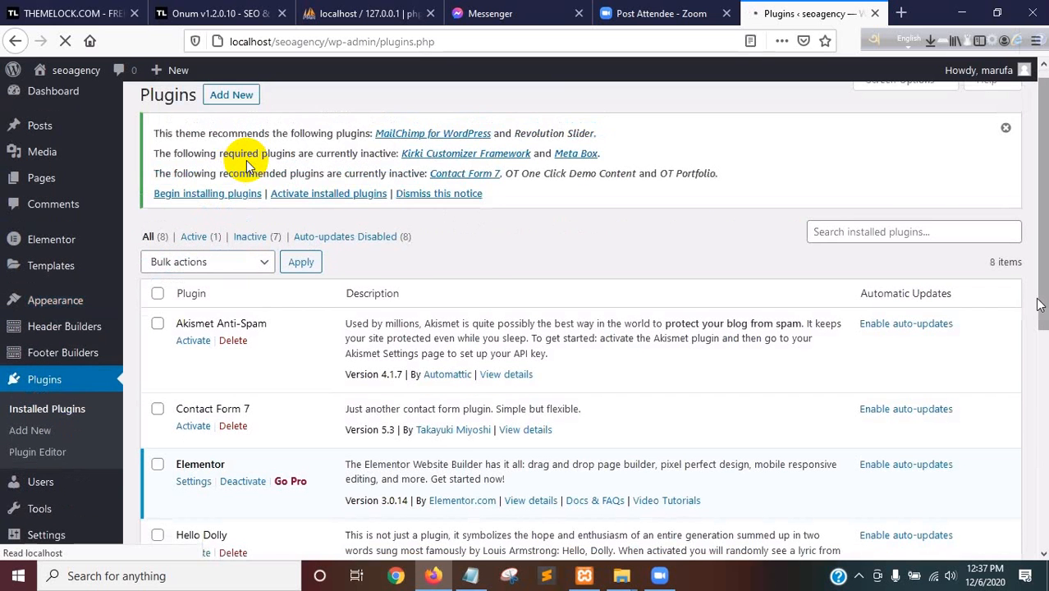
scroll(188, 238, down, 2)
click(193, 243)
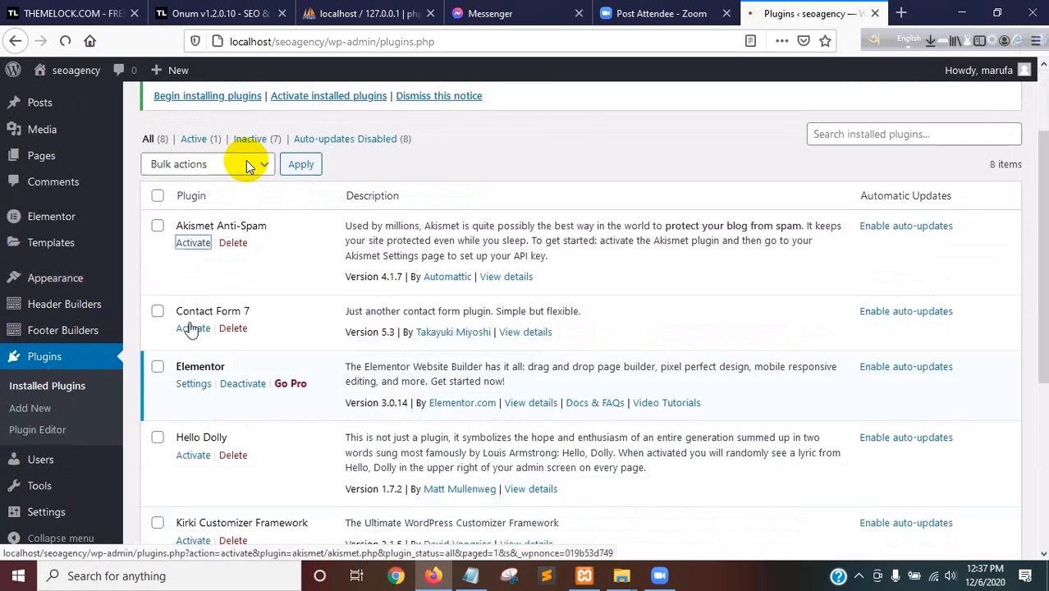
click(190, 329)
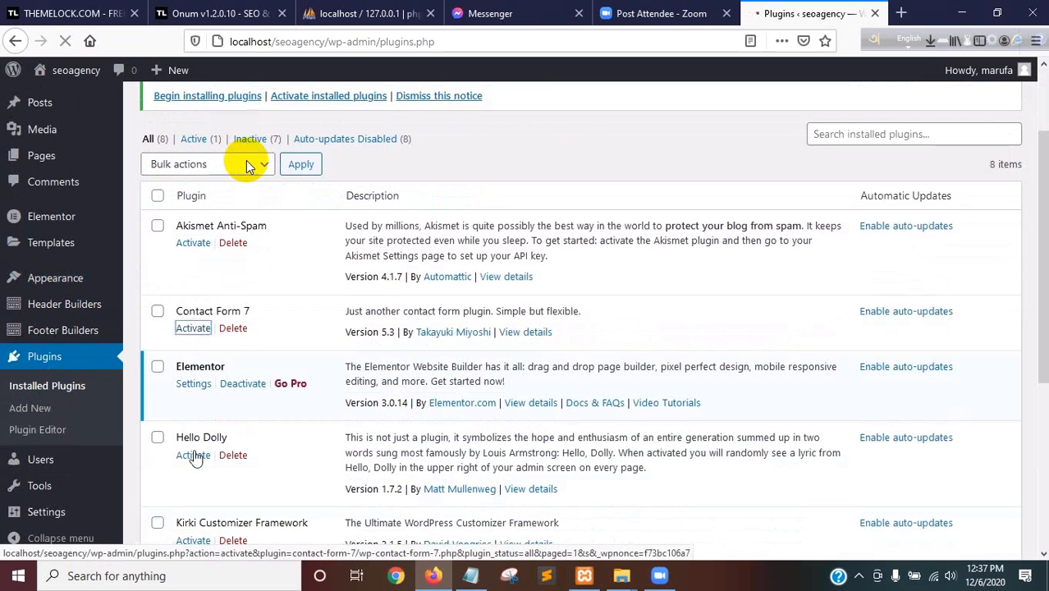
click(194, 456)
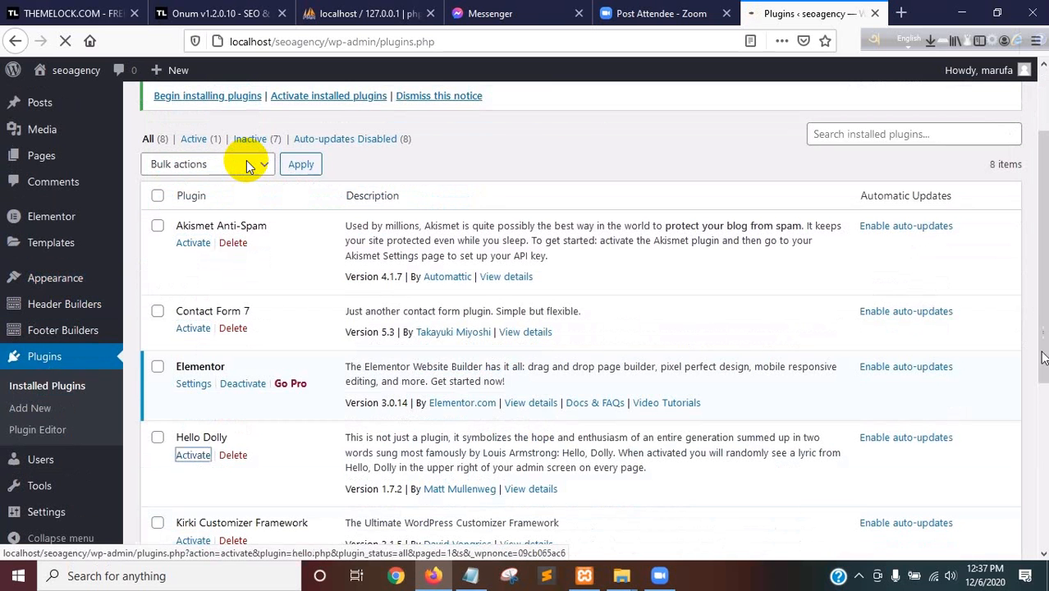
Try to activate Meta Box, and activate the Kirki Customizer Framework plugin
scroll(246, 160, down, 3)
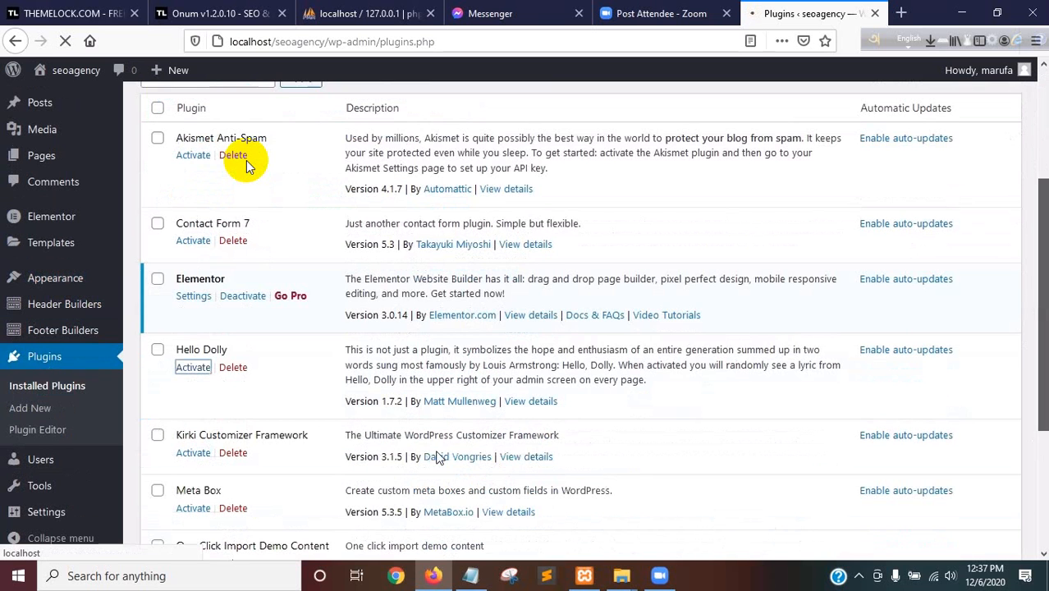
scroll(246, 160, down, 2)
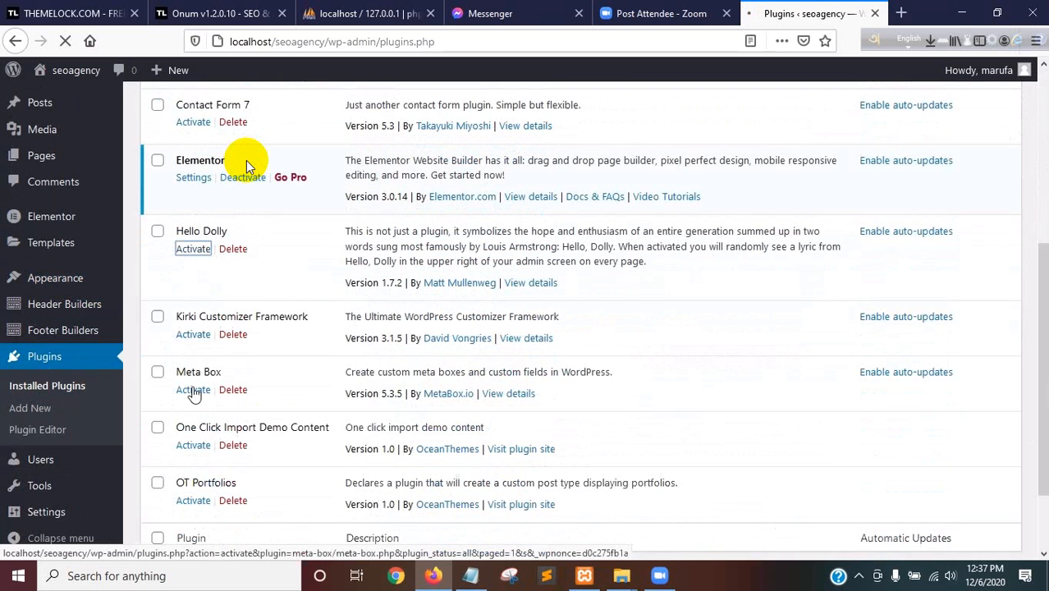
click(193, 389)
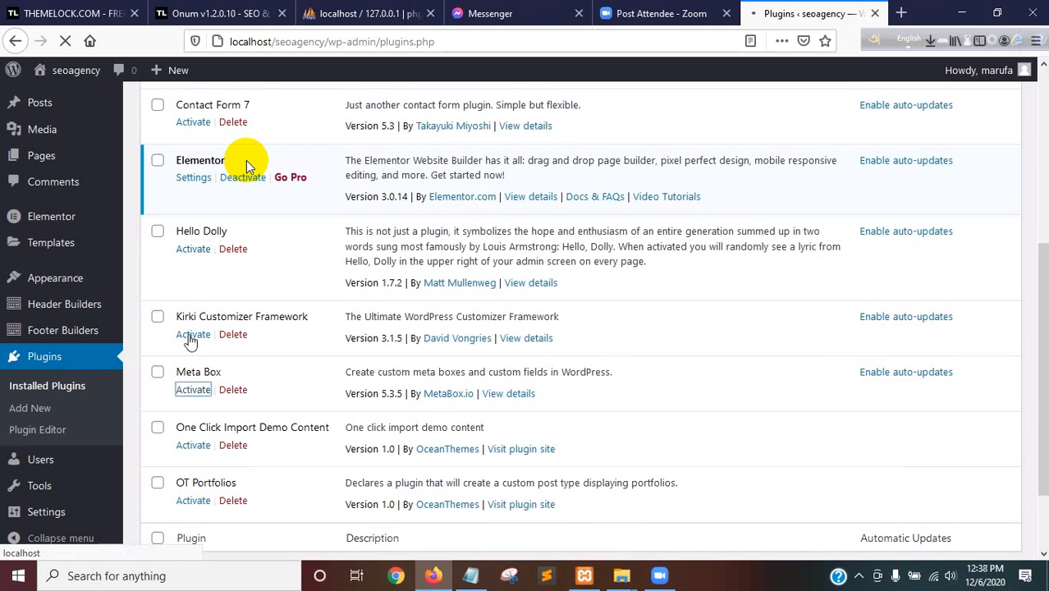
click(192, 336)
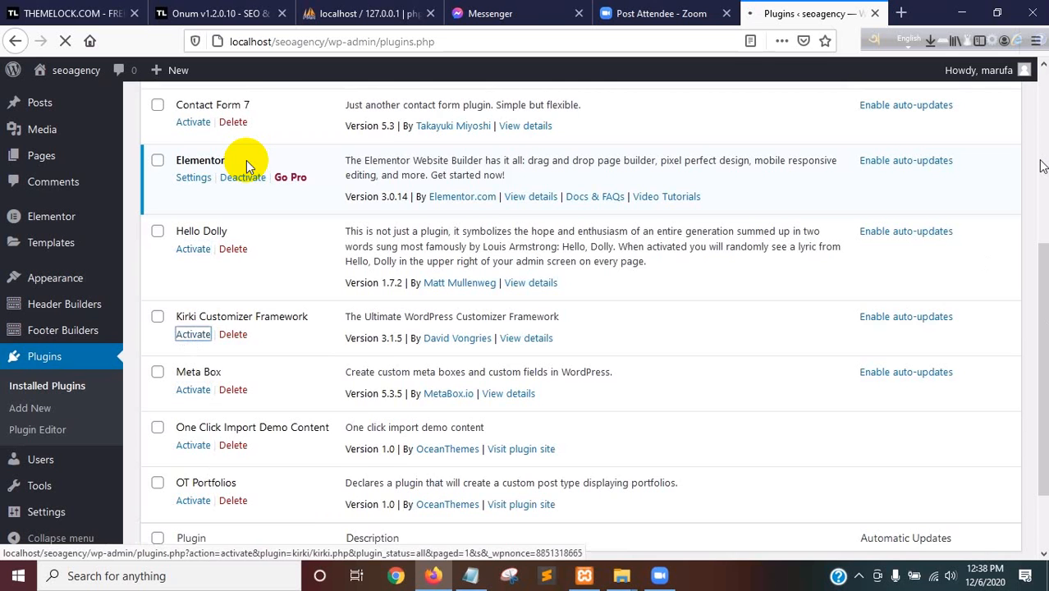
Activate the Akismet Anti-Spam plugin from the installed plugins list
scroll(367, 554, up, 3)
scroll(366, 551, up, 3)
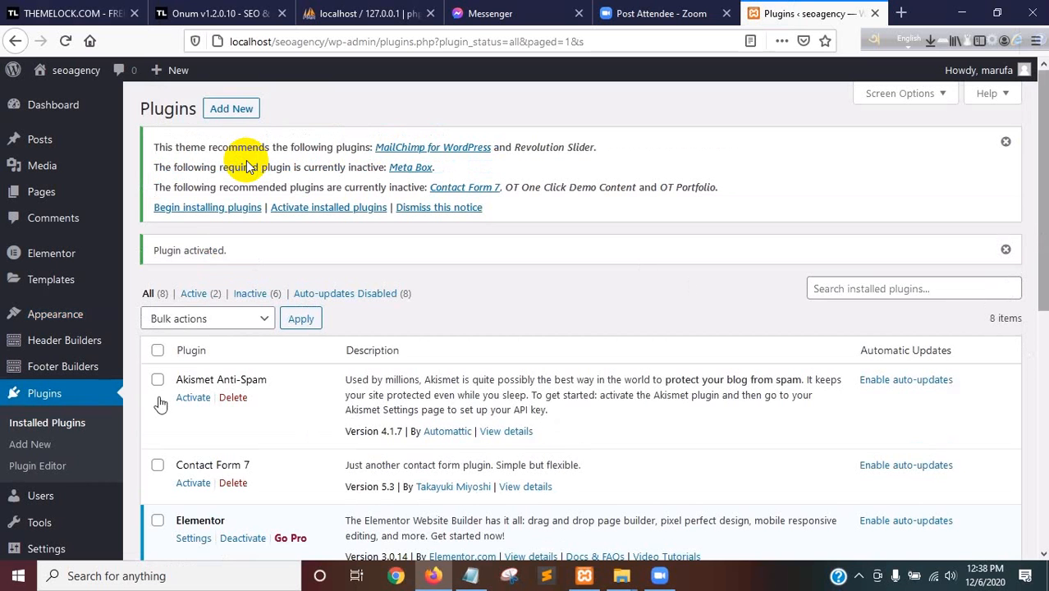
click(193, 399)
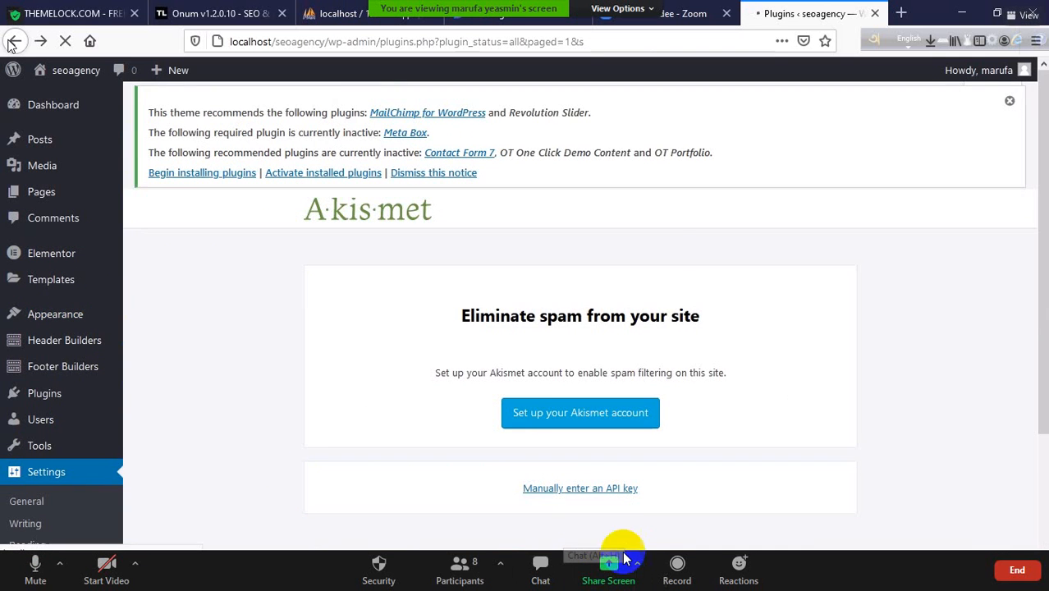
Look through the participants list of the Zoom meeting and minimize it
click(464, 578)
scroll(468, 246, down, 2)
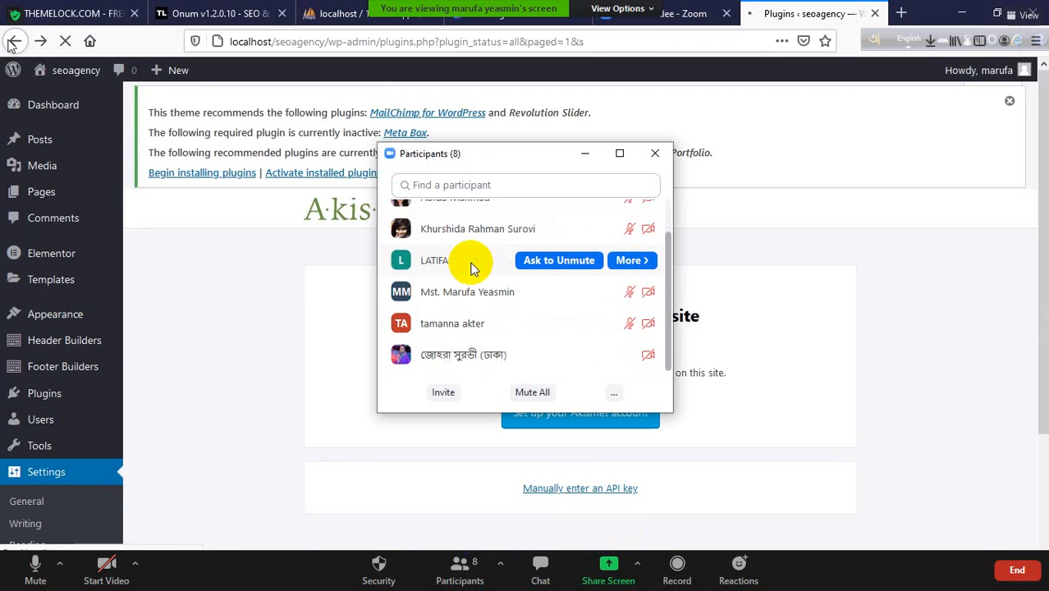
click(584, 153)
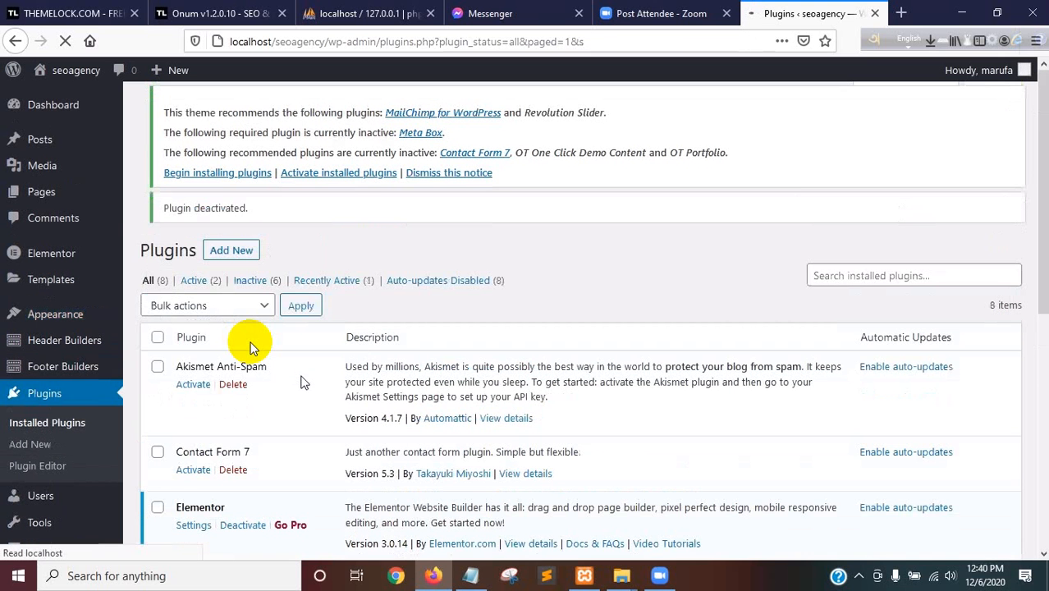
Activate the Contact Form 7 plugin
click(187, 471)
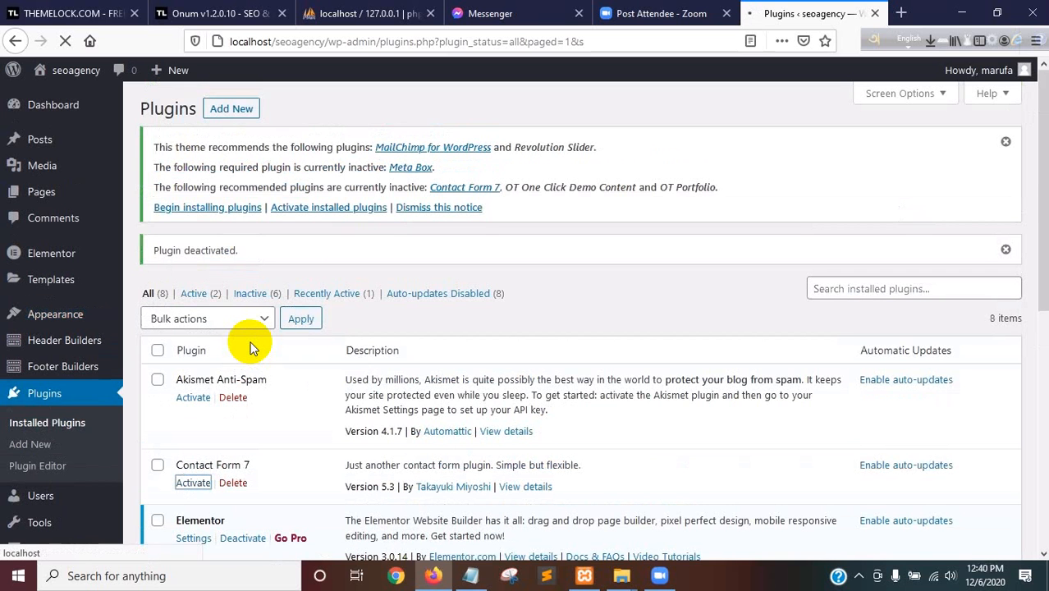
drag(1043, 202, 1034, 317)
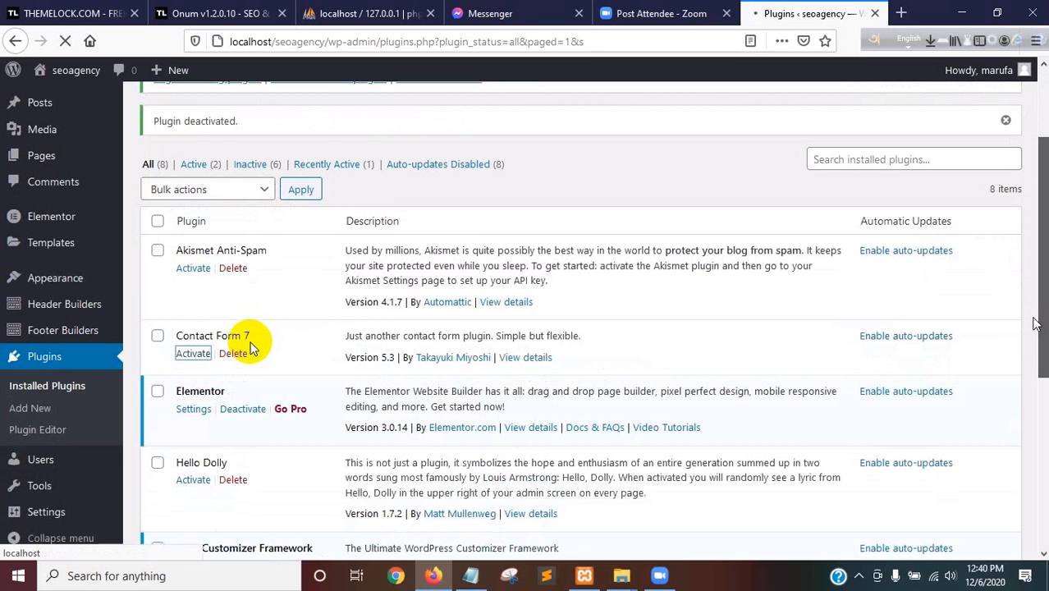
scroll(253, 349, down, 3)
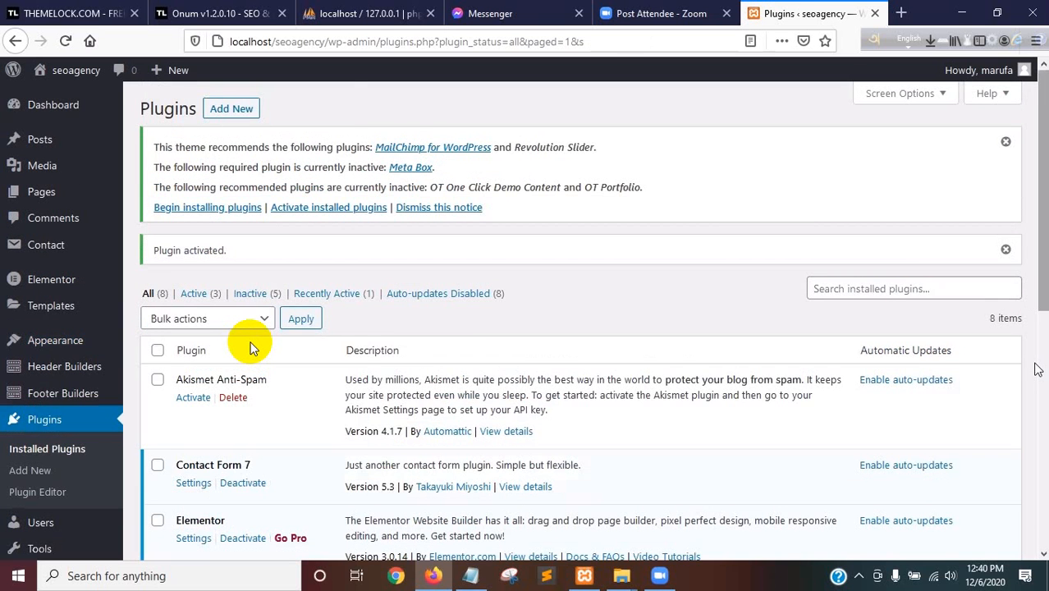
Activate the Meta Box plugin and return from its welcome page to the installed plugins list
scroll(1036, 369, down, 2)
scroll(575, 369, down, 6)
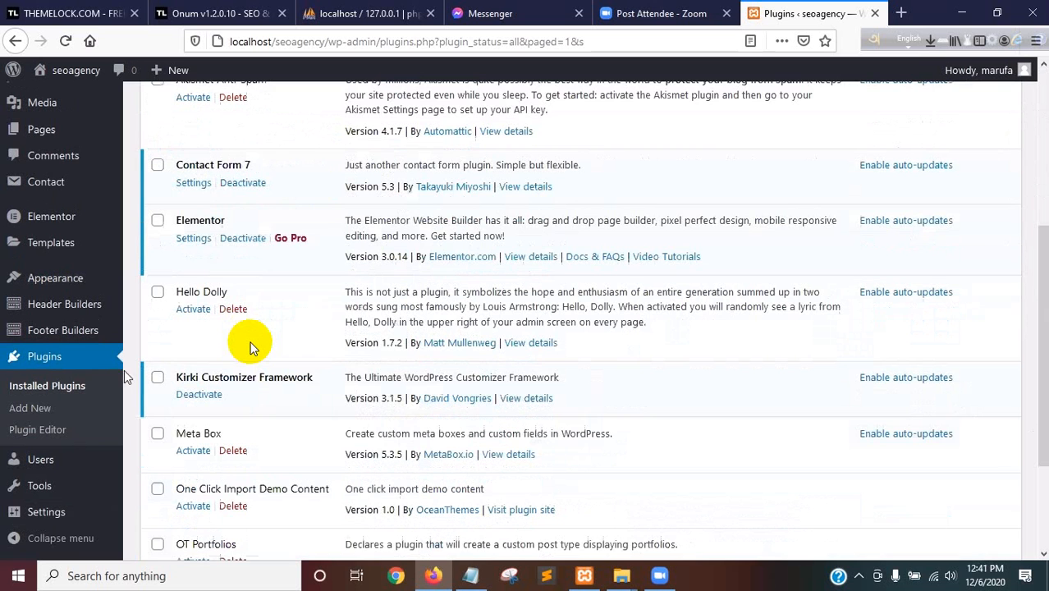
click(189, 451)
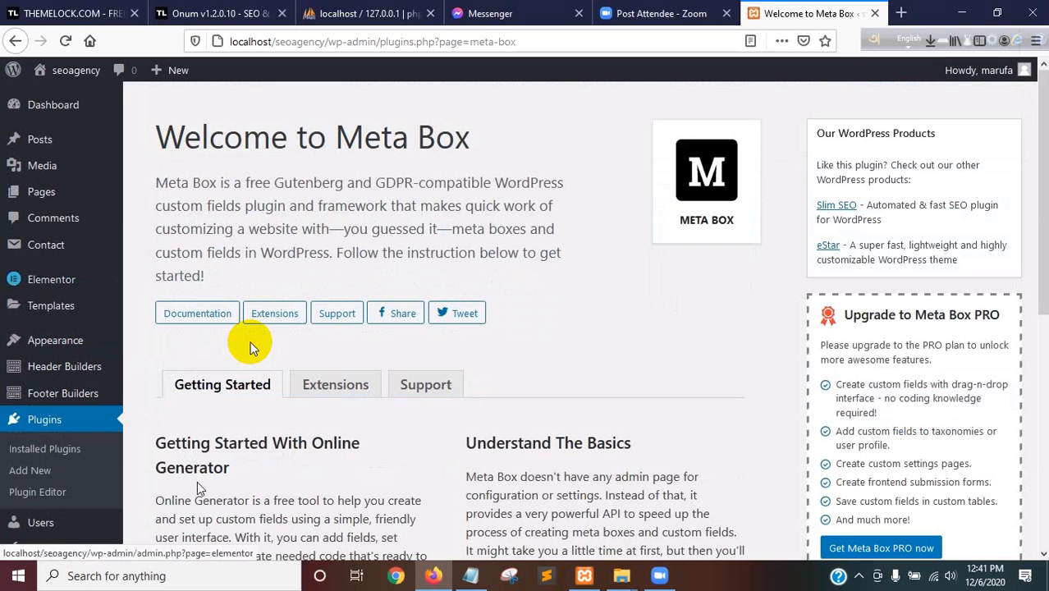
click(14, 41)
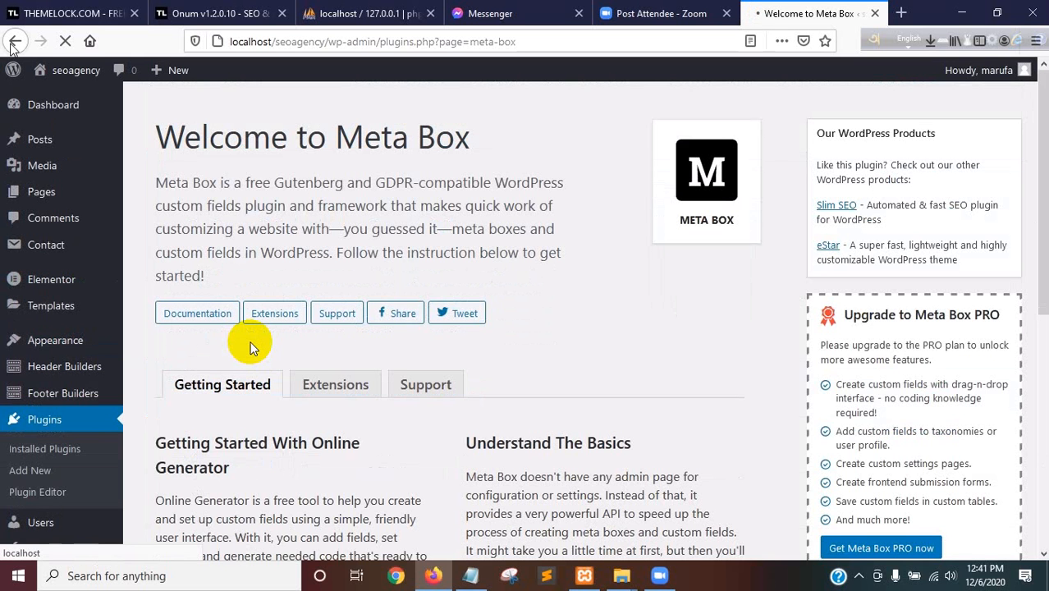
click(14, 42)
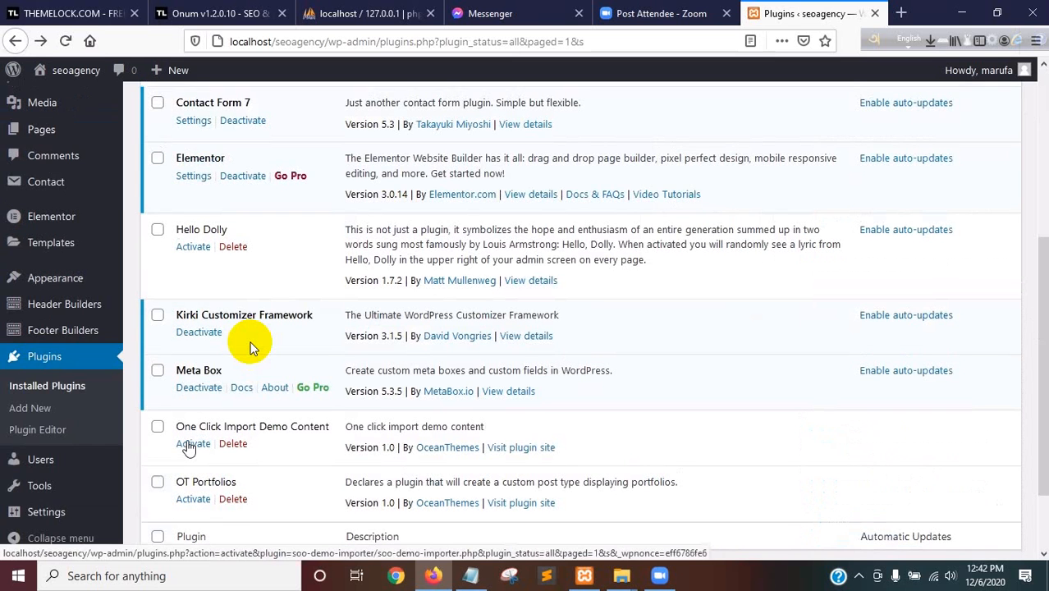
Activate the One Click Import Demo Content and OT Portfolios plugins
click(187, 447)
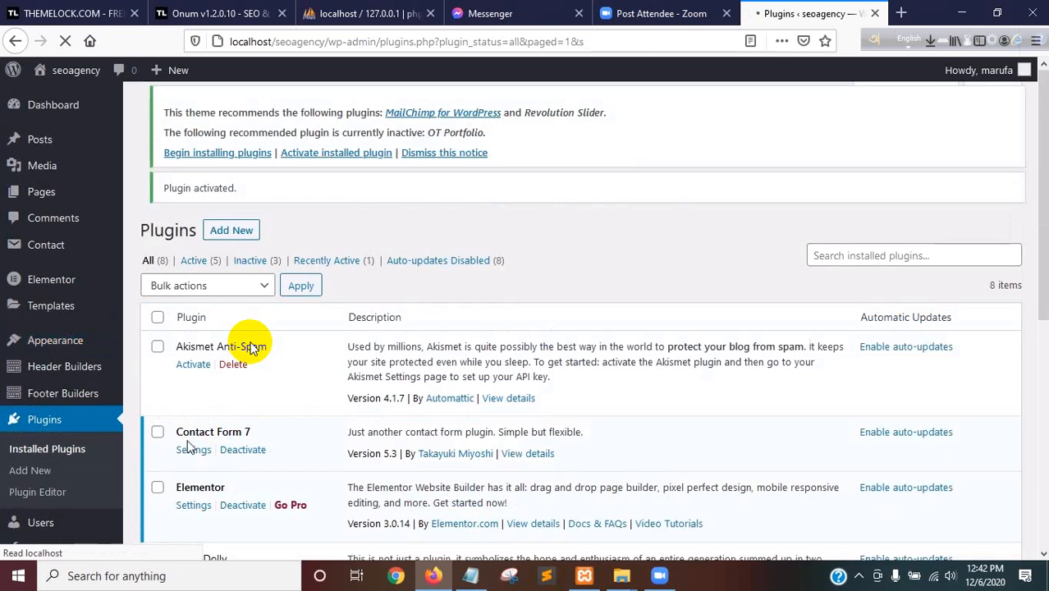
drag(1041, 179, 1036, 408)
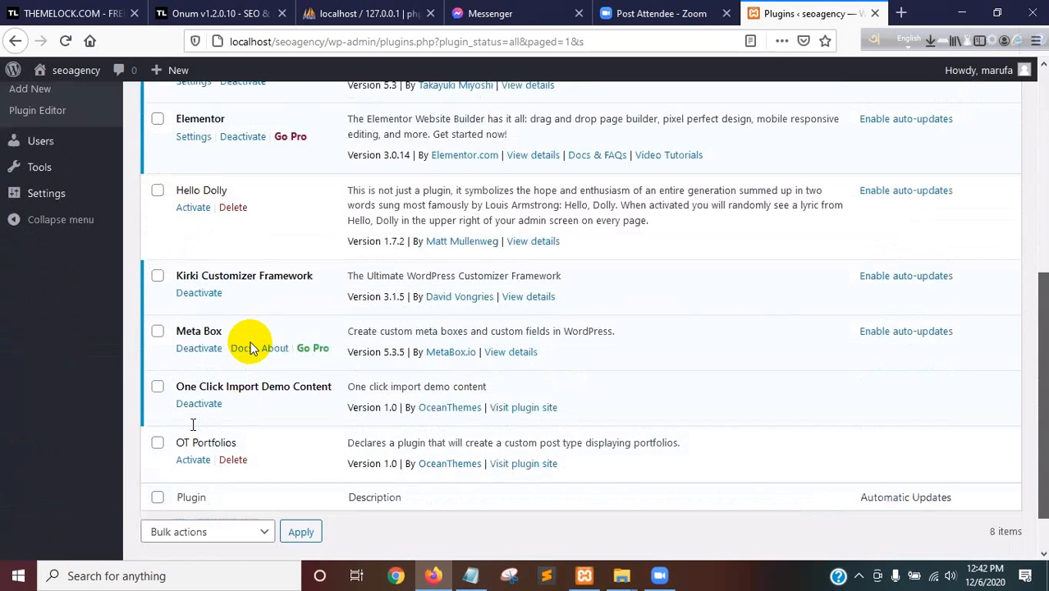
scroll(187, 419, down, 2)
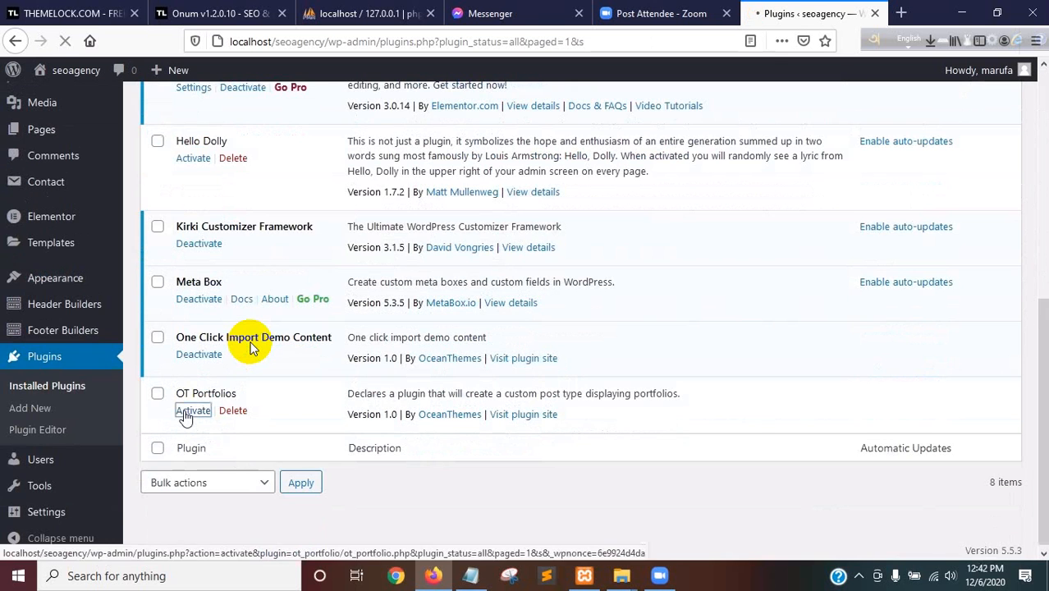
click(185, 418)
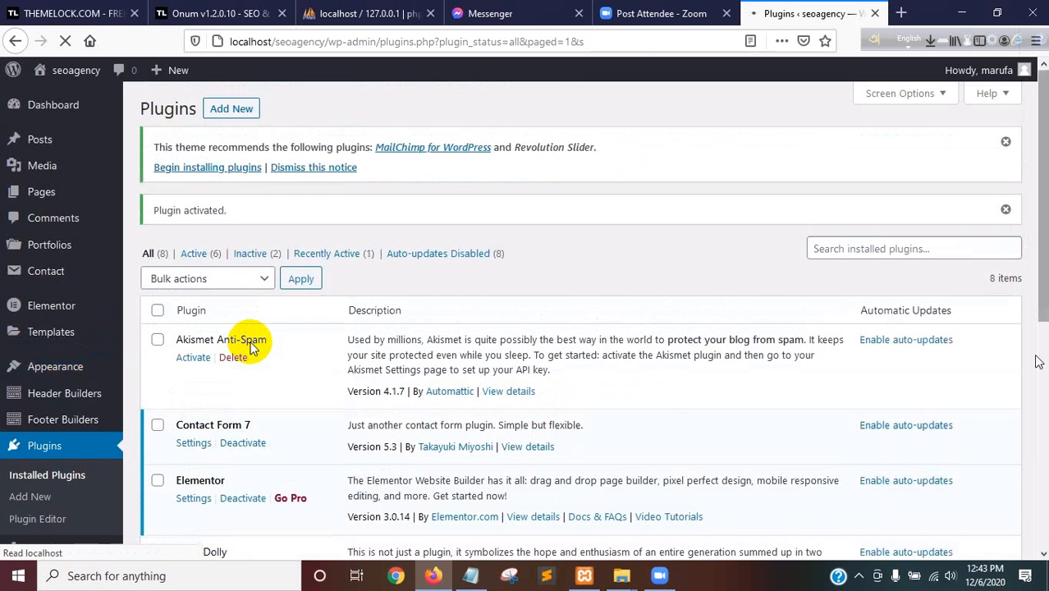
drag(1043, 303, 1043, 368)
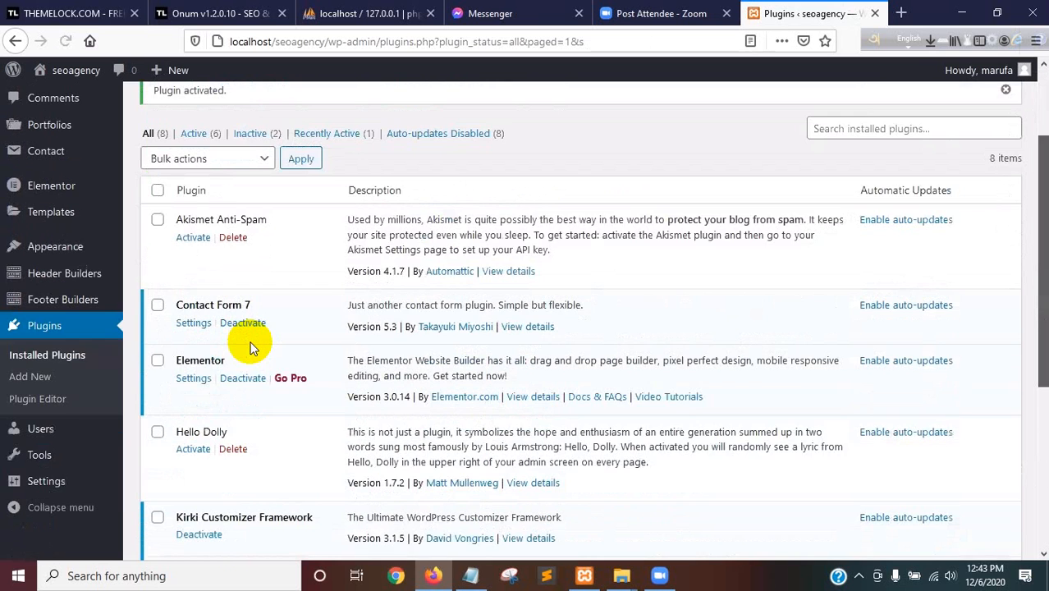
drag(1045, 327, 1040, 458)
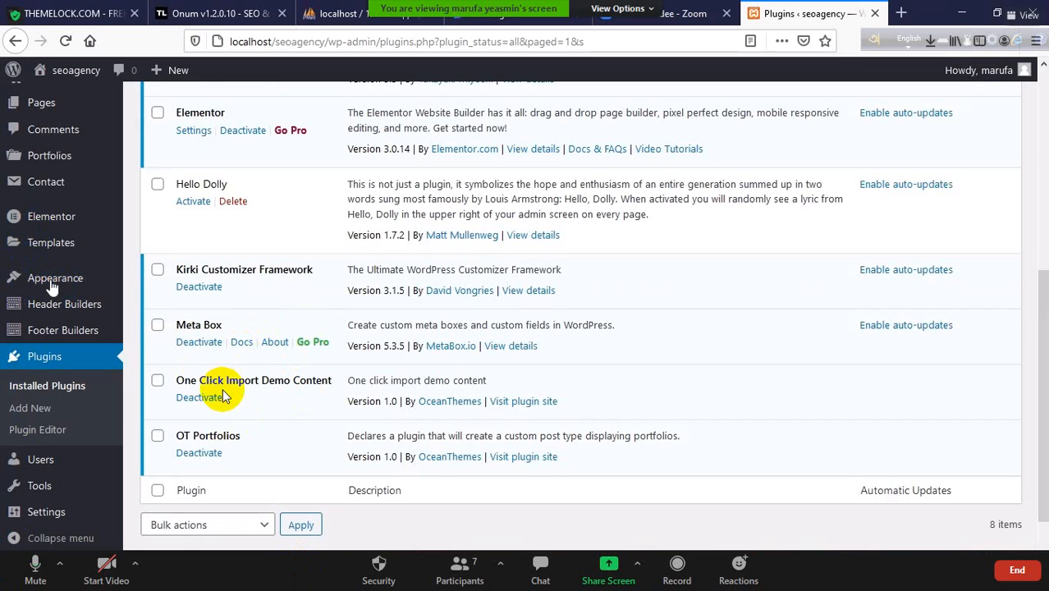
Open the theme's Import Demo Data page and browse the available home page demos
mouse_move(53, 288)
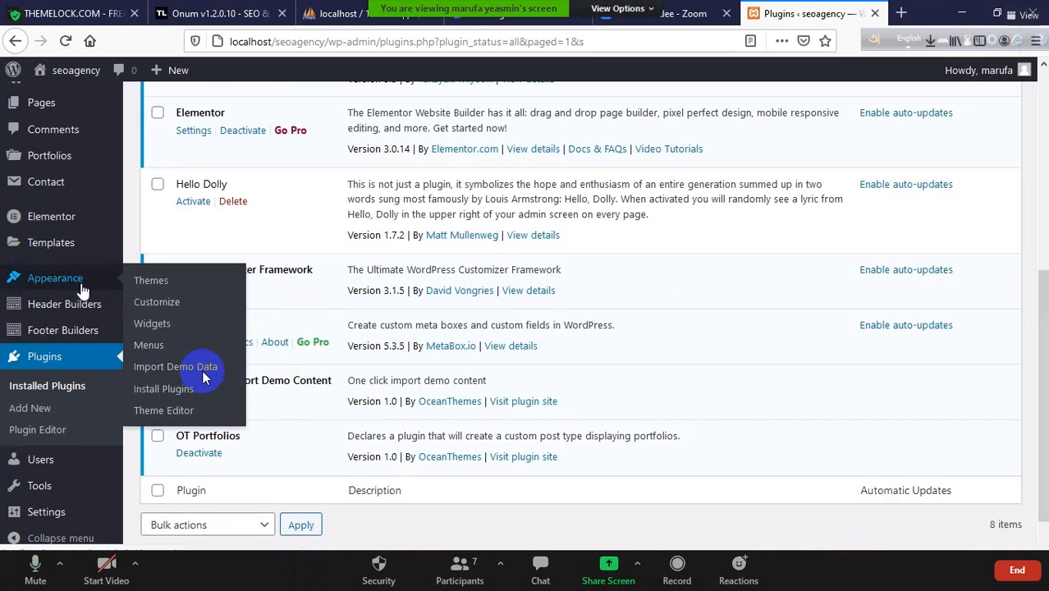
click(204, 376)
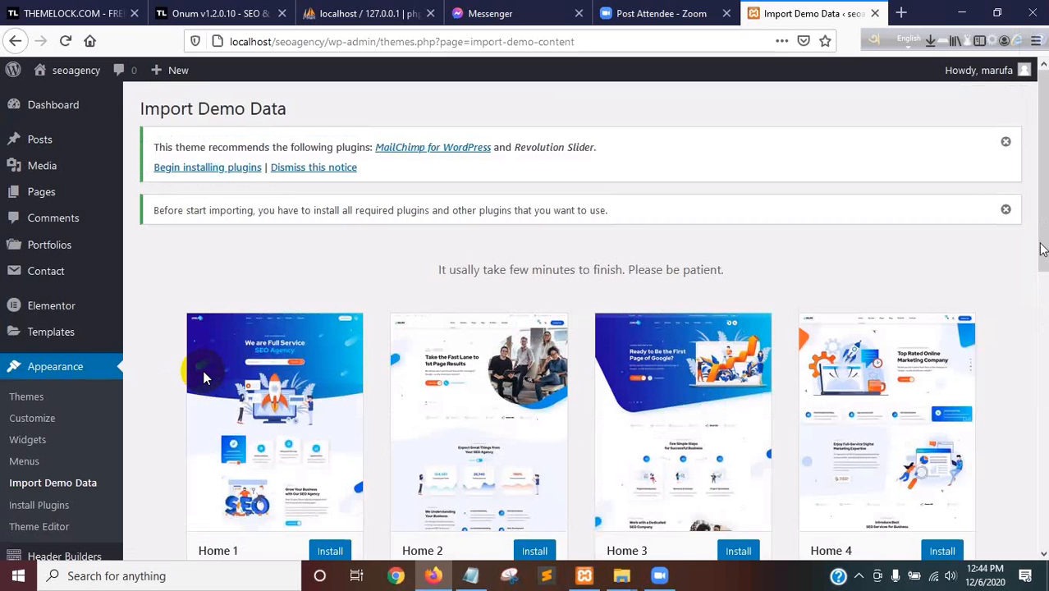
scroll(1038, 258, down, 3)
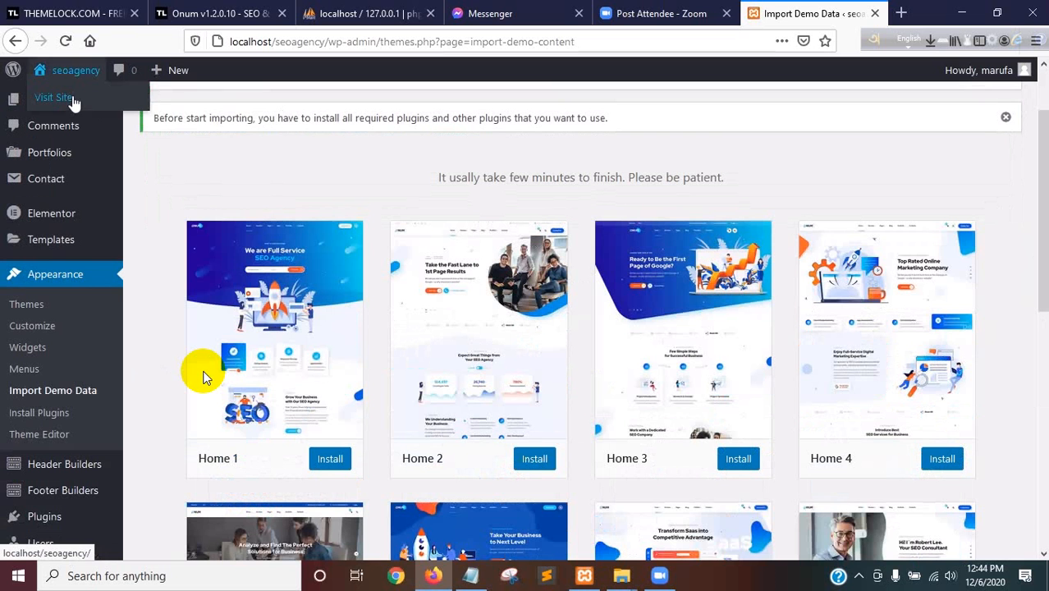
Open the seoagency site's front end in a new browser tab and look at its current home page
right_click(74, 104)
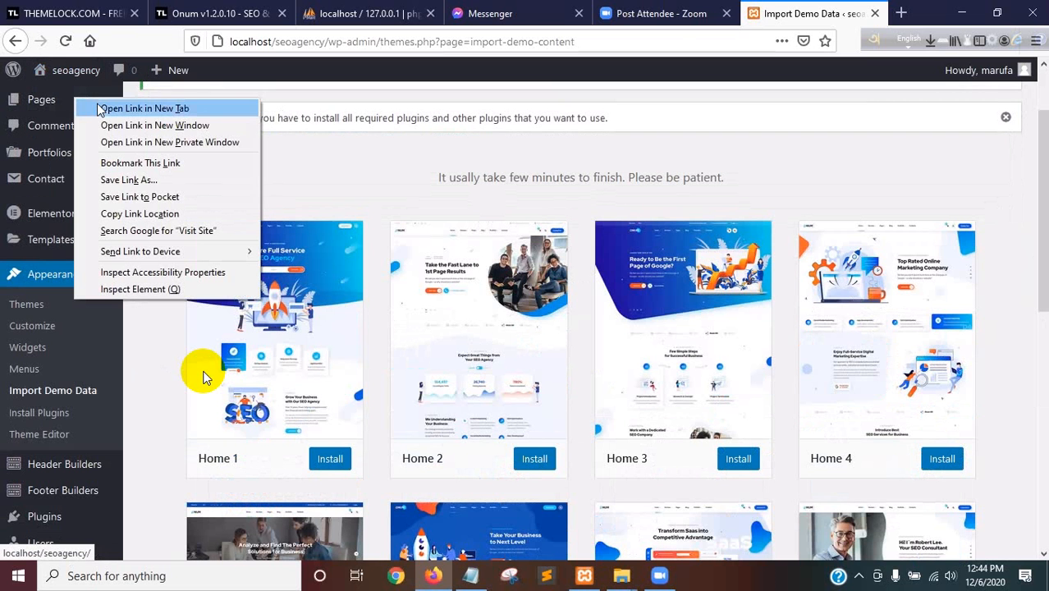
click(100, 110)
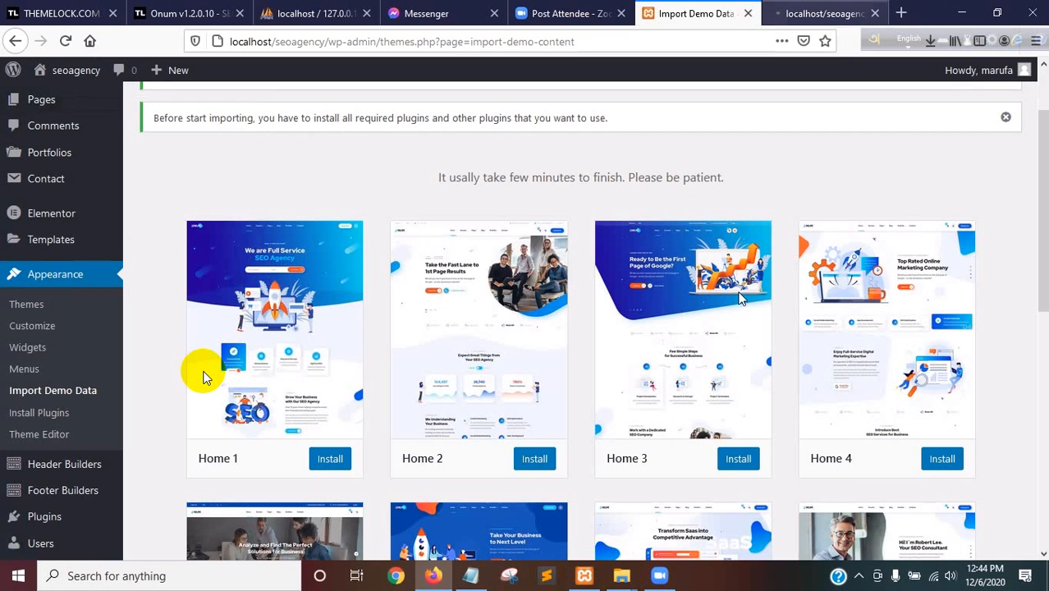
key(ctrl+Tab)
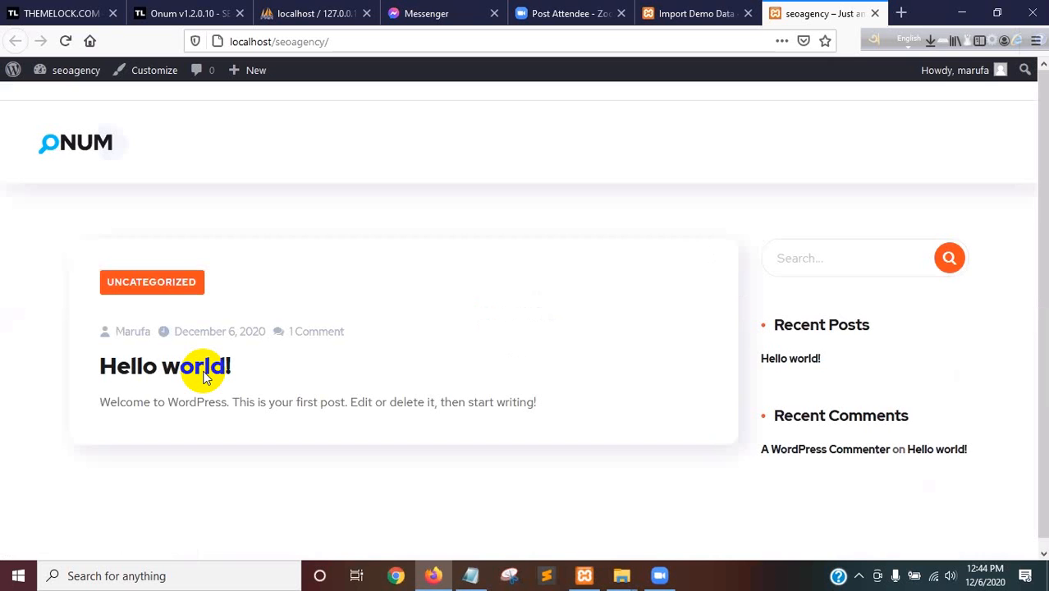
drag(1039, 207, 929, 218)
Return to the Import Demo Data page and start installing the Home 1 demo
click(671, 10)
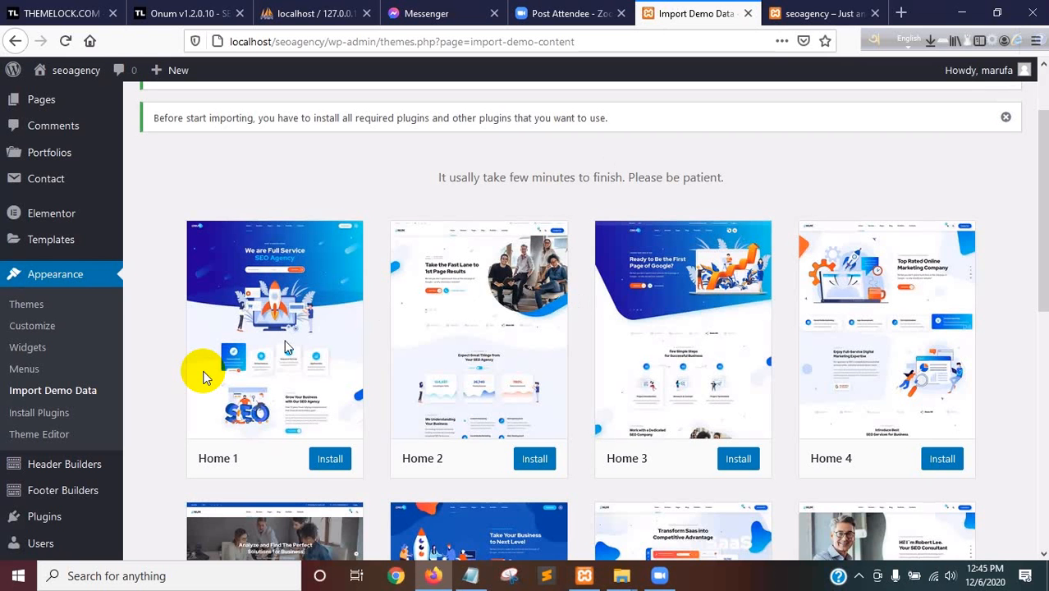
click(329, 461)
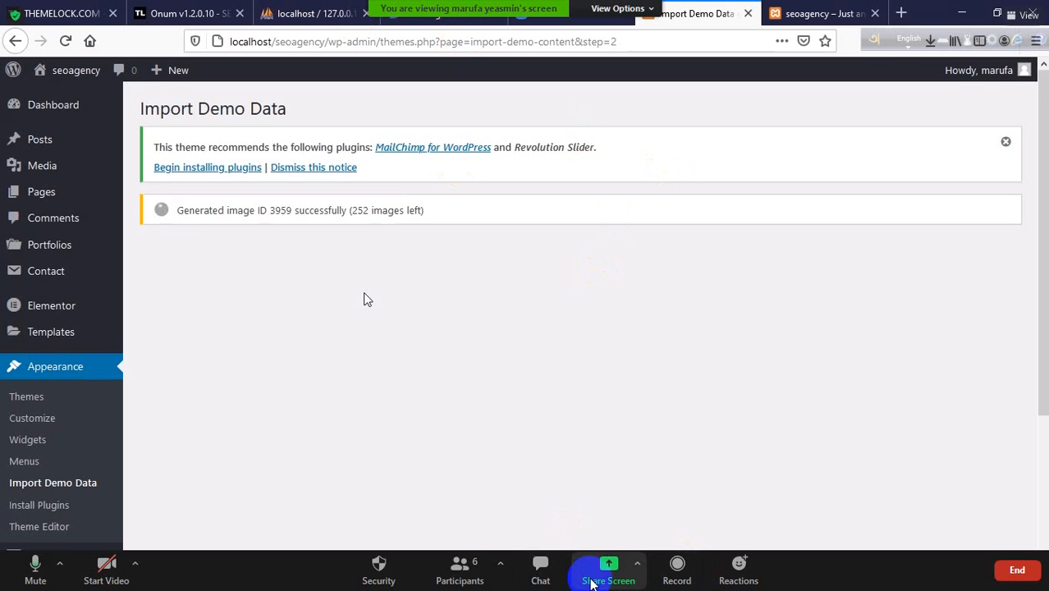
Take over the Zoom meeting's screen sharing and share the entire screen
click(592, 579)
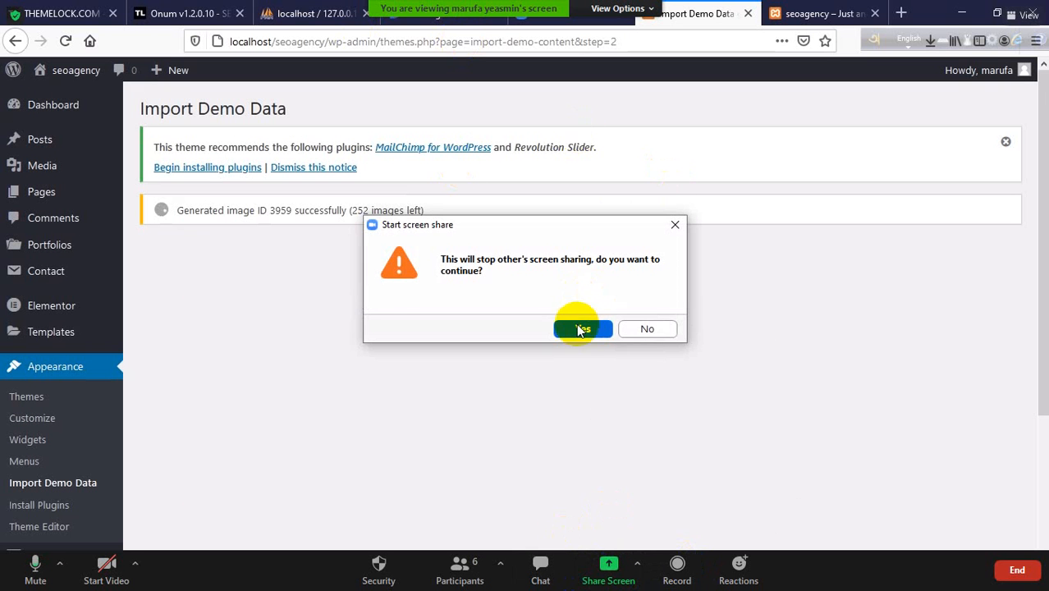
click(577, 333)
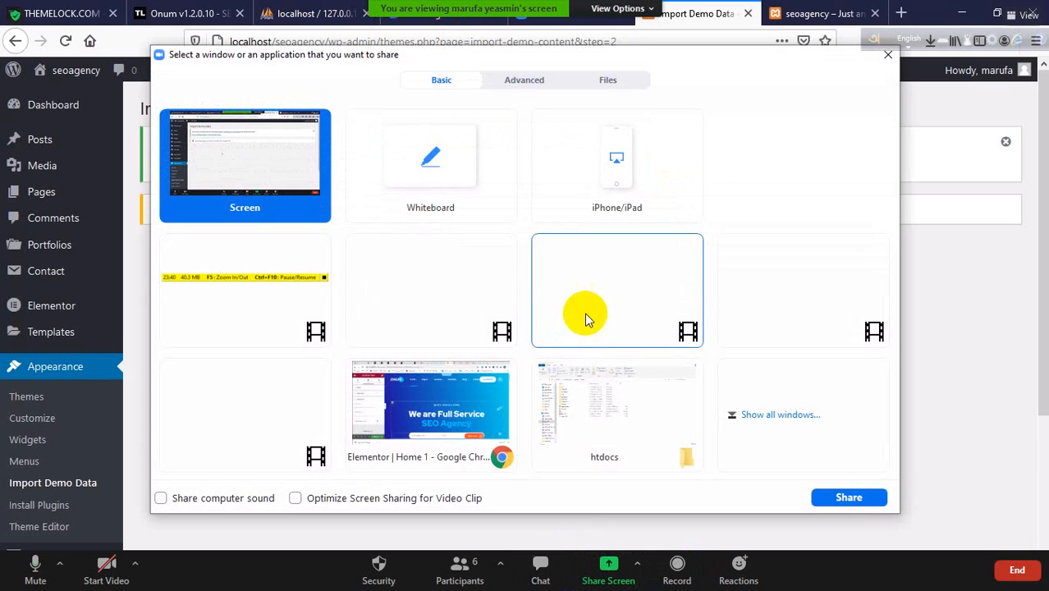
click(845, 498)
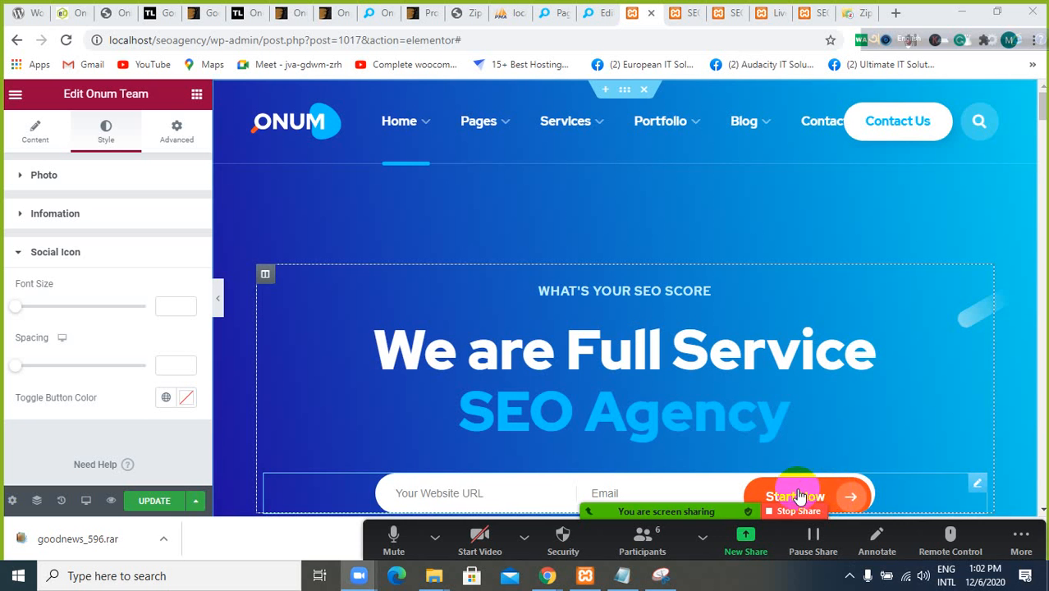
Examine the Home 1 page in Elementor, from the hero header through the feature boxes to the About Us section
scroll(614, 231, down, 3)
scroll(615, 234, down, 2)
scroll(615, 234, up, 5)
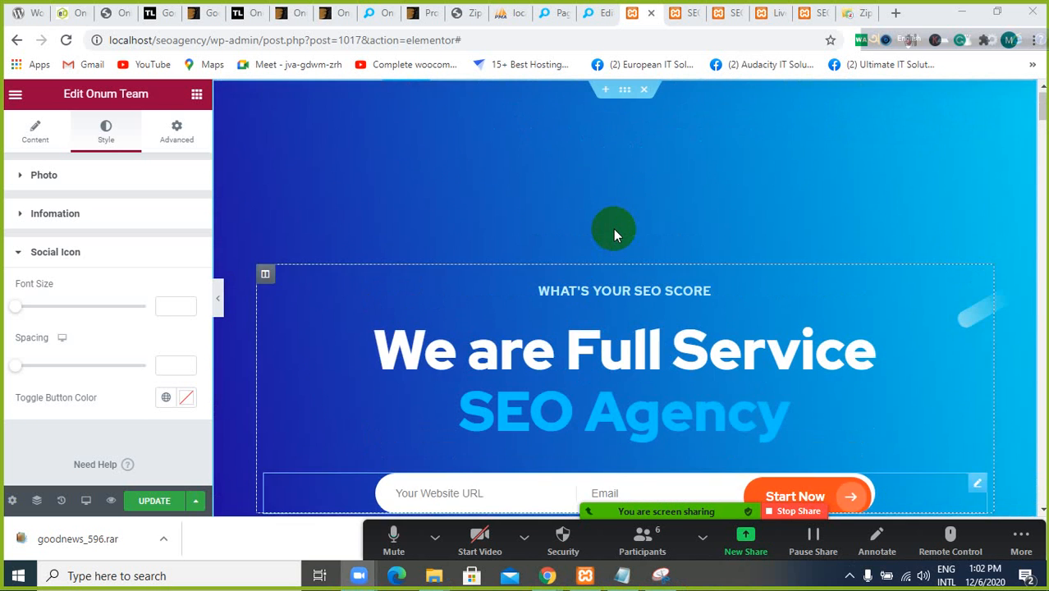
scroll(616, 234, down, 1)
scroll(617, 234, down, 6)
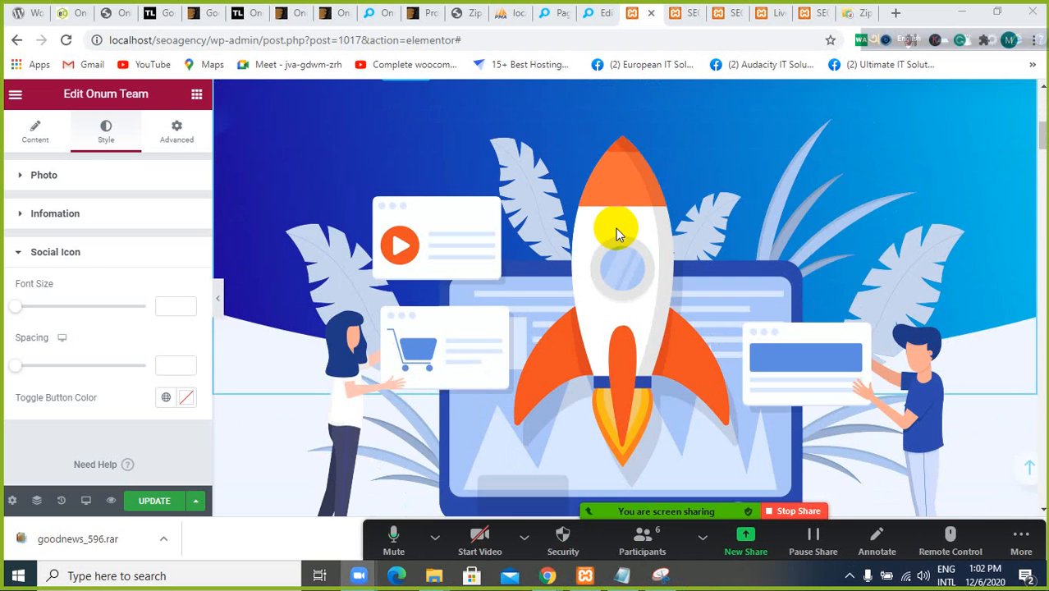
scroll(617, 234, up, 4)
scroll(617, 234, down, 7)
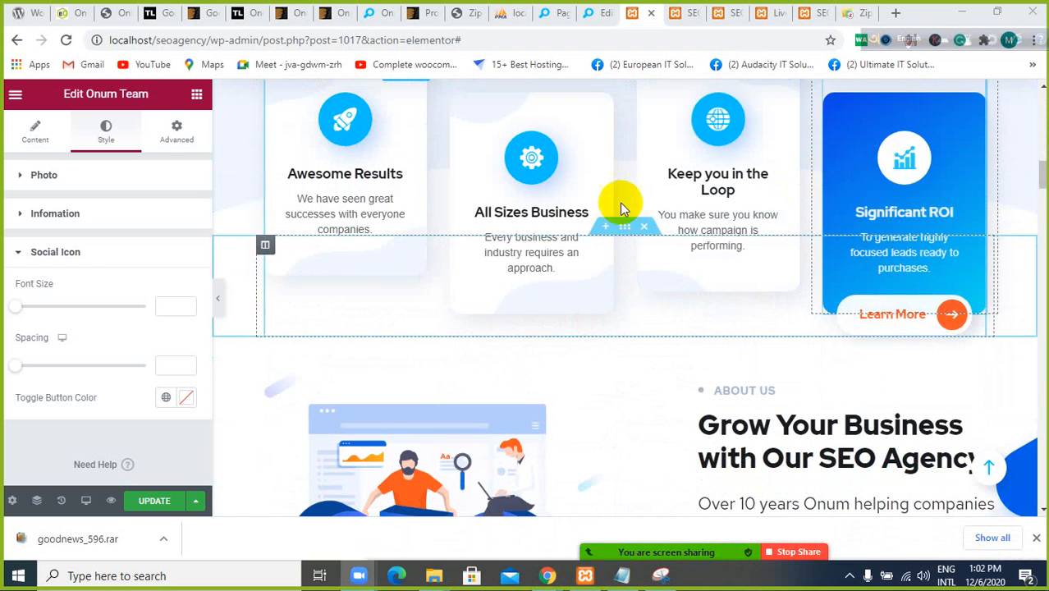
scroll(364, 224, up, 2)
scroll(363, 224, up, 4)
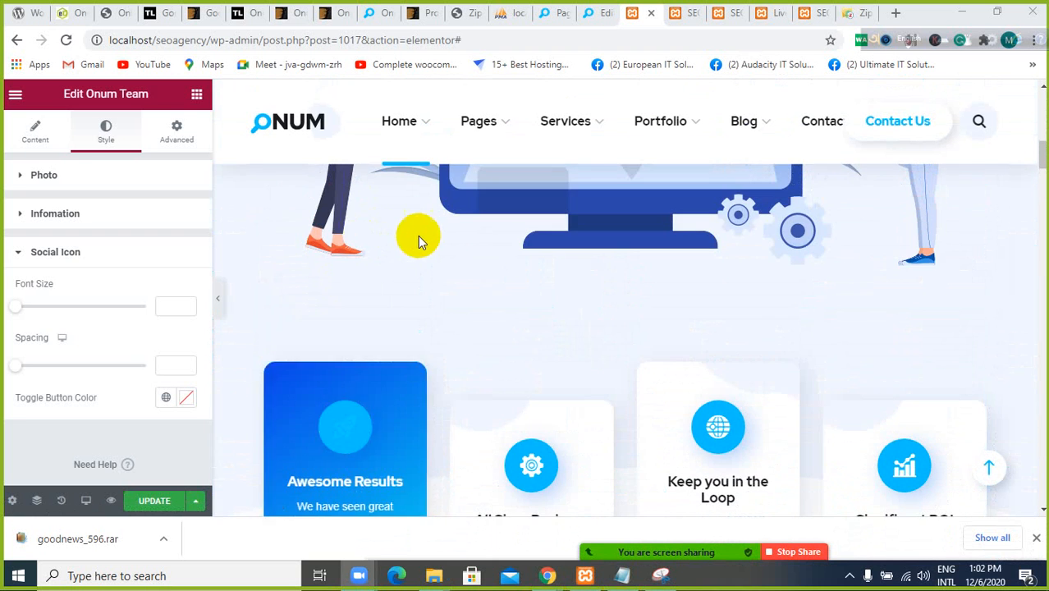
scroll(445, 217, up, 3)
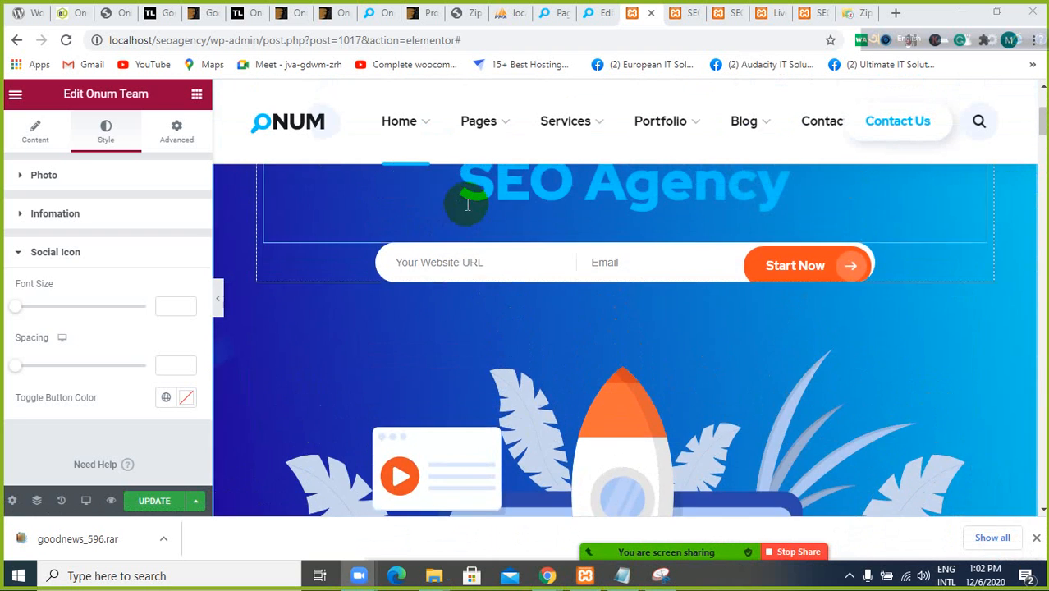
scroll(464, 230, down, 5)
scroll(479, 253, down, 3)
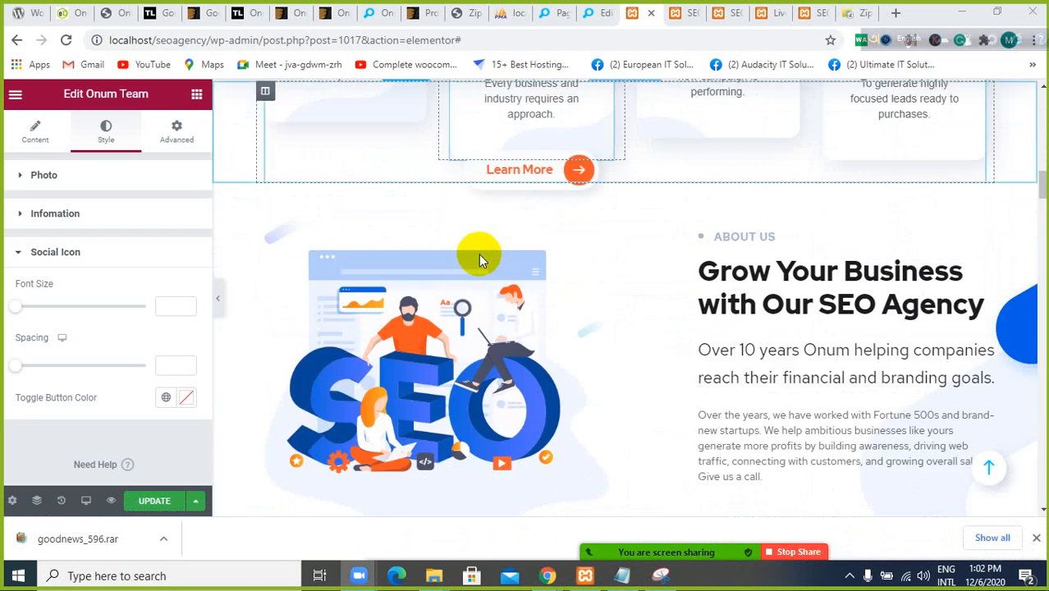
scroll(478, 253, up, 6)
scroll(484, 251, up, 5)
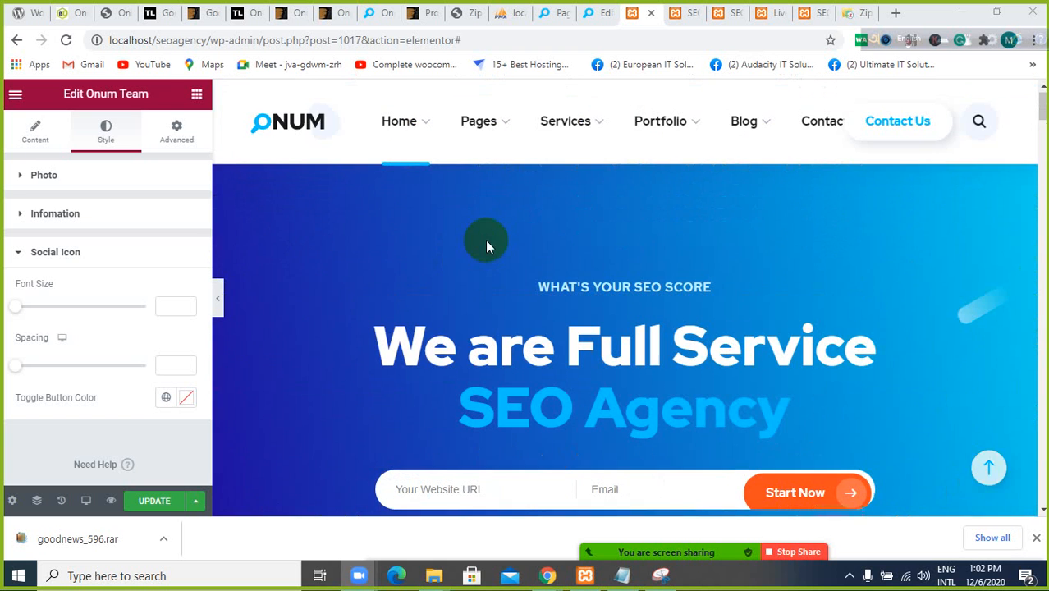
scroll(494, 229, down, 3)
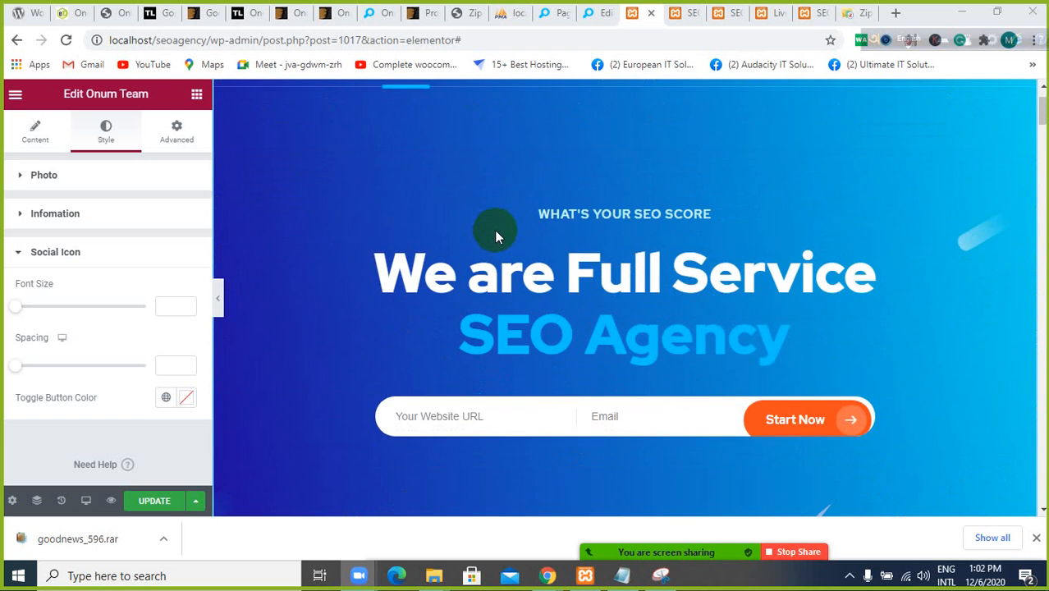
scroll(496, 230, up, 2)
scroll(498, 229, up, 1)
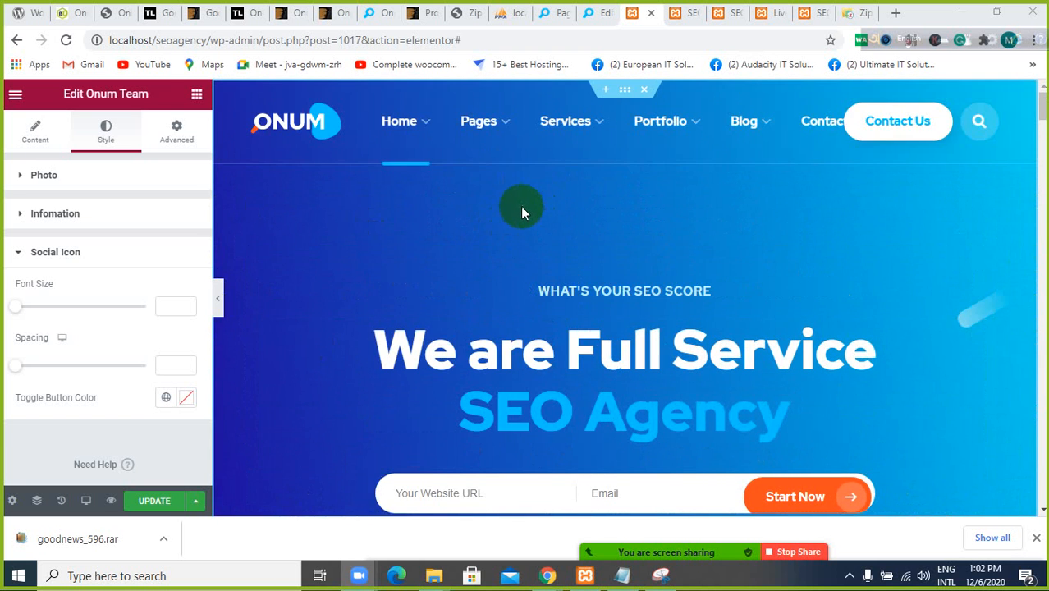
scroll(525, 213, down, 1)
scroll(580, 164, down, 1)
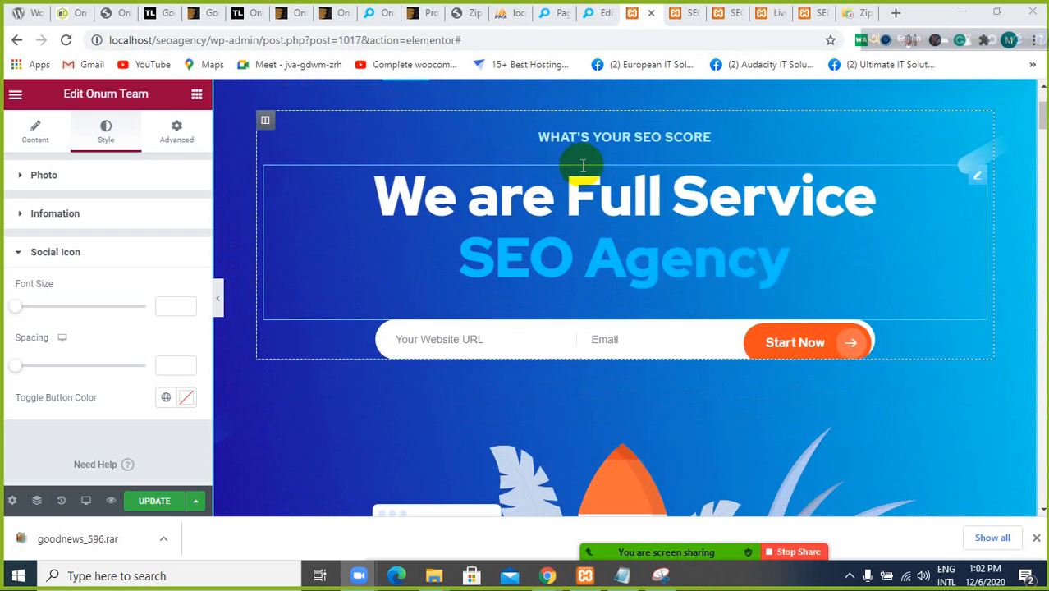
scroll(586, 166, up, 1)
scroll(585, 168, down, 7)
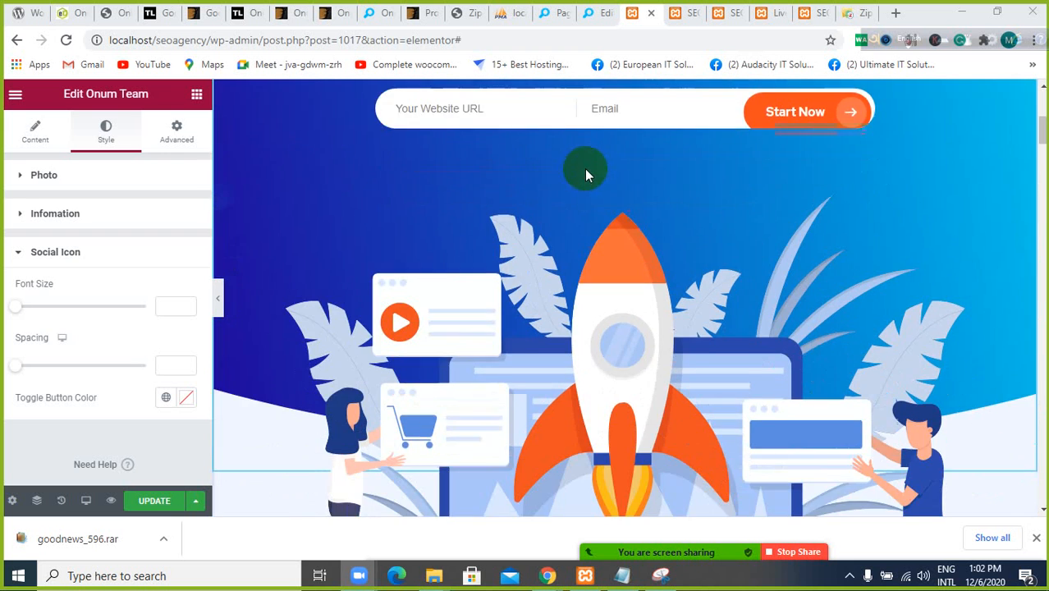
scroll(586, 177, down, 3)
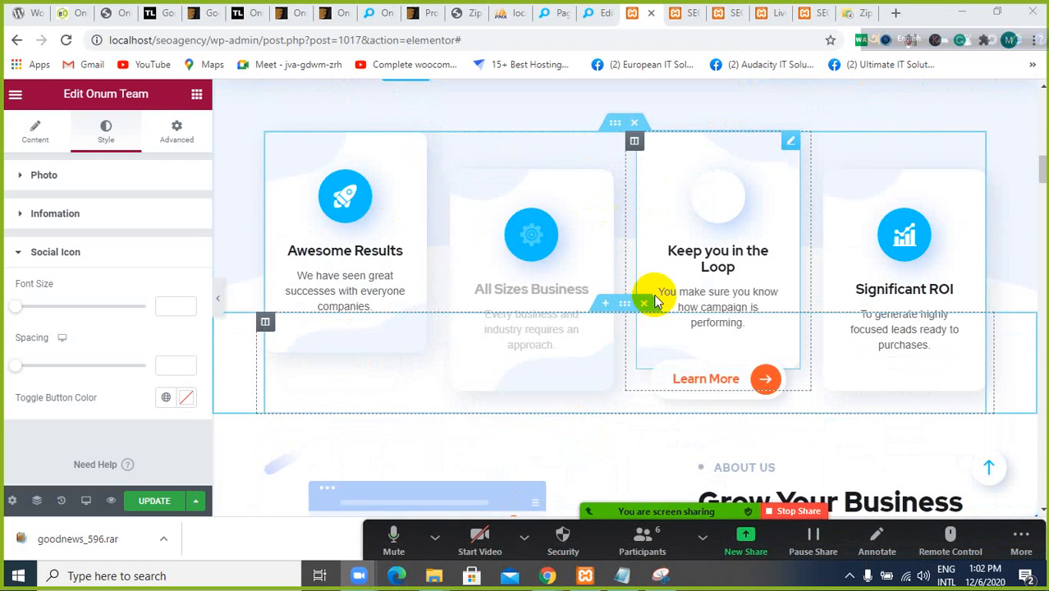
scroll(630, 314, down, 3)
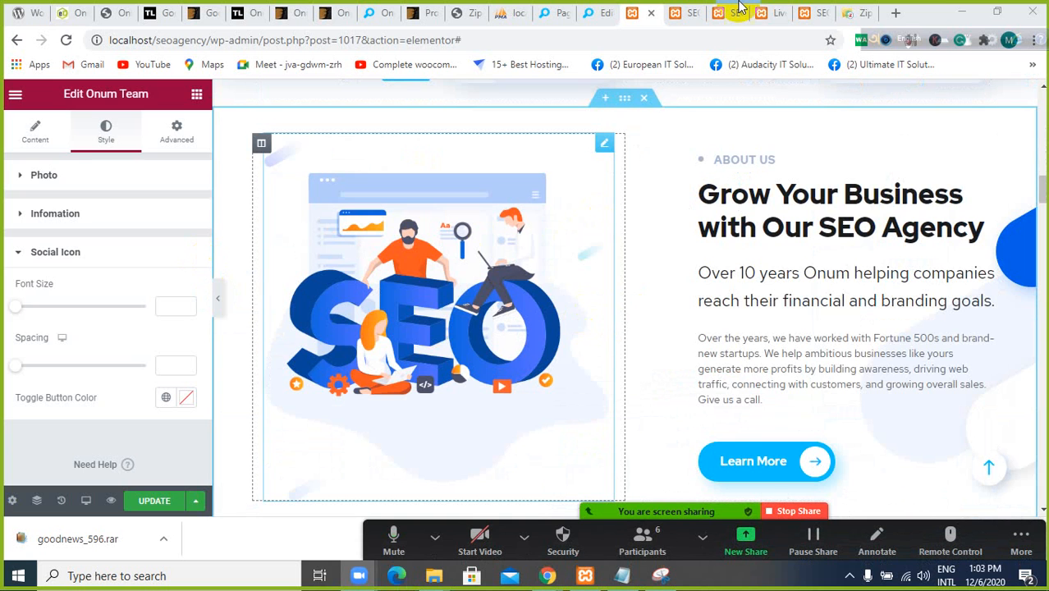
Go to the SEO Score Form's admin page, follow its link to Templates, and return to the Home 1 page in Elementor
click(598, 19)
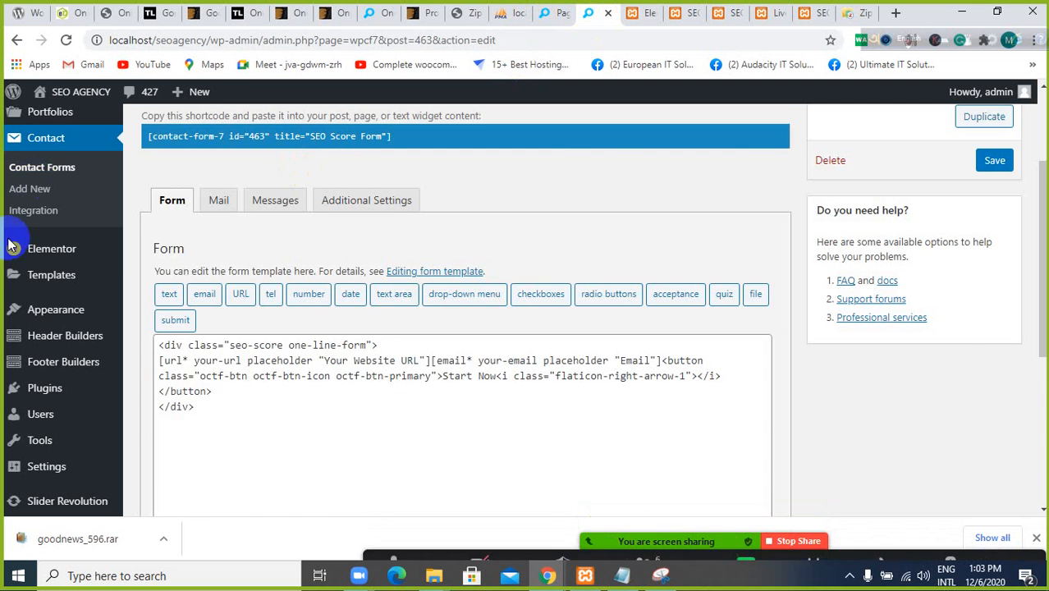
scroll(22, 199, up, 2)
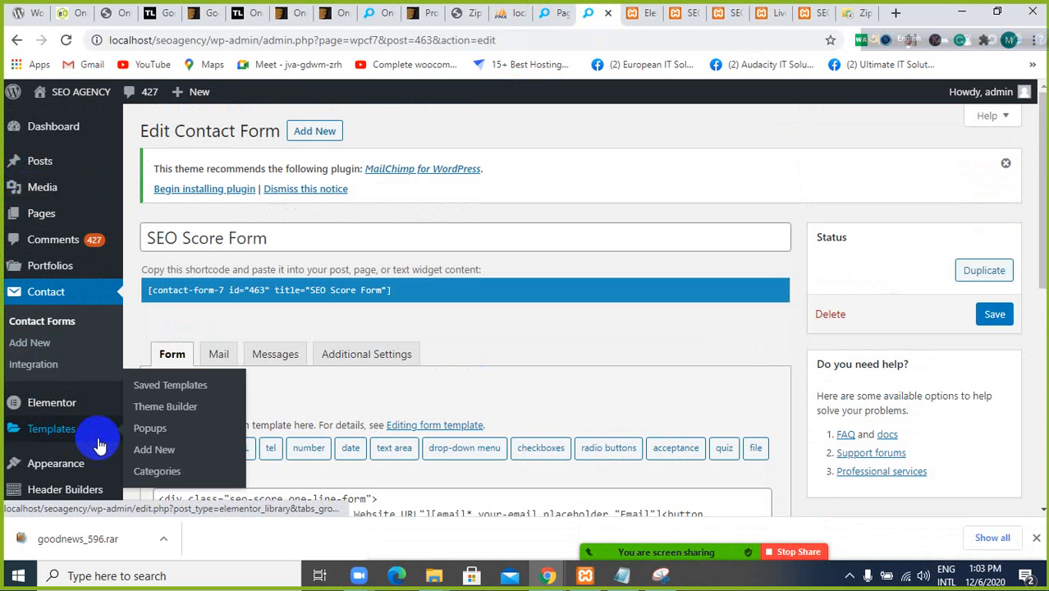
click(74, 433)
click(644, 13)
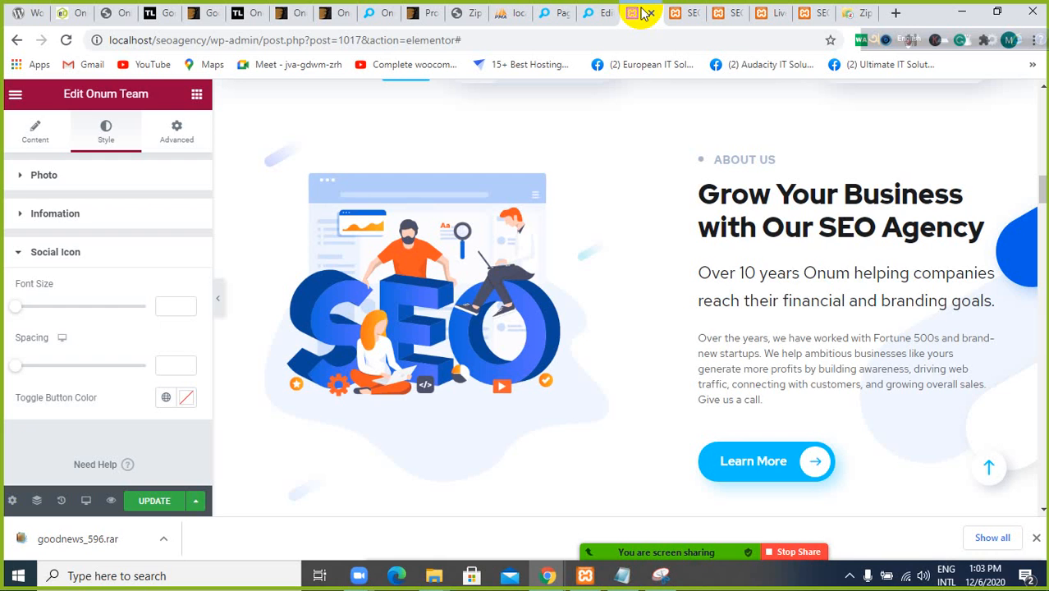
Select the inner section holding the four feature boxes, view its available actions and dismiss them
scroll(666, 253, down, 8)
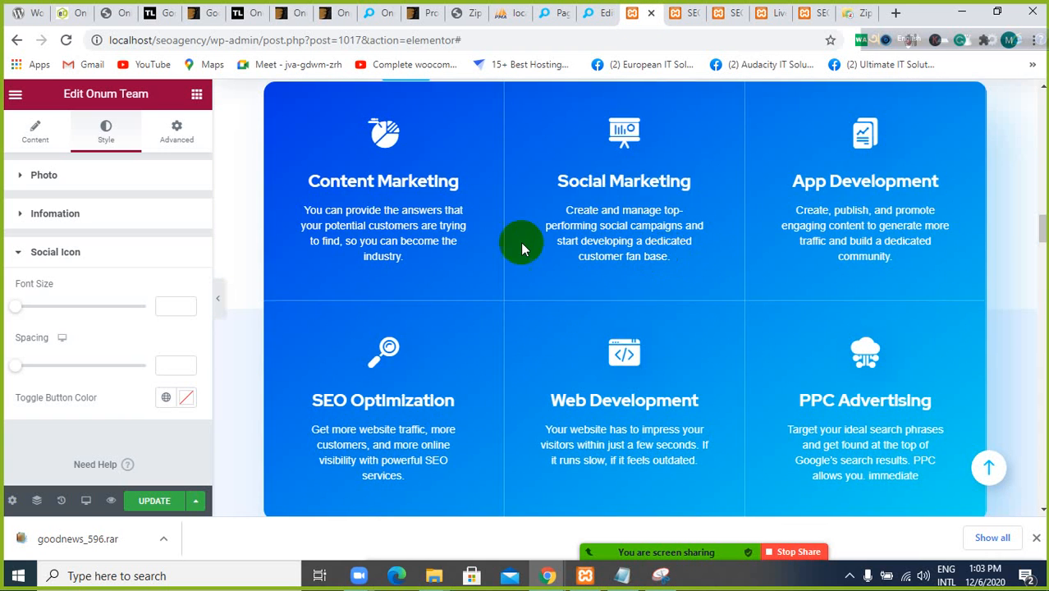
scroll(627, 190, up, 10)
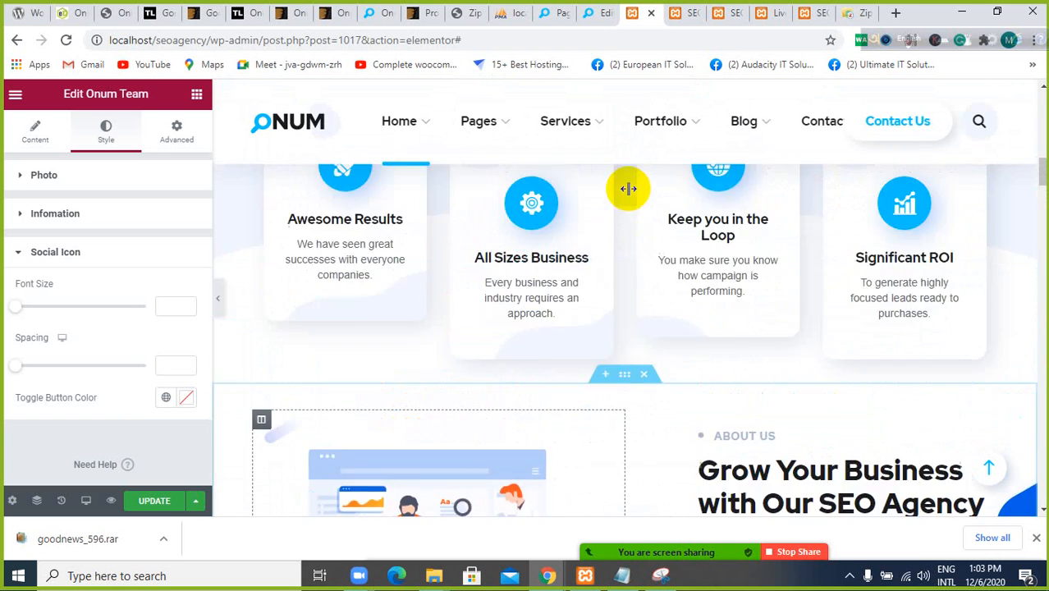
scroll(632, 187, up, 3)
scroll(628, 258, down, 3)
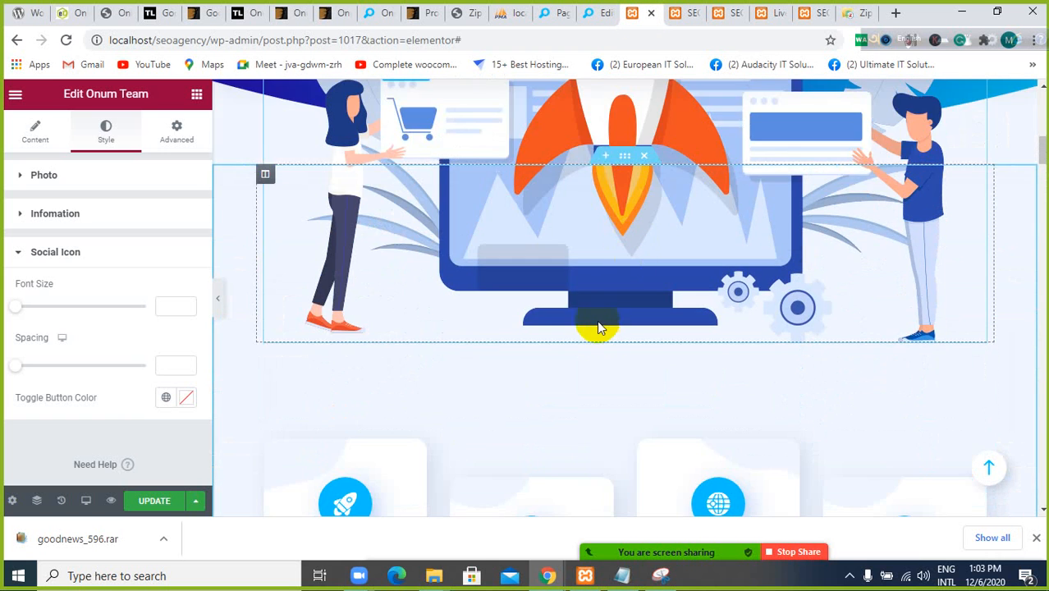
scroll(592, 295, down, 1)
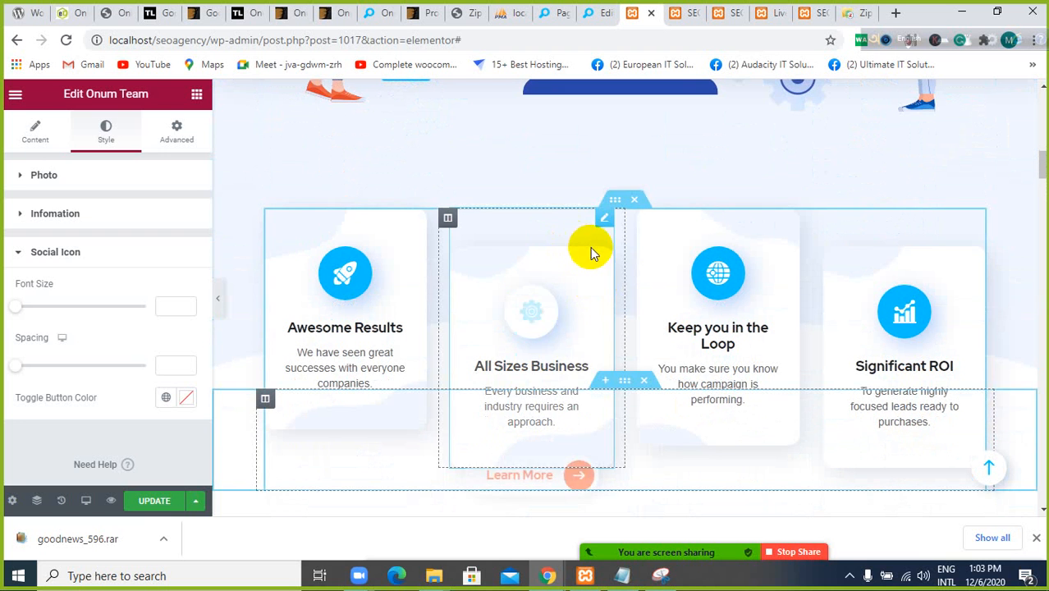
click(615, 202)
right_click(614, 200)
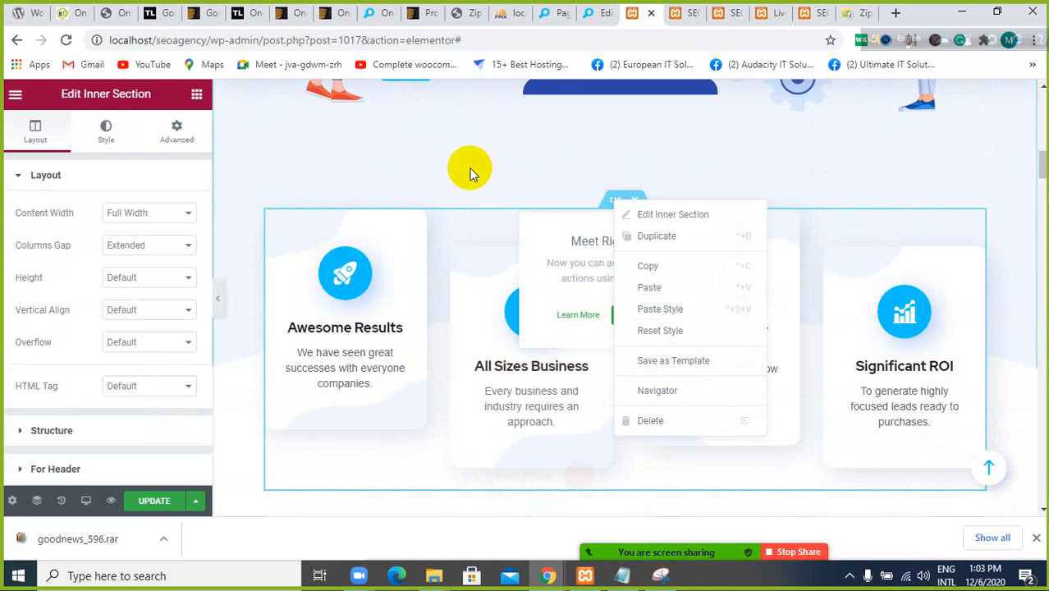
click(493, 168)
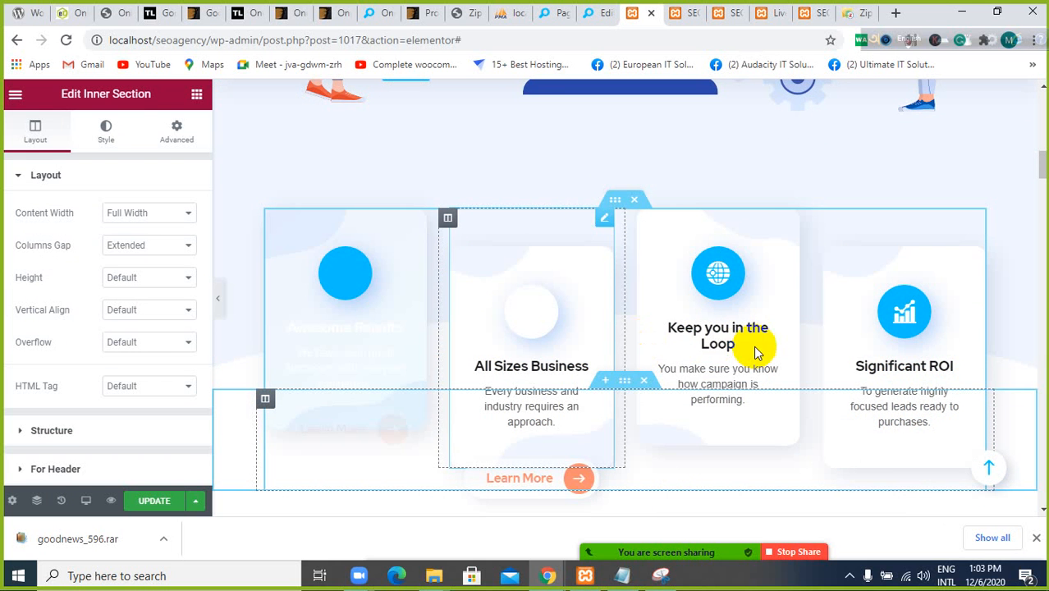
View the Save as Template dialog for the feature boxes' inner section and close it without saving
scroll(648, 335, down, 2)
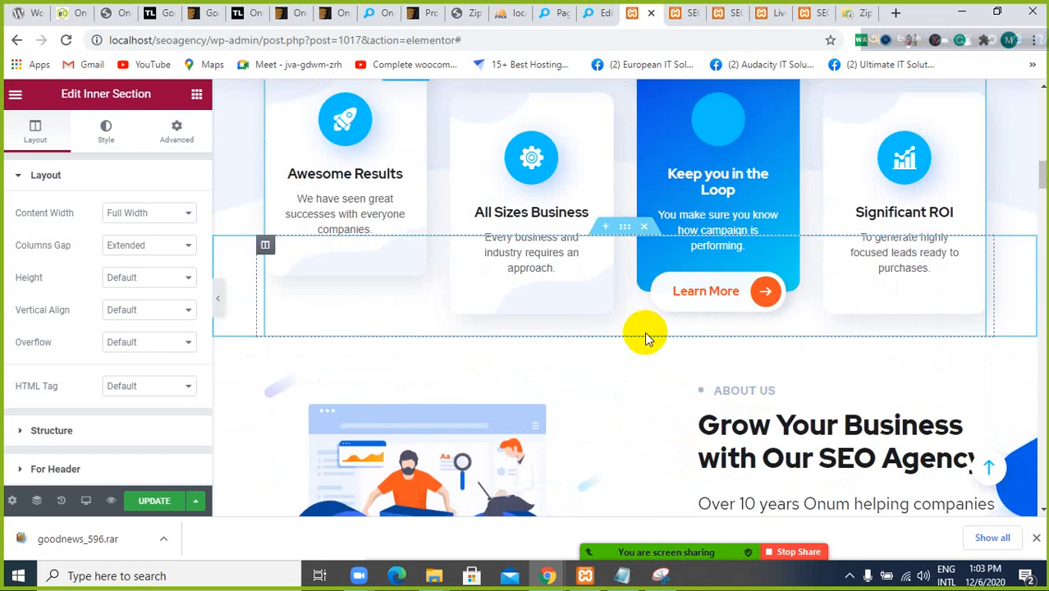
scroll(645, 336, up, 2)
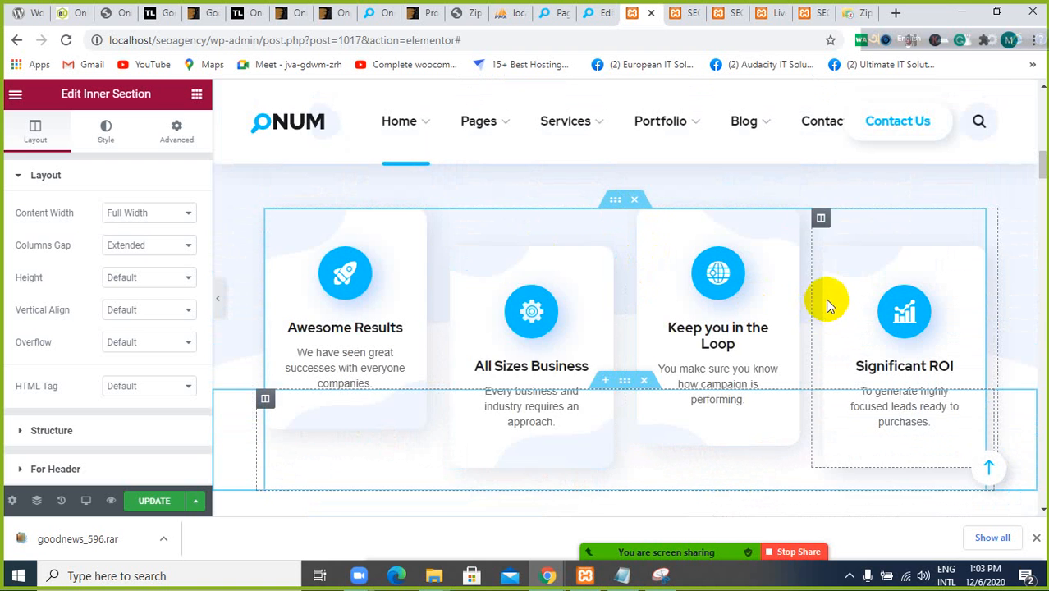
scroll(828, 303, down, 7)
scroll(828, 300, up, 2)
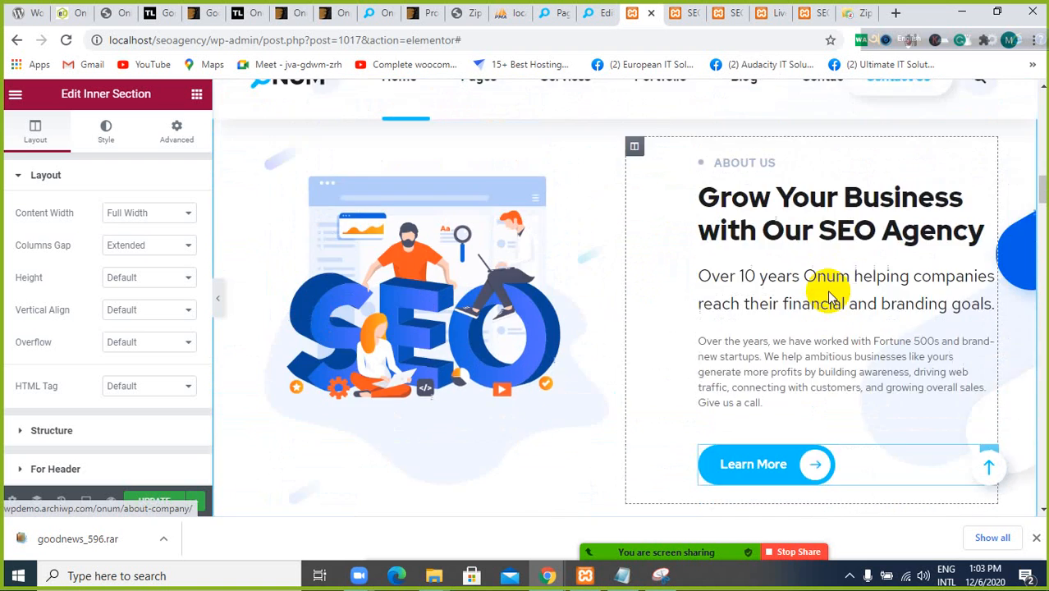
scroll(826, 289, up, 6)
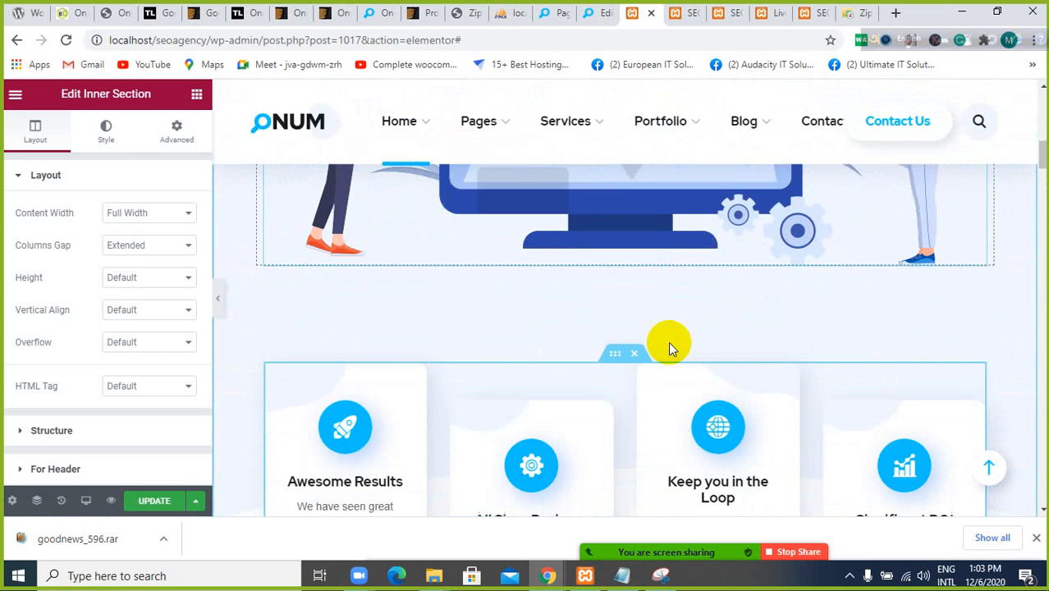
right_click(609, 350)
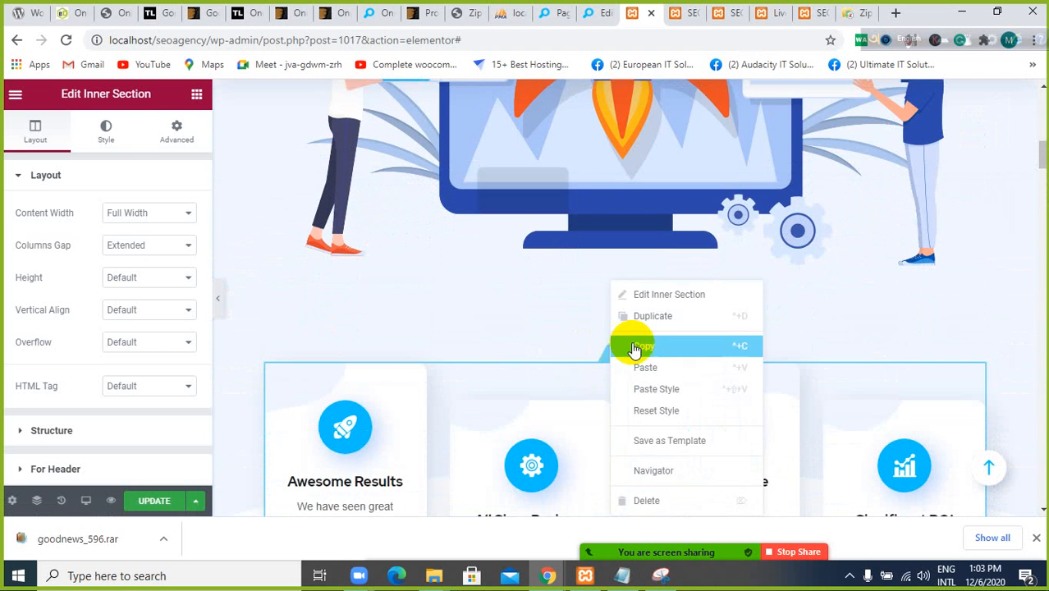
click(696, 447)
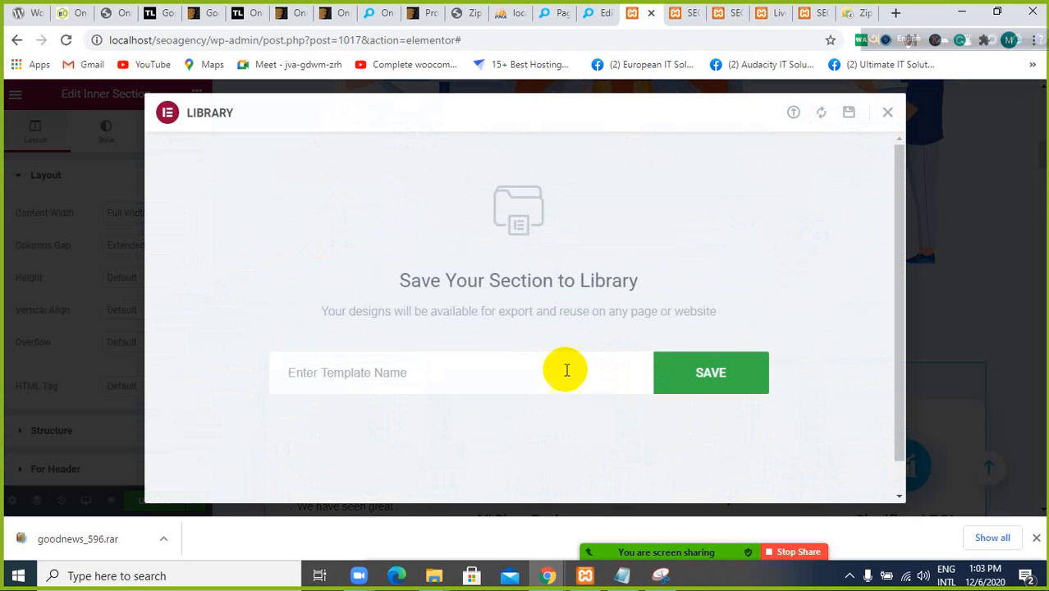
click(558, 381)
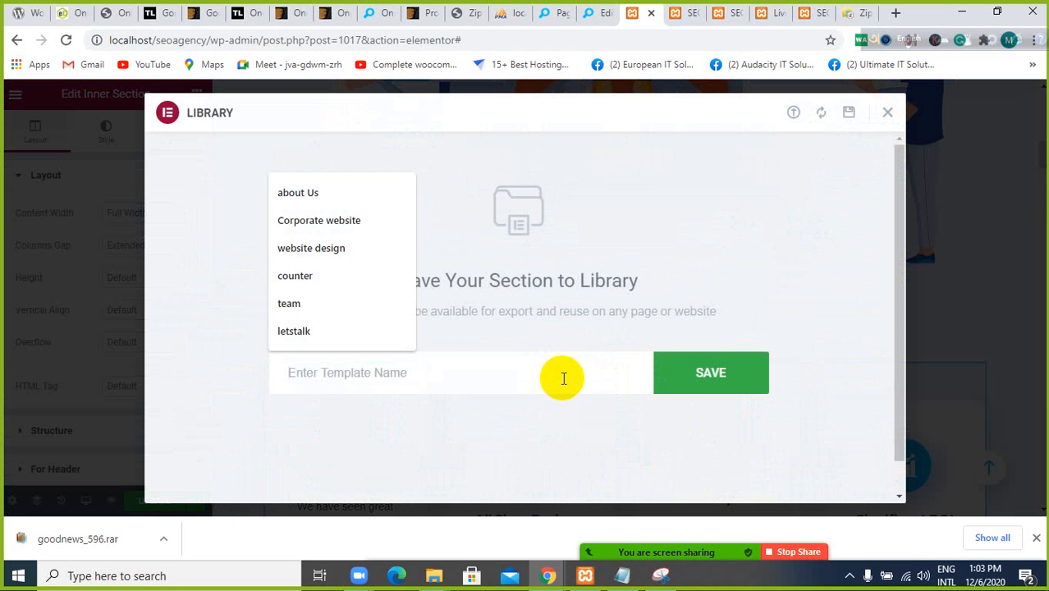
click(887, 113)
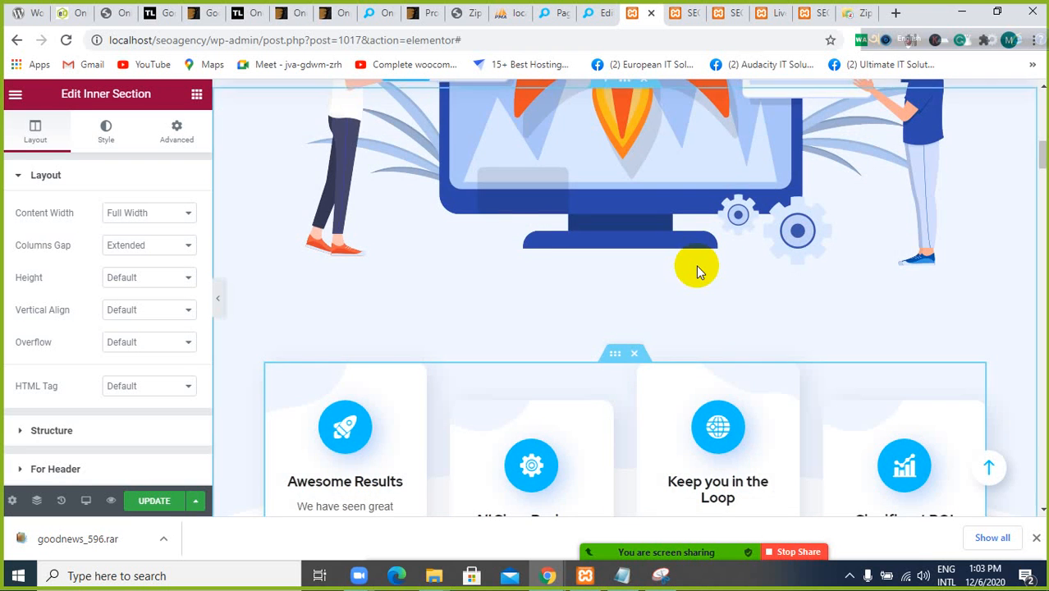
scroll(696, 271, down, 5)
scroll(696, 270, up, 3)
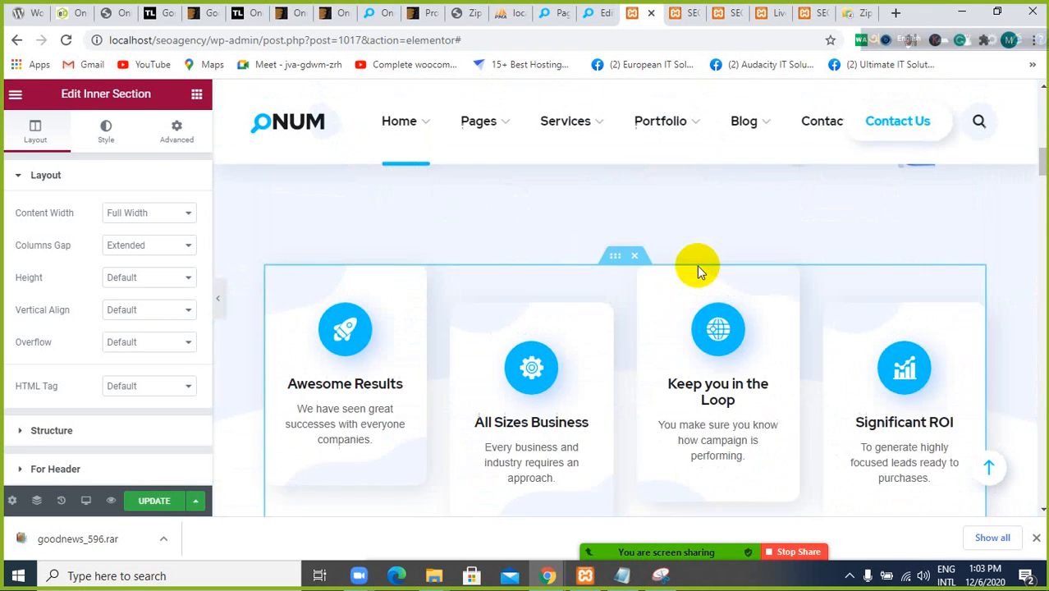
scroll(697, 271, up, 4)
scroll(706, 271, down, 2)
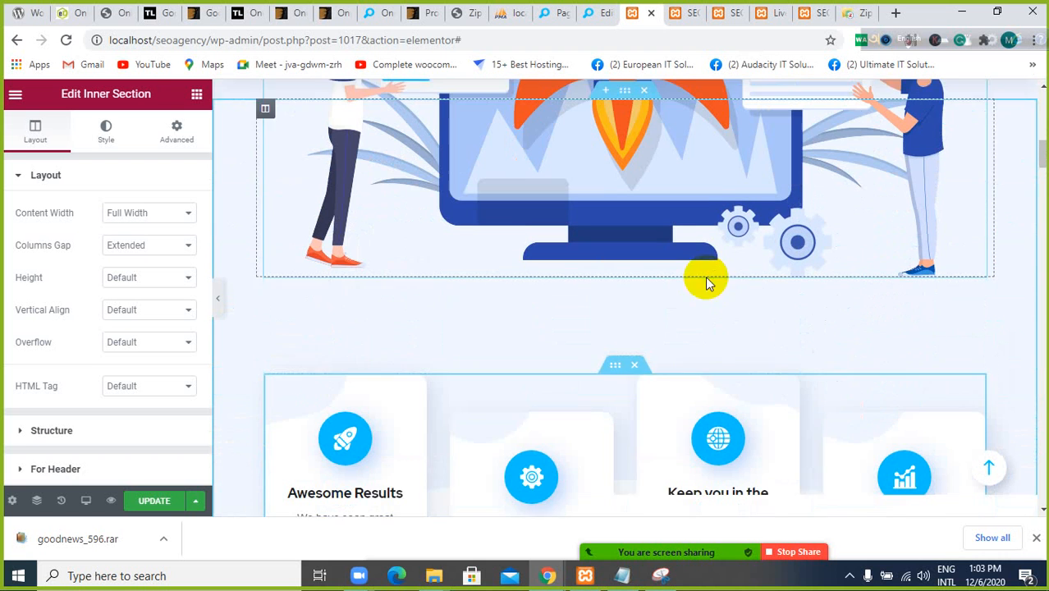
Save the inner section holding the four feature boxes to the library as a template named "service"
click(612, 356)
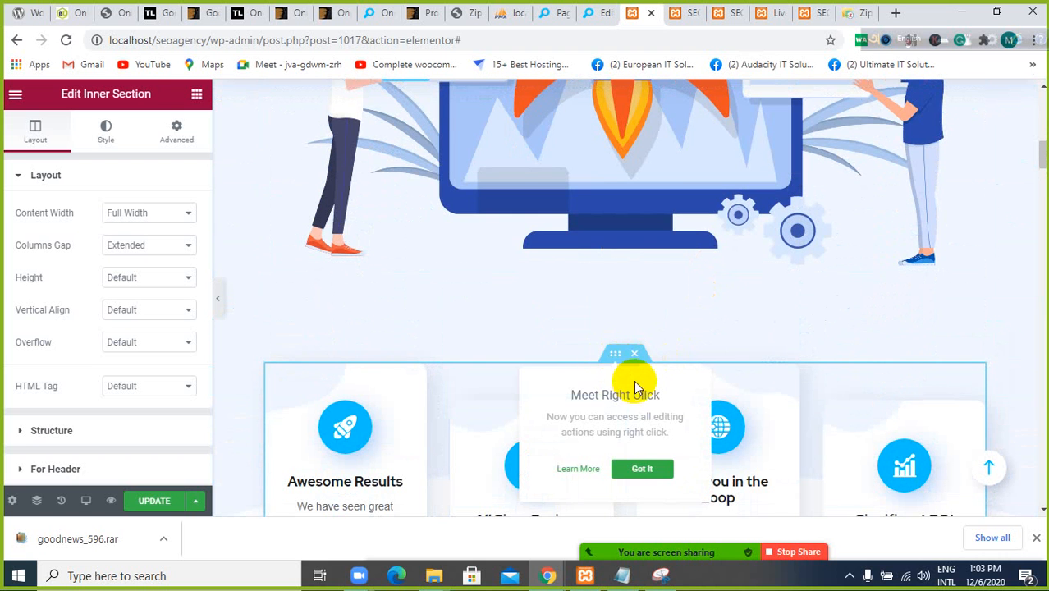
right_click(613, 351)
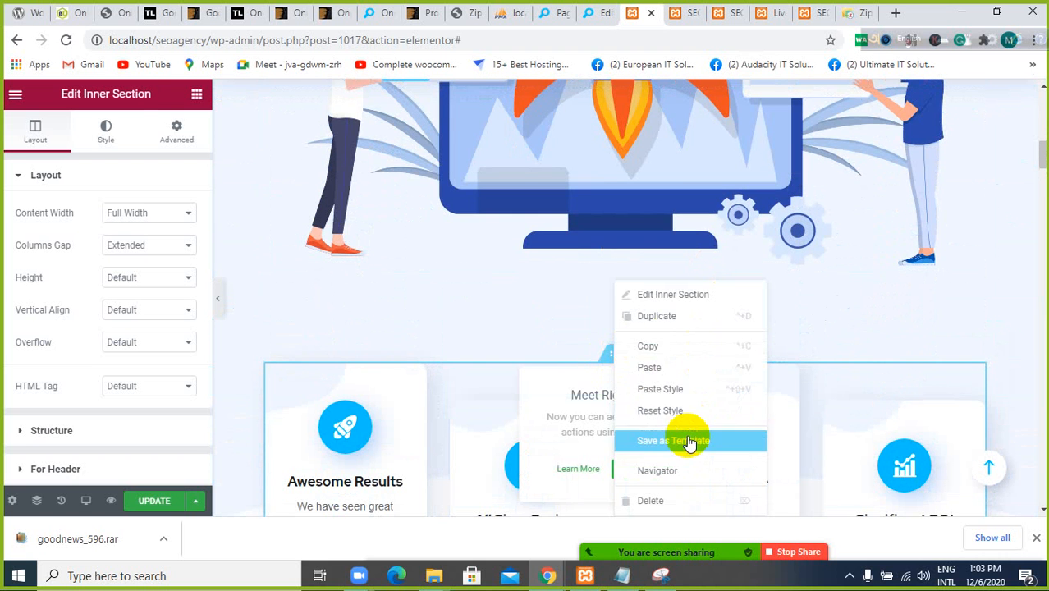
click(689, 441)
click(575, 362)
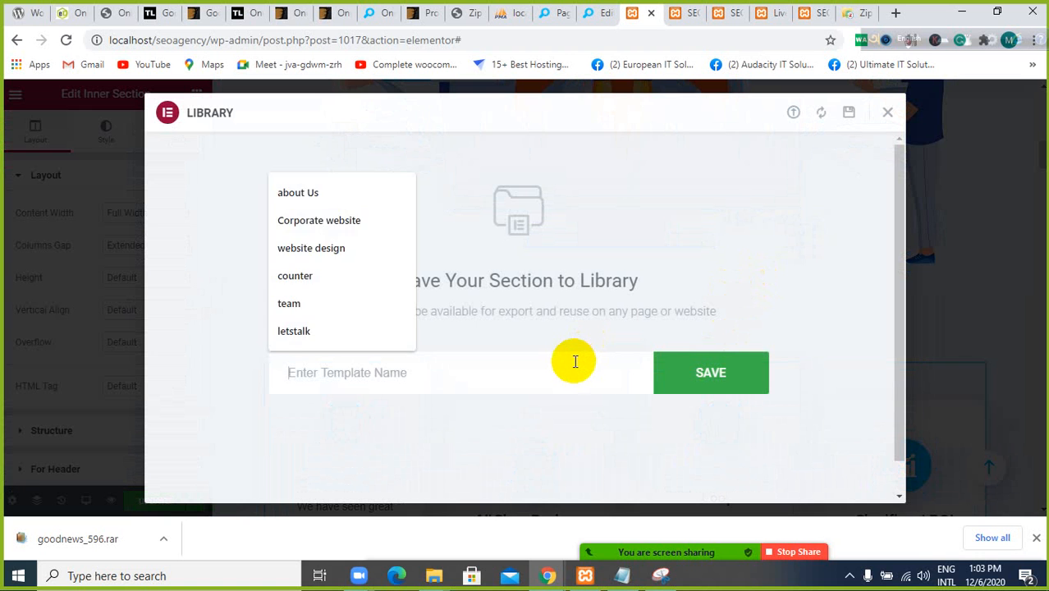
text(ser)
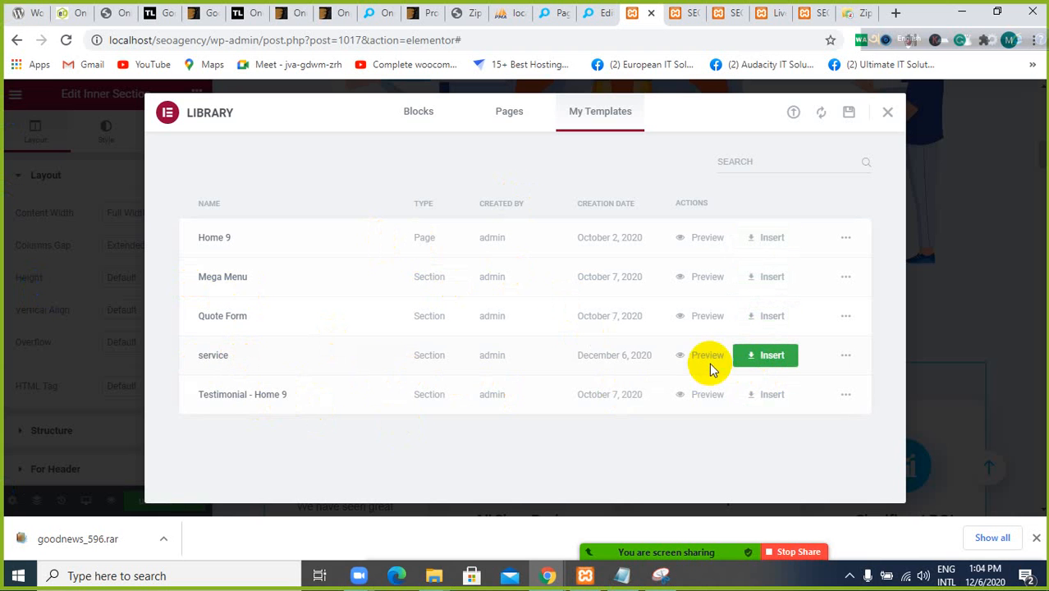
Preview the saved service template, return to the Home 1 page in Elementor and close the template library
click(689, 357)
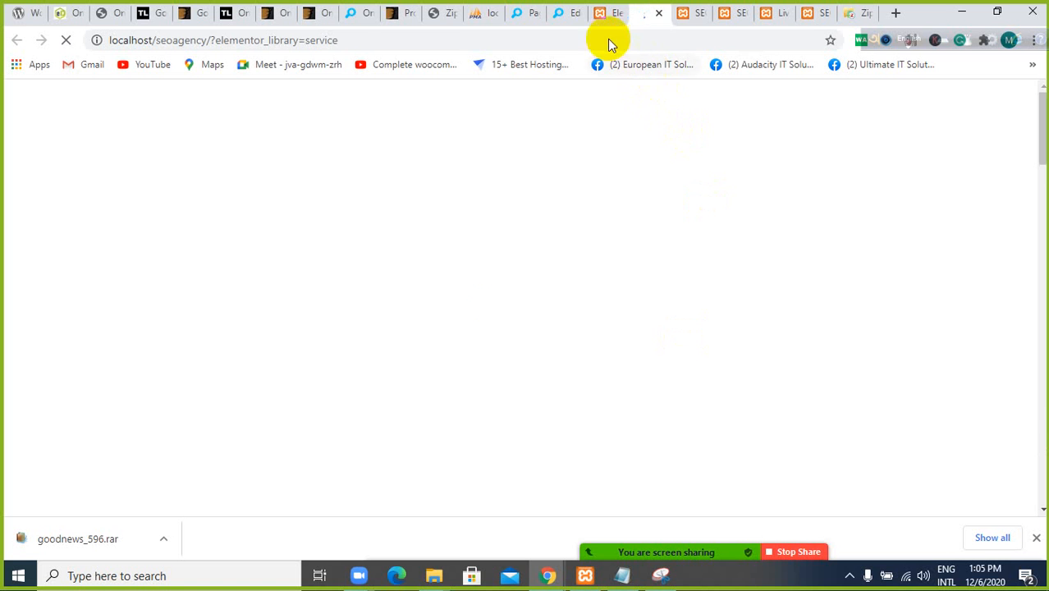
click(600, 13)
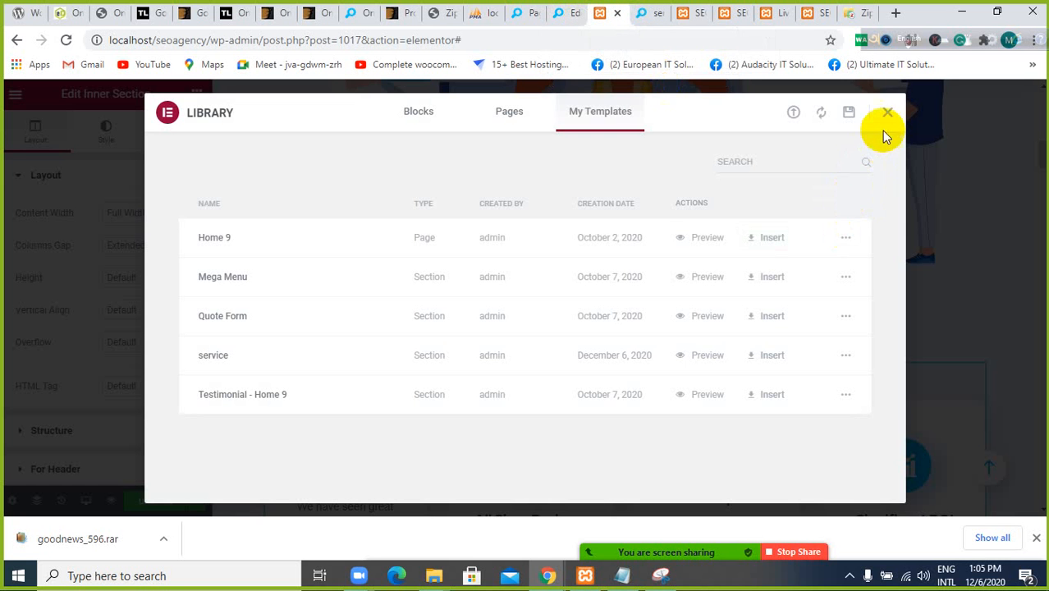
click(889, 118)
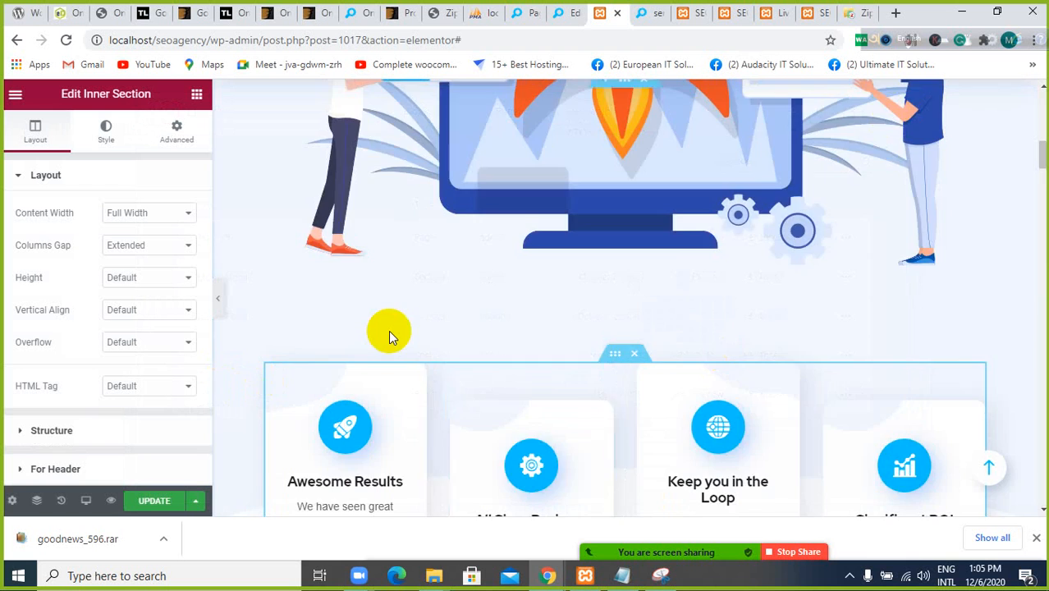
Look over the four feature boxes and open the "All Sizes Business" icon box for editing
scroll(389, 331, down, 5)
scroll(389, 331, up, 5)
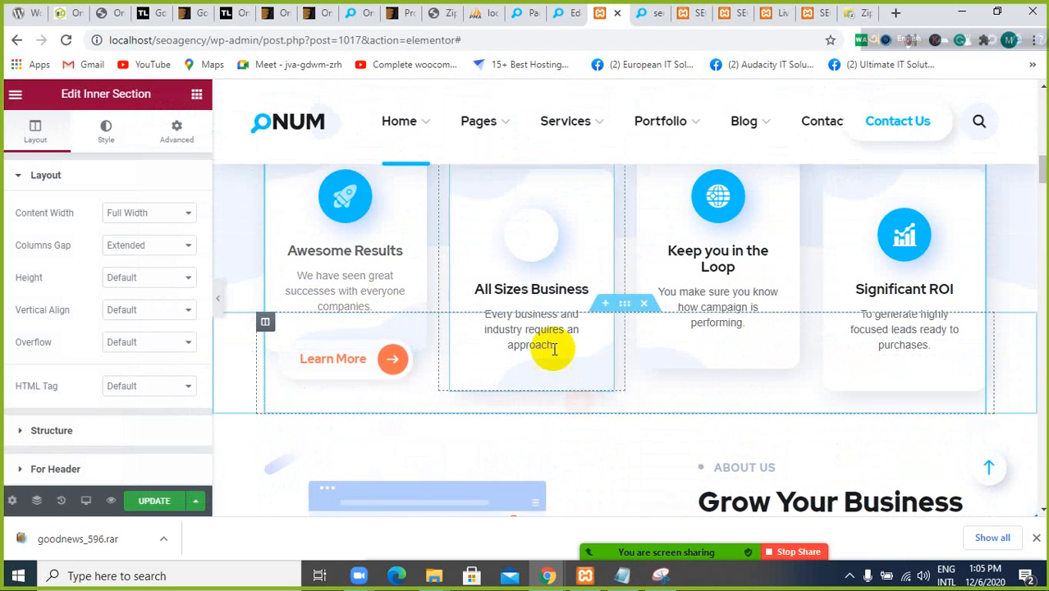
scroll(386, 379, down, 2)
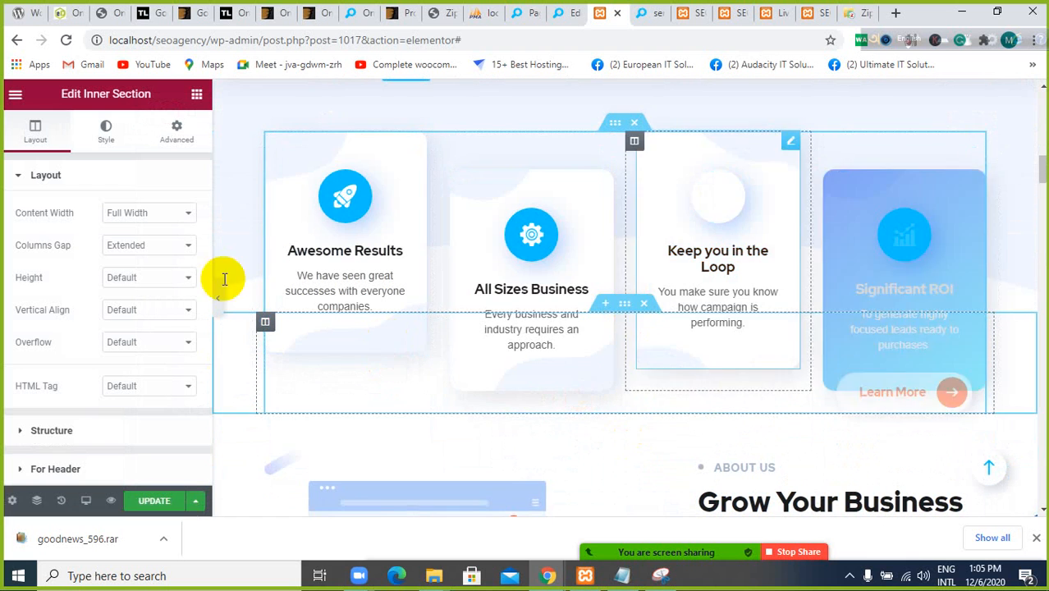
scroll(328, 287, up, 1)
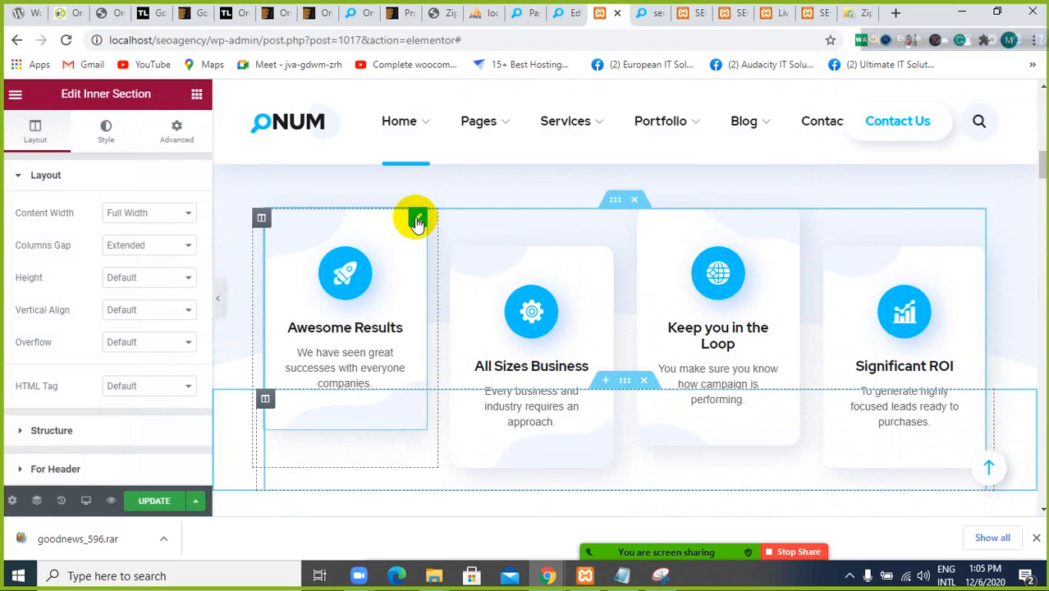
click(469, 398)
scroll(469, 401, down, 2)
scroll(468, 401, up, 2)
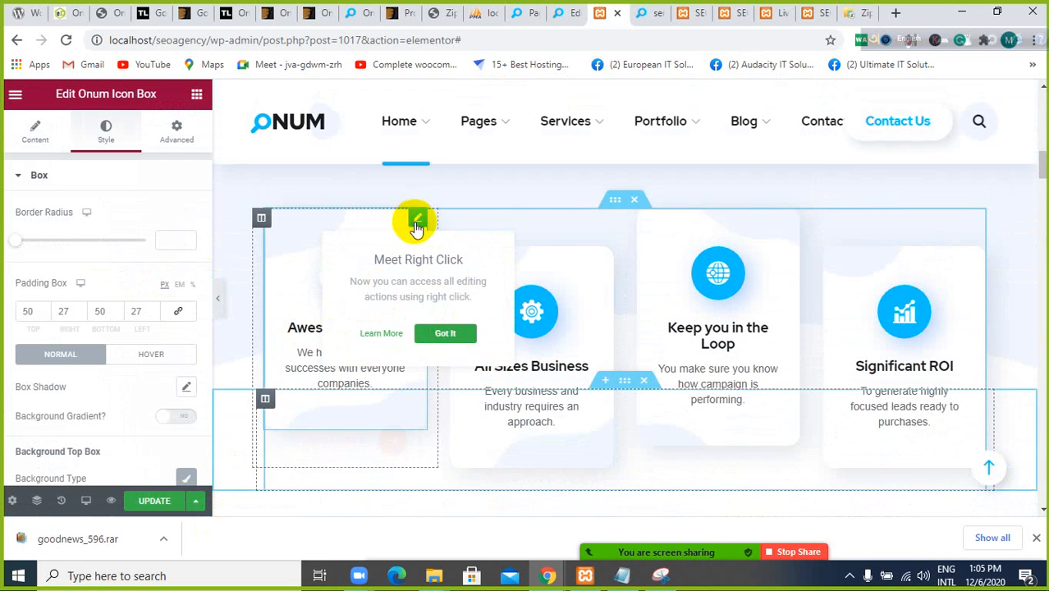
double_click(417, 226)
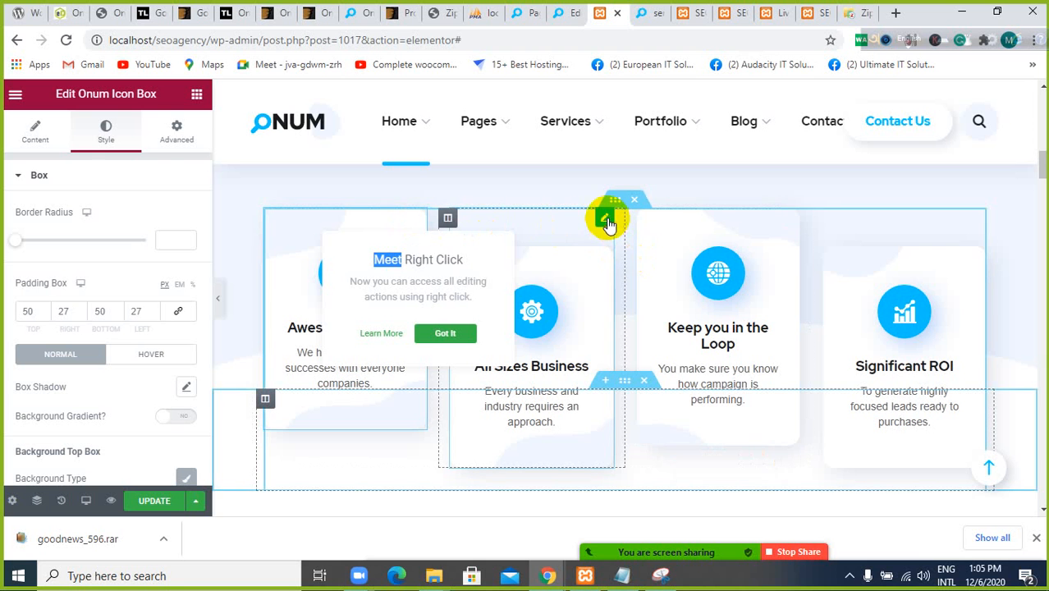
click(603, 222)
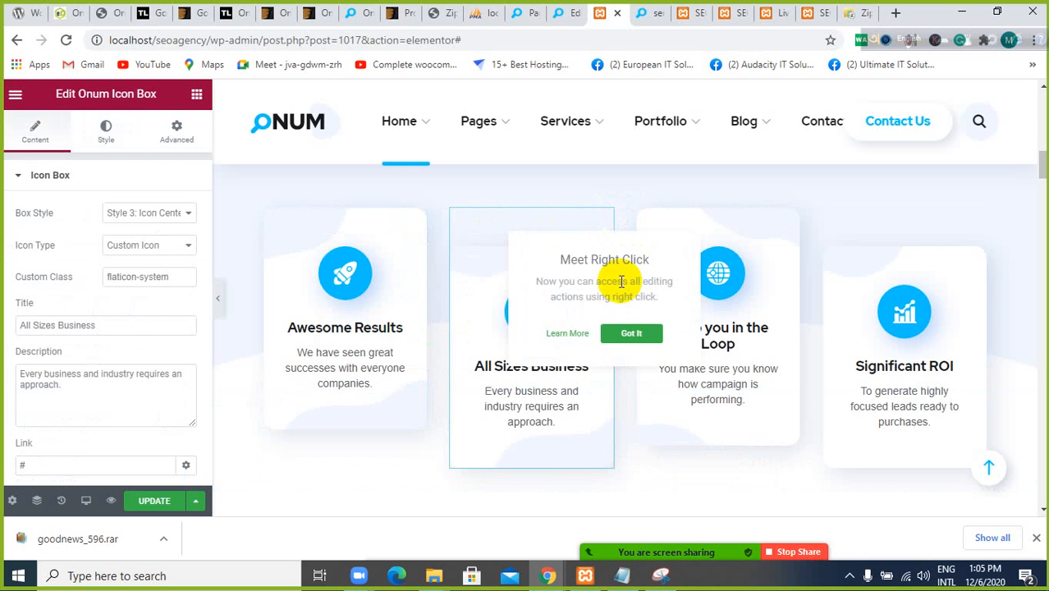
View the available box styles and icon types of the "All Sizes Business" icon box and select its custom class text
click(186, 213)
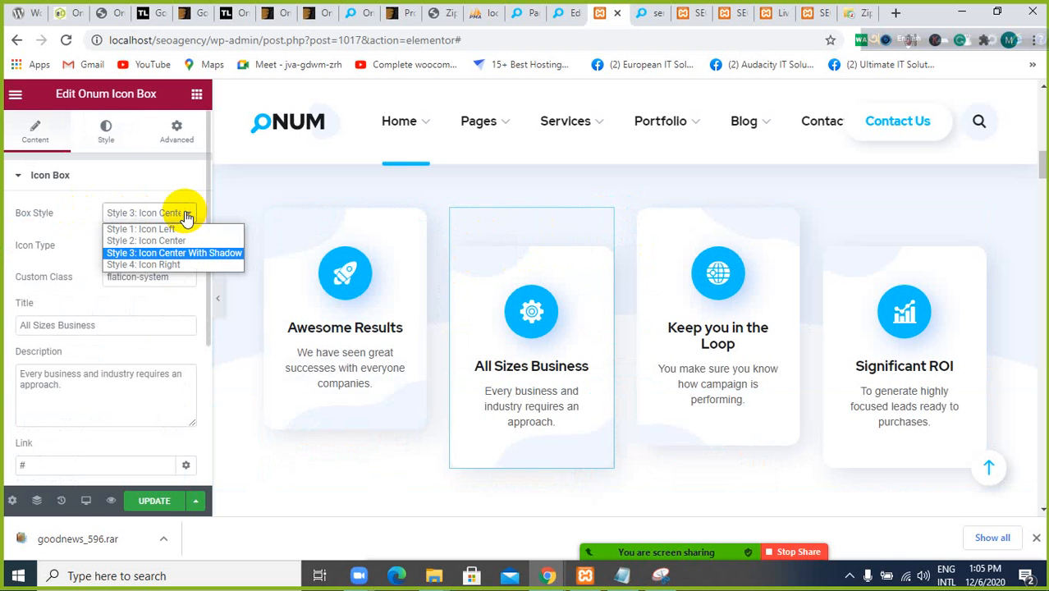
click(187, 213)
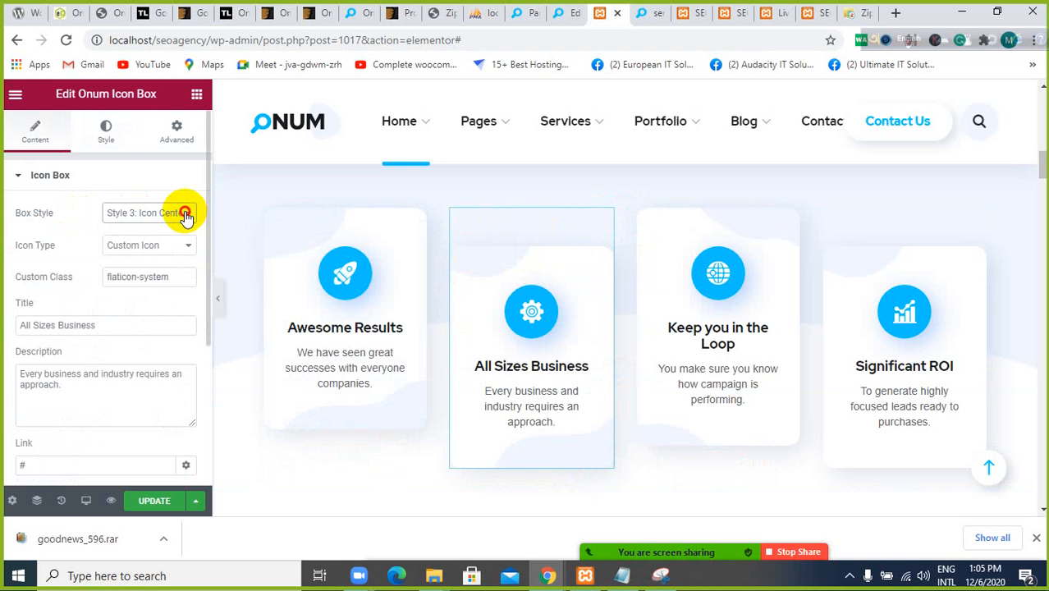
click(186, 213)
click(187, 215)
click(168, 248)
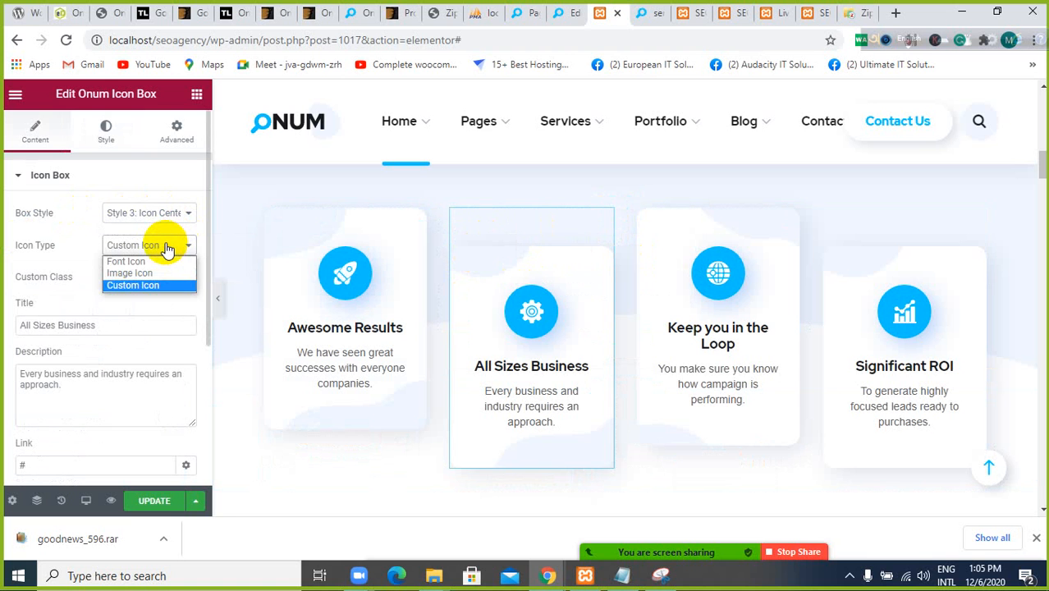
click(75, 259)
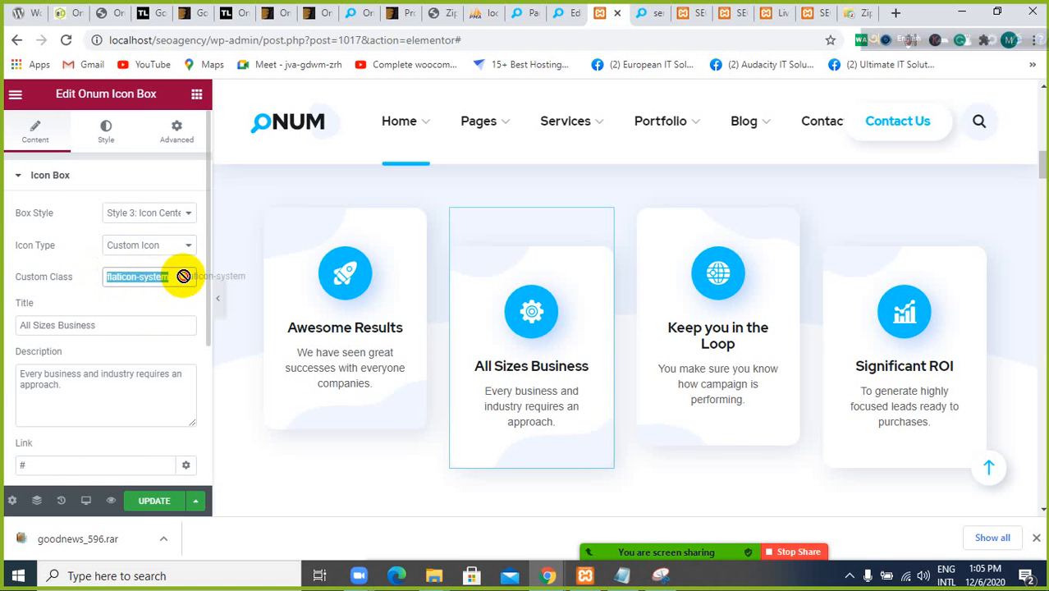
drag(179, 276, 68, 287)
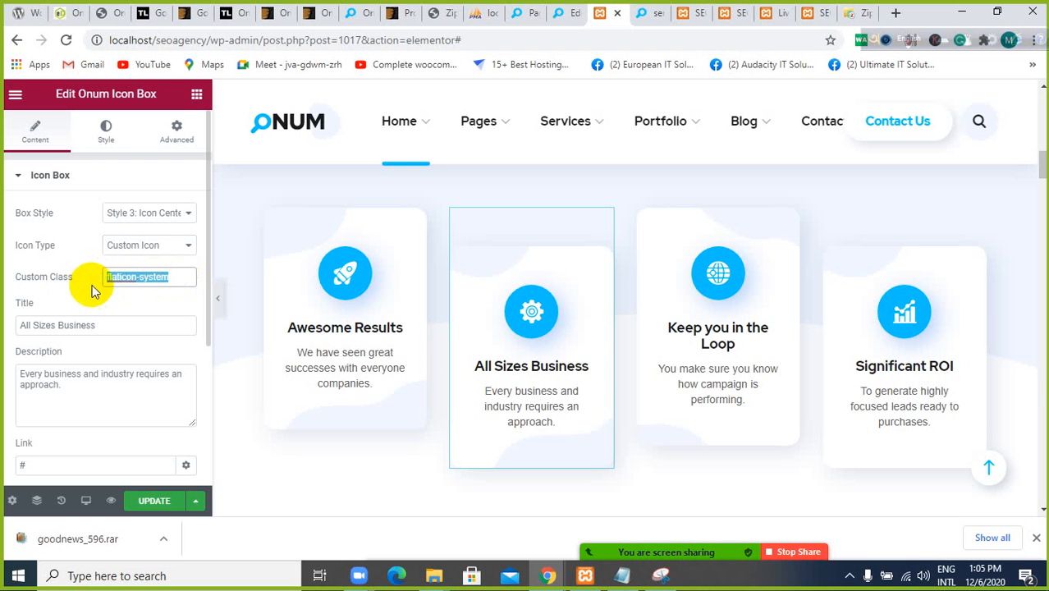
Try the Font Icon type on the "All Sizes Business" box, then return it to Custom Icon
click(179, 244)
click(169, 263)
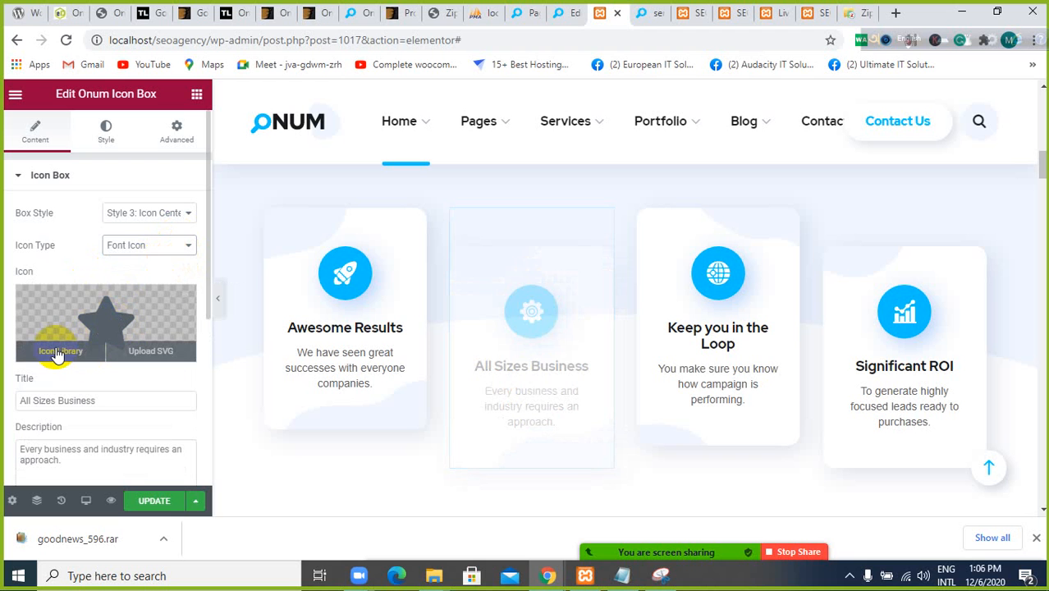
click(159, 247)
click(154, 284)
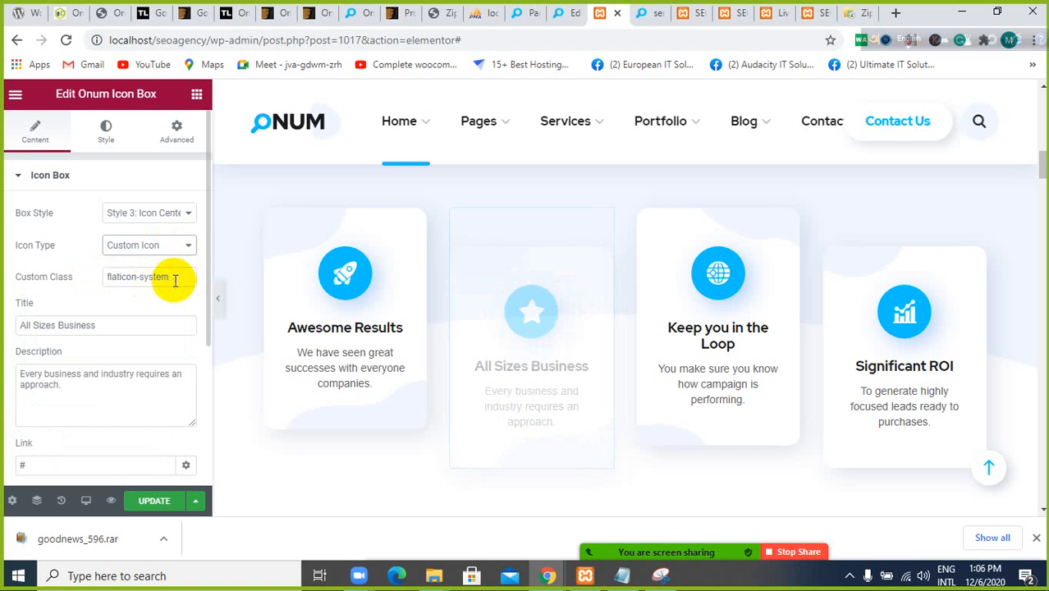
triple_click(171, 277)
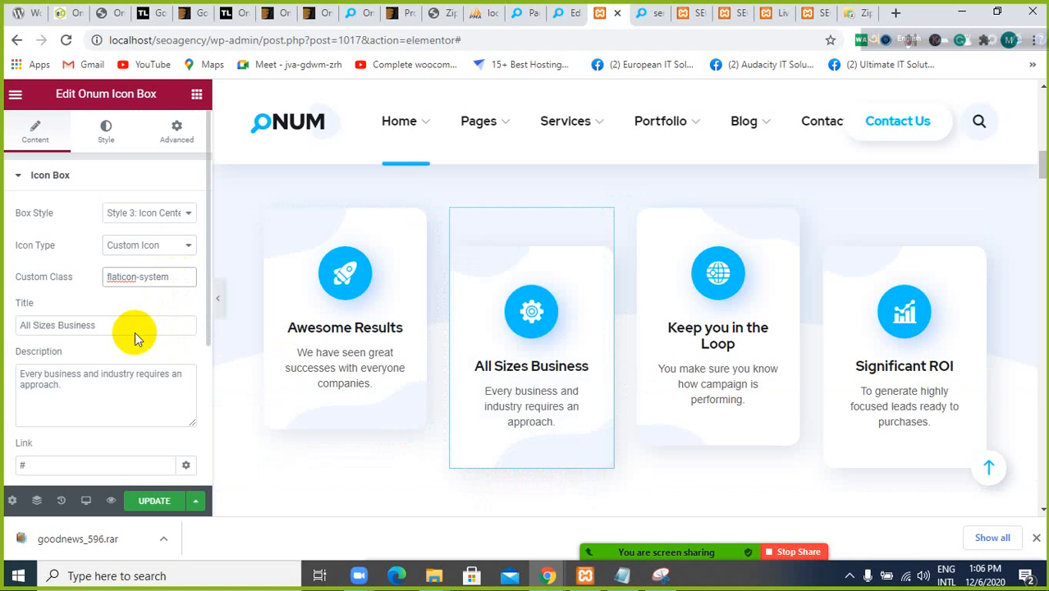
Examine the icon box's remaining content settings and its style settings for padding, box shadow, and top and bottom backgrounds
scroll(99, 362, down, 2)
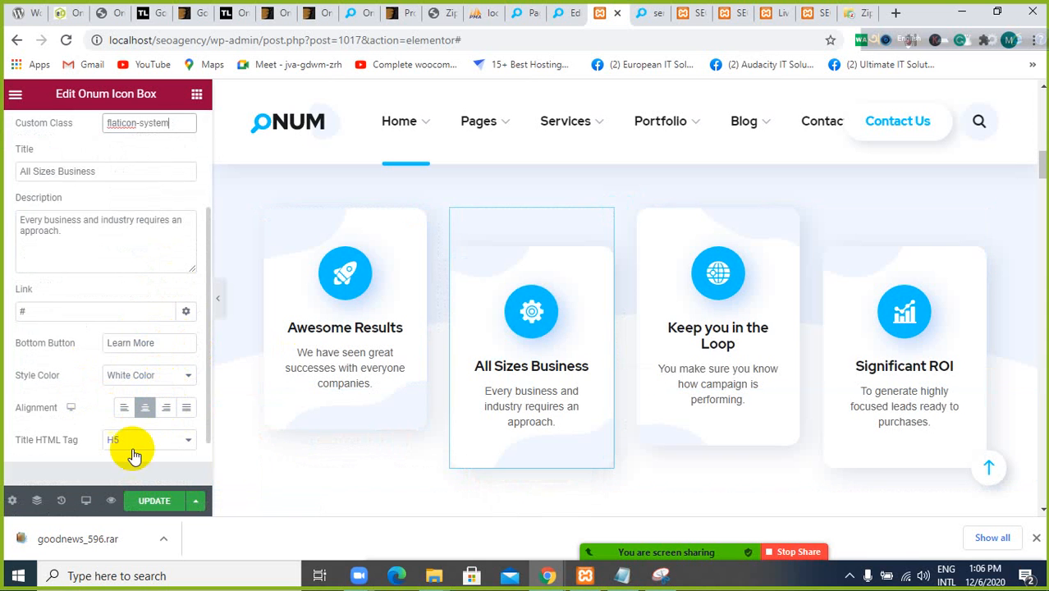
scroll(25, 232, up, 2)
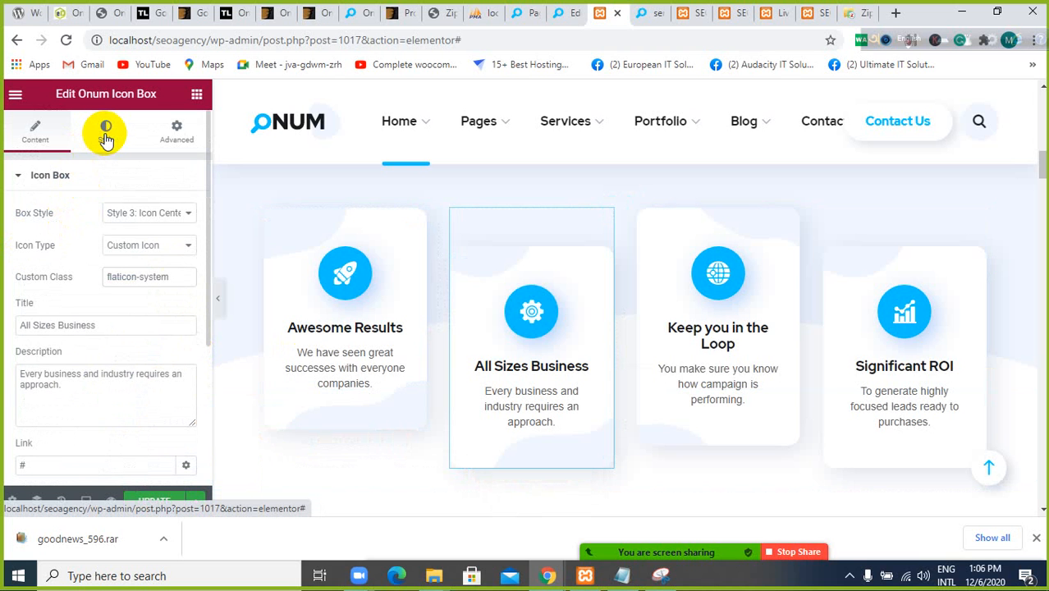
click(108, 140)
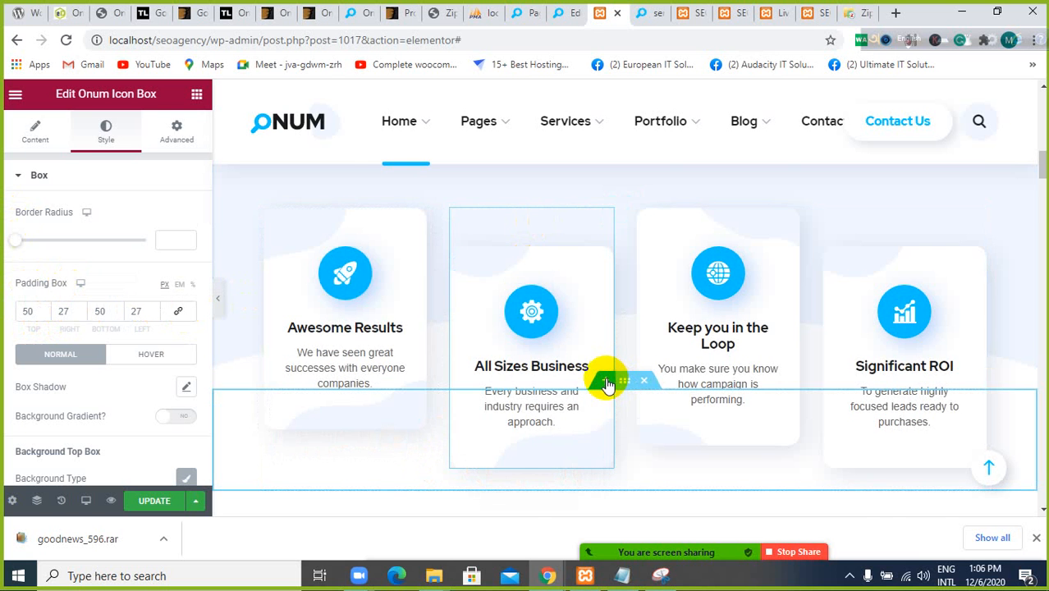
scroll(607, 383, up, 2)
scroll(509, 358, down, 2)
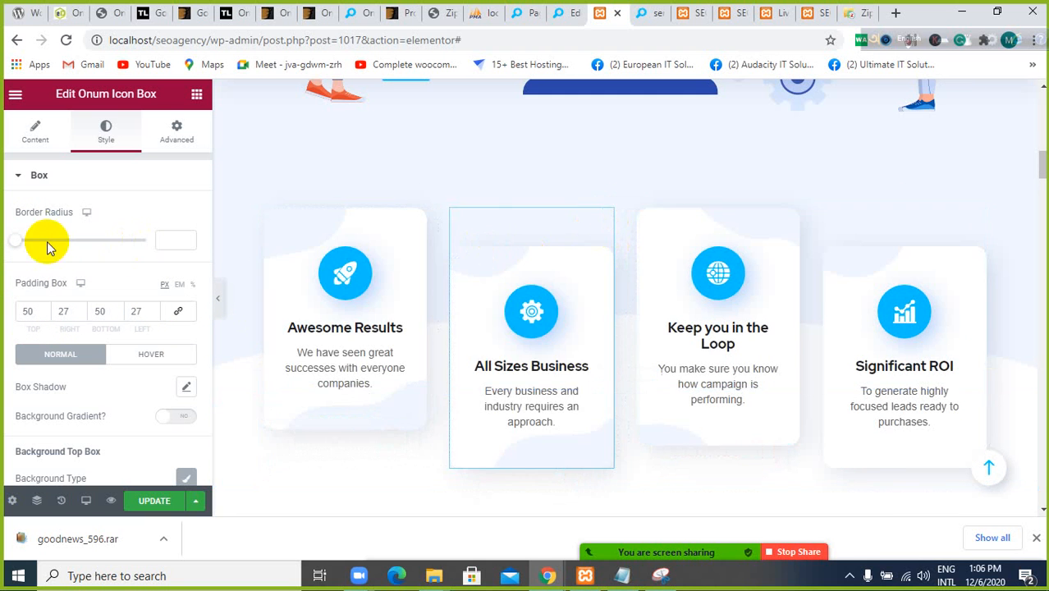
scroll(77, 375, down, 1)
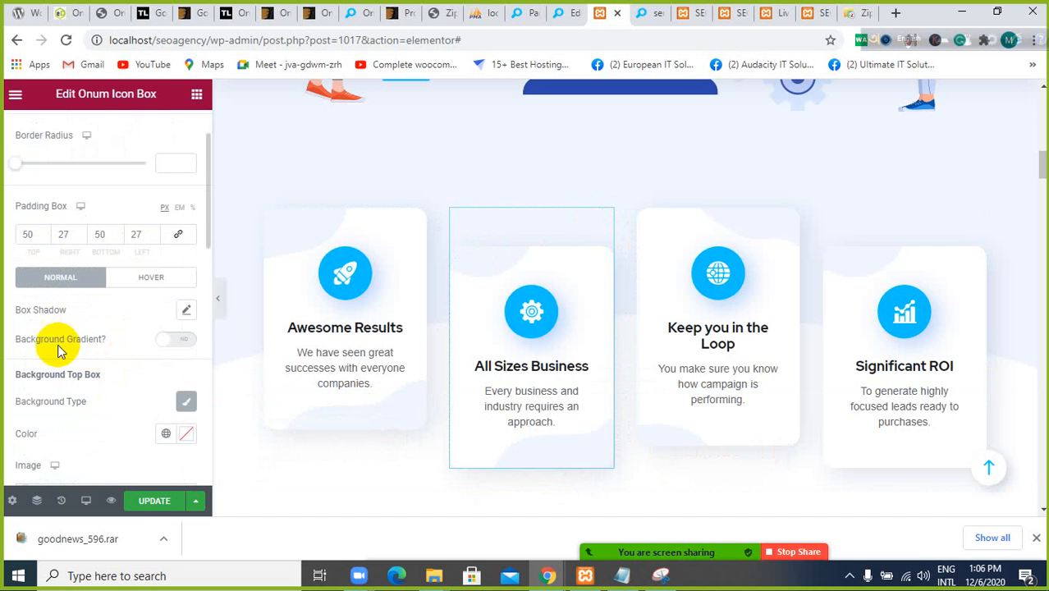
scroll(113, 376, down, 2)
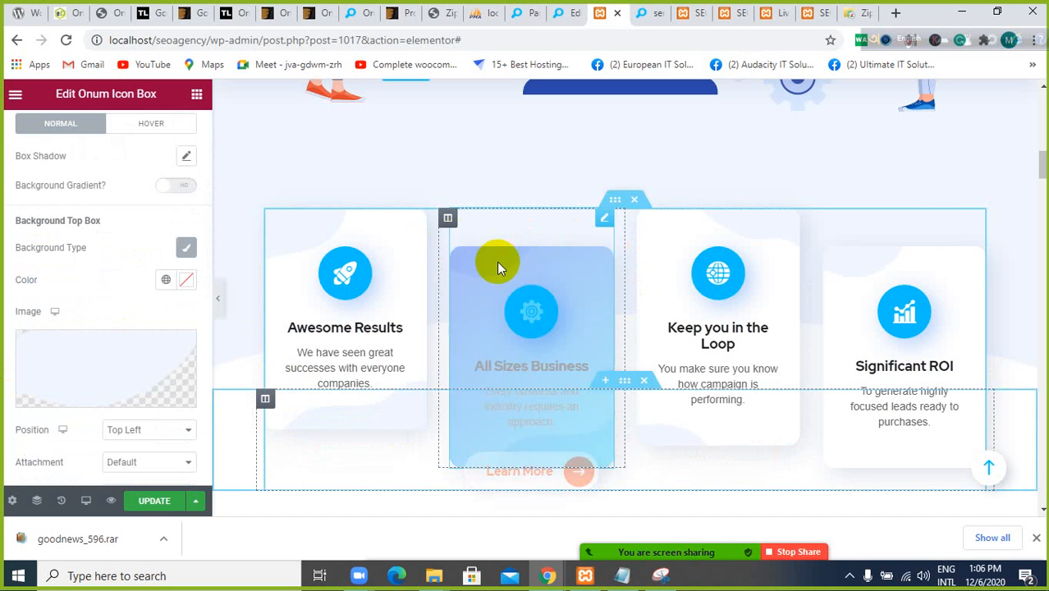
mouse_move(108, 372)
scroll(108, 370, down, 4)
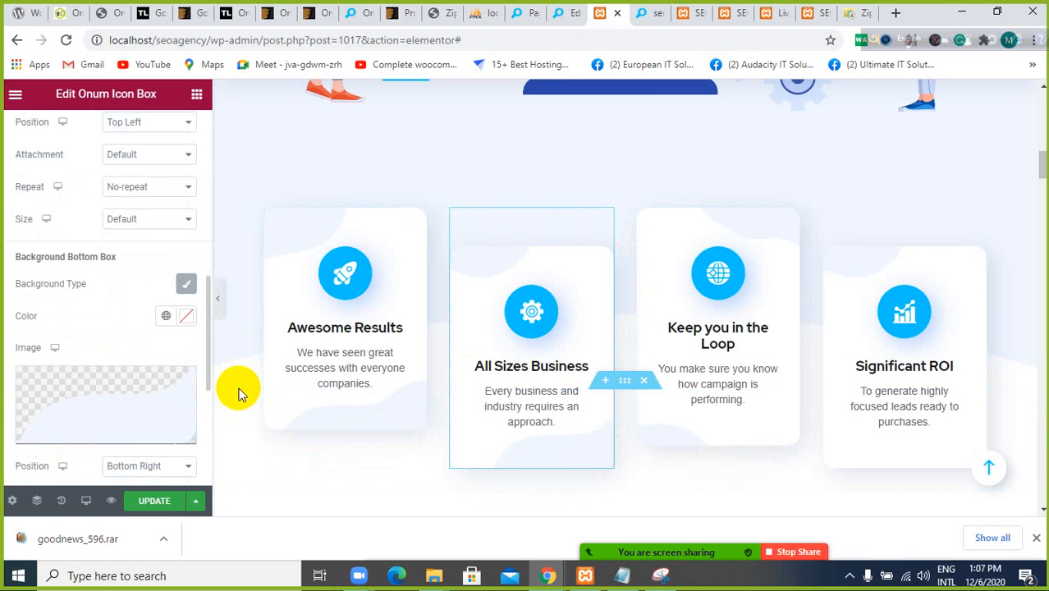
scroll(61, 361, down, 4)
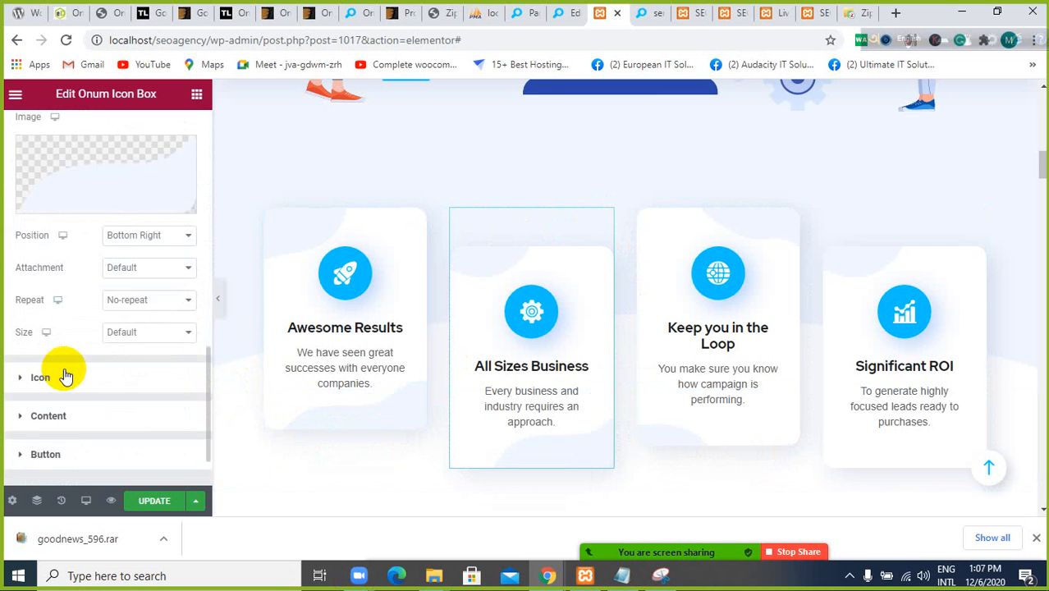
scroll(65, 374, up, 8)
scroll(49, 328, up, 2)
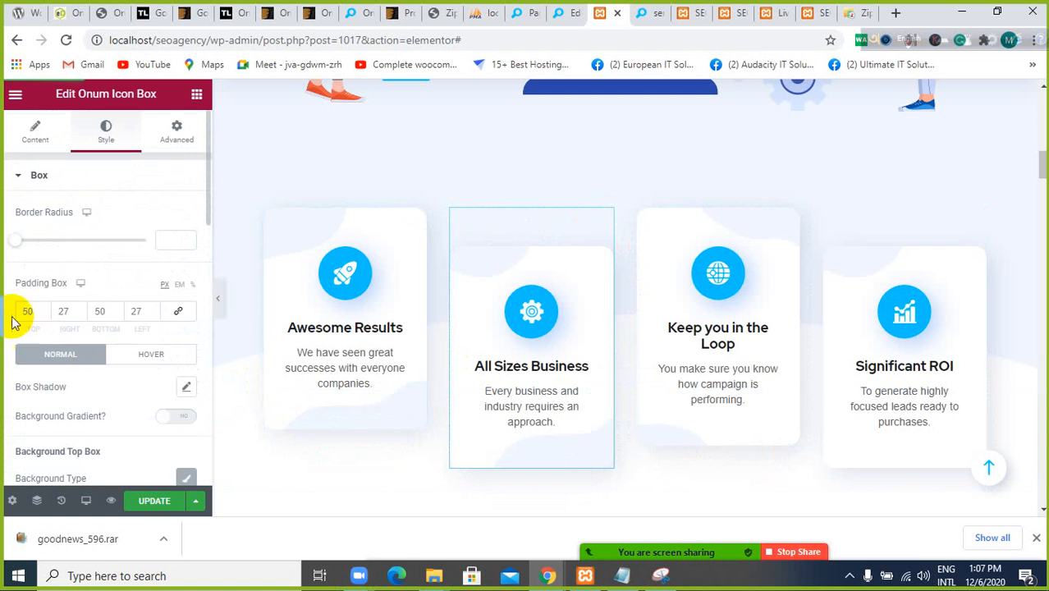
scroll(71, 367, down, 1)
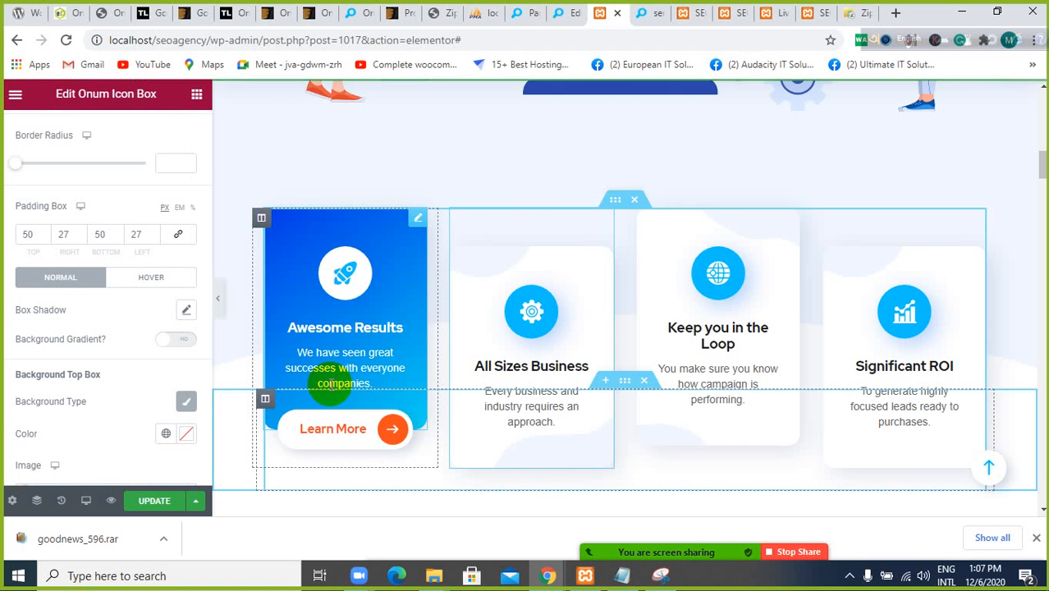
Examine the feature boxes on the page together with the neighbouring hero and About Us sections
scroll(468, 249, down, 4)
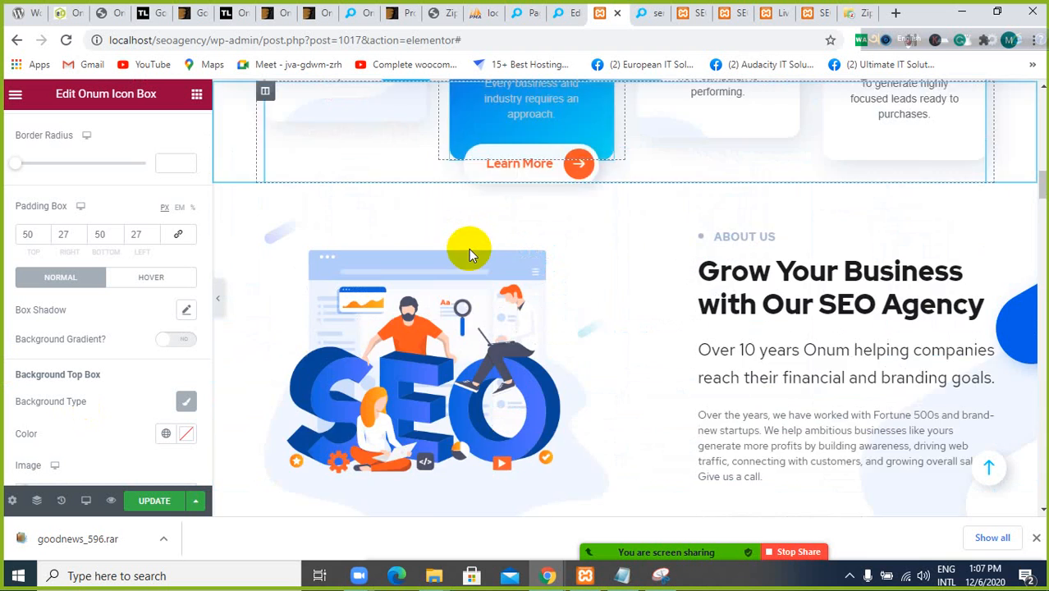
scroll(469, 249, up, 4)
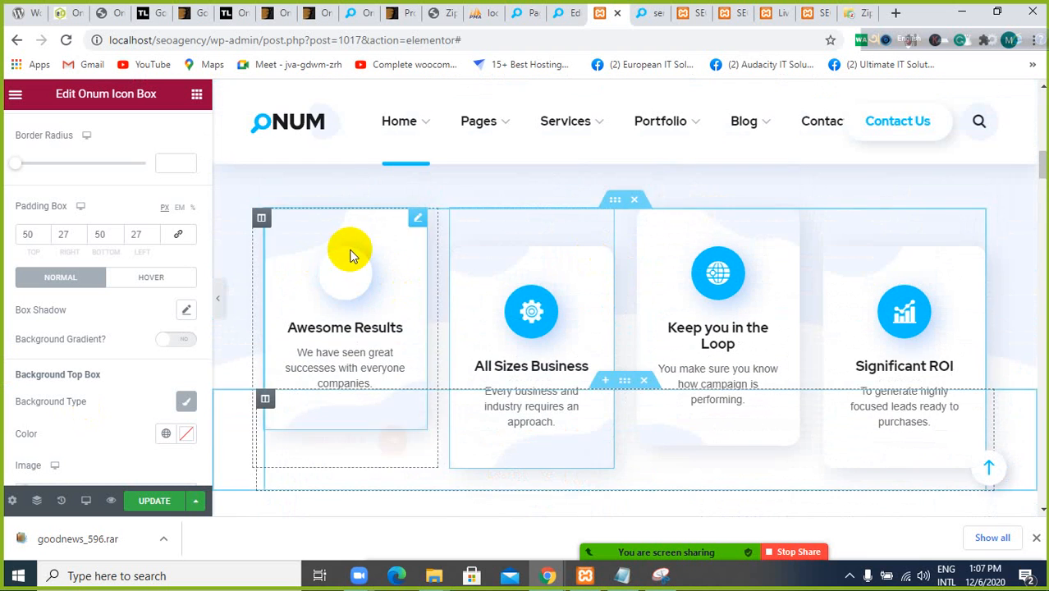
scroll(350, 255, up, 2)
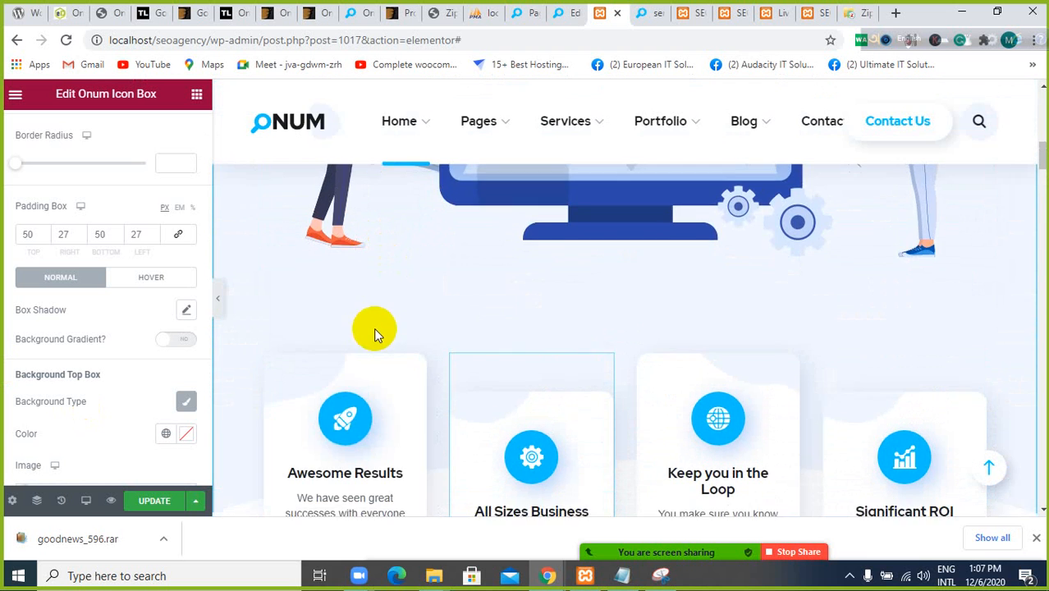
scroll(374, 327, down, 4)
scroll(373, 328, up, 3)
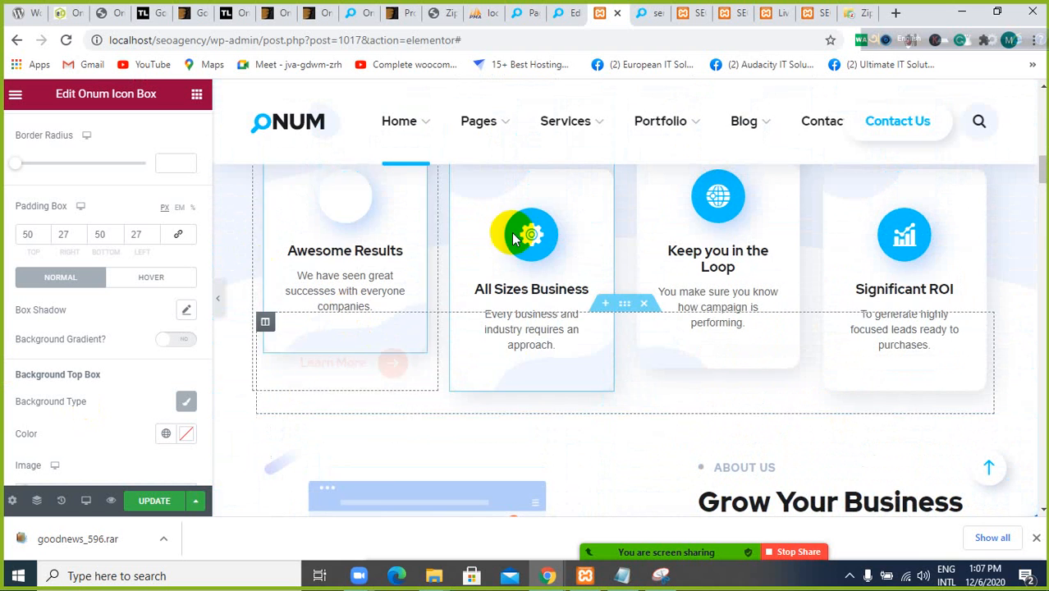
scroll(593, 336, up, 2)
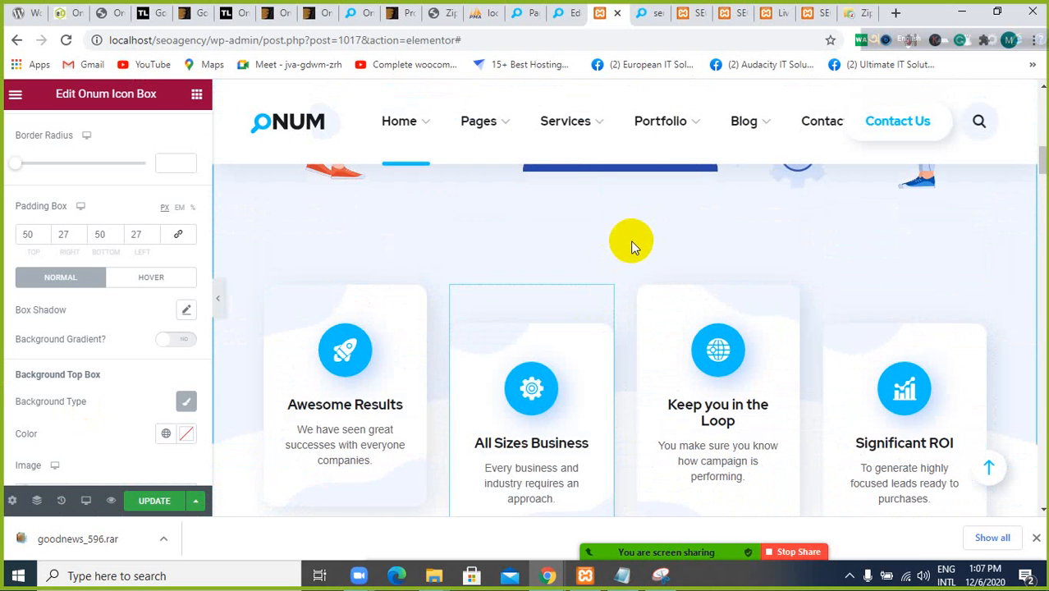
scroll(633, 253, down, 2)
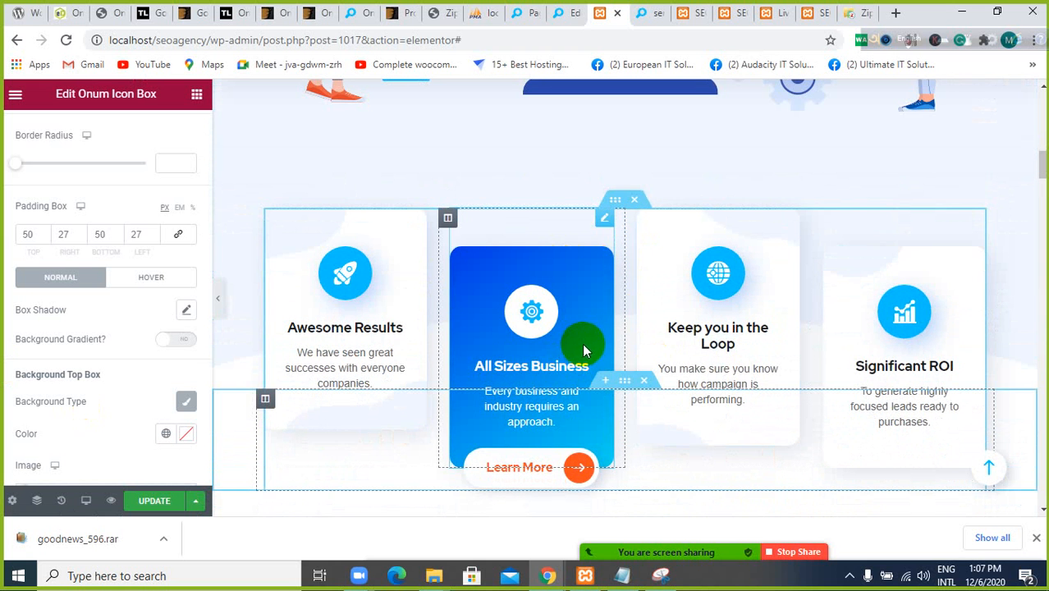
scroll(586, 345, down, 10)
scroll(588, 339, up, 6)
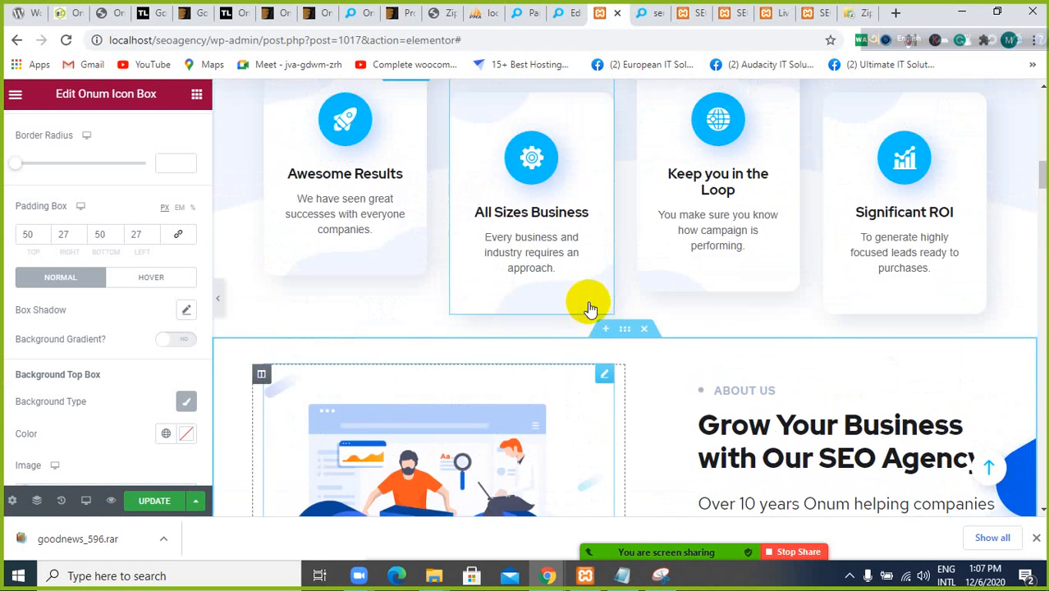
Examine the Pages, Services, Portfolio, Blog and Home submenus in the page header and return to the feature boxes
scroll(591, 297, up, 15)
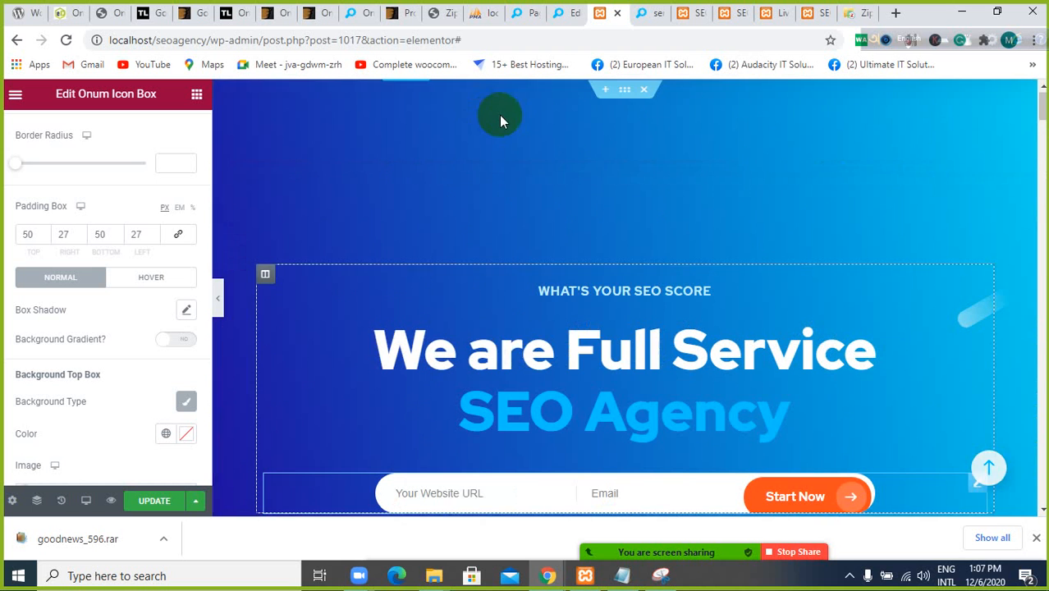
mouse_move(504, 127)
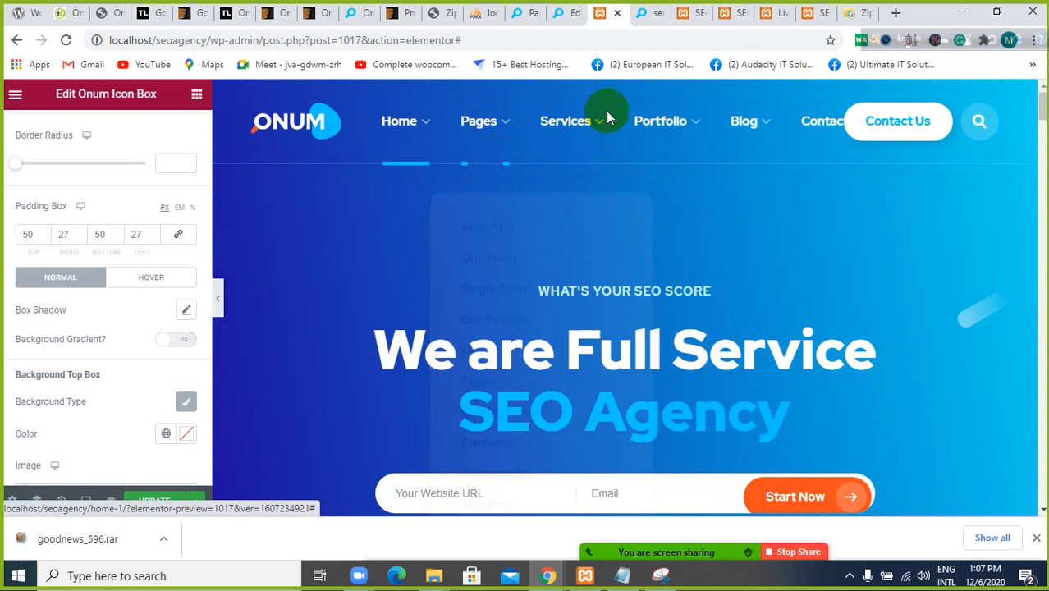
mouse_move(606, 115)
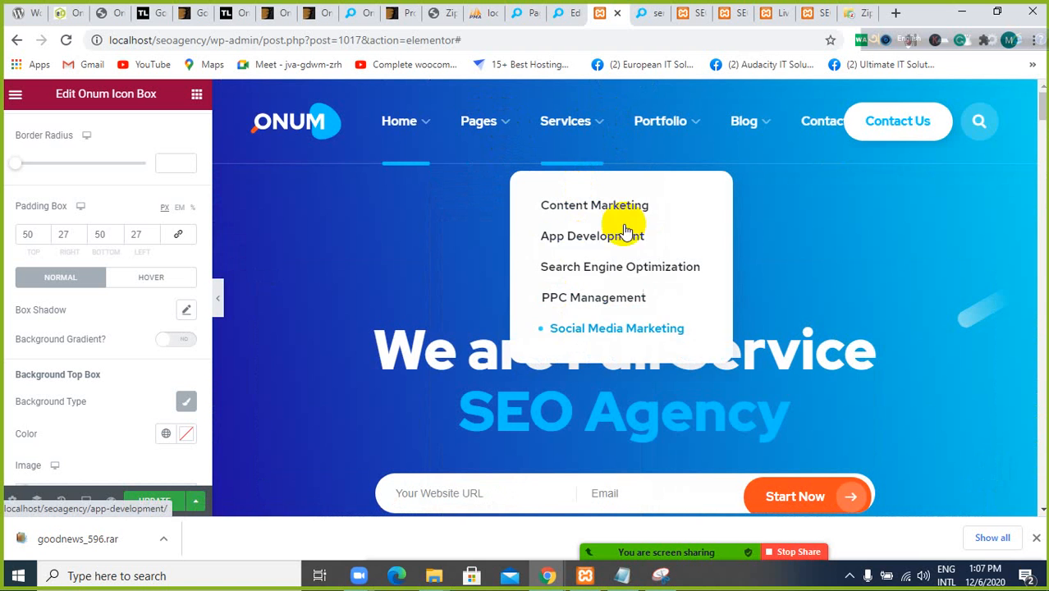
mouse_move(675, 122)
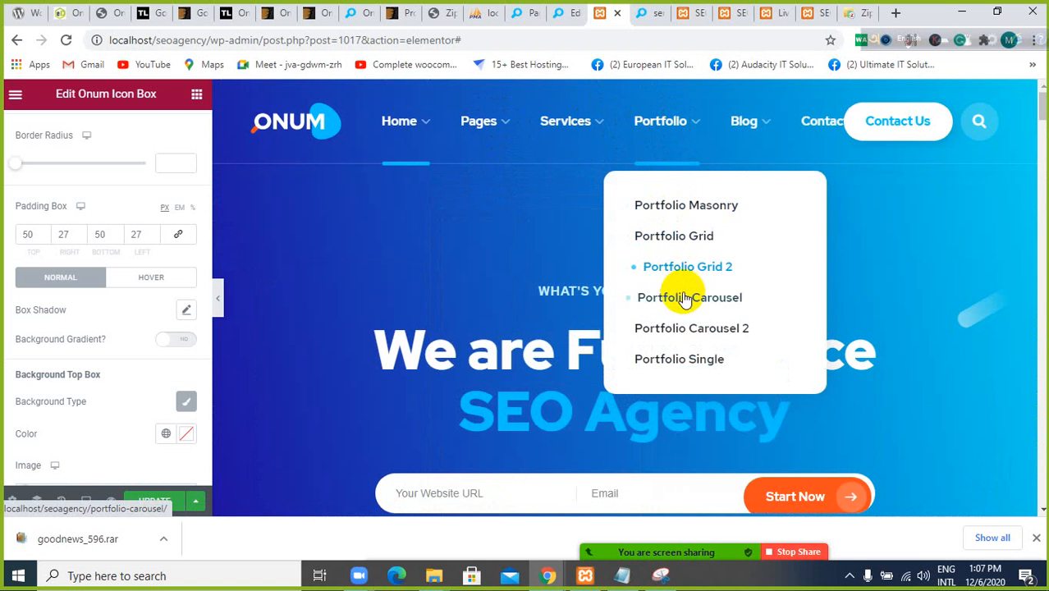
mouse_move(744, 132)
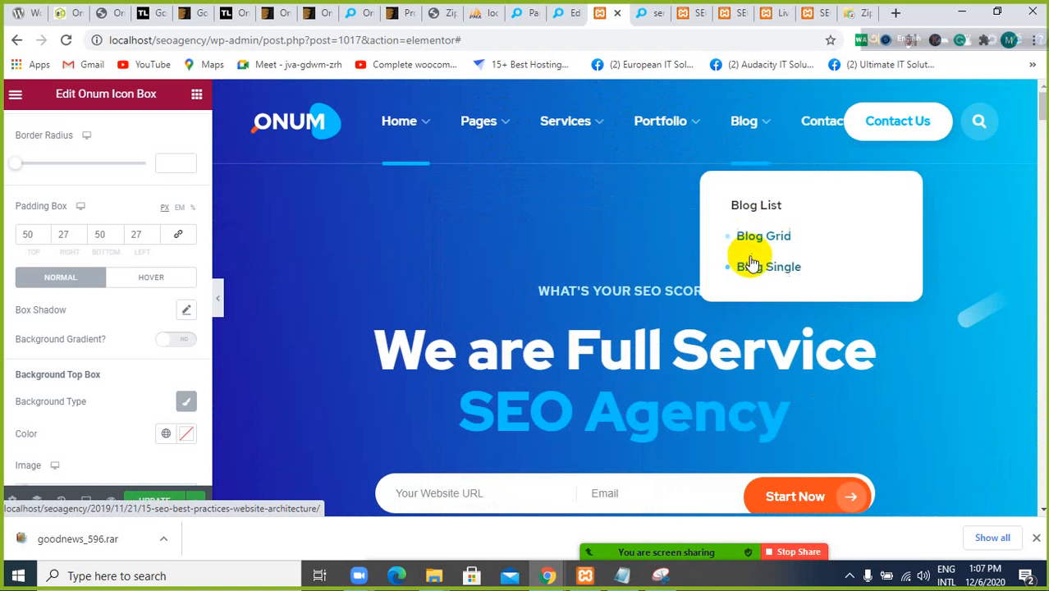
mouse_move(398, 119)
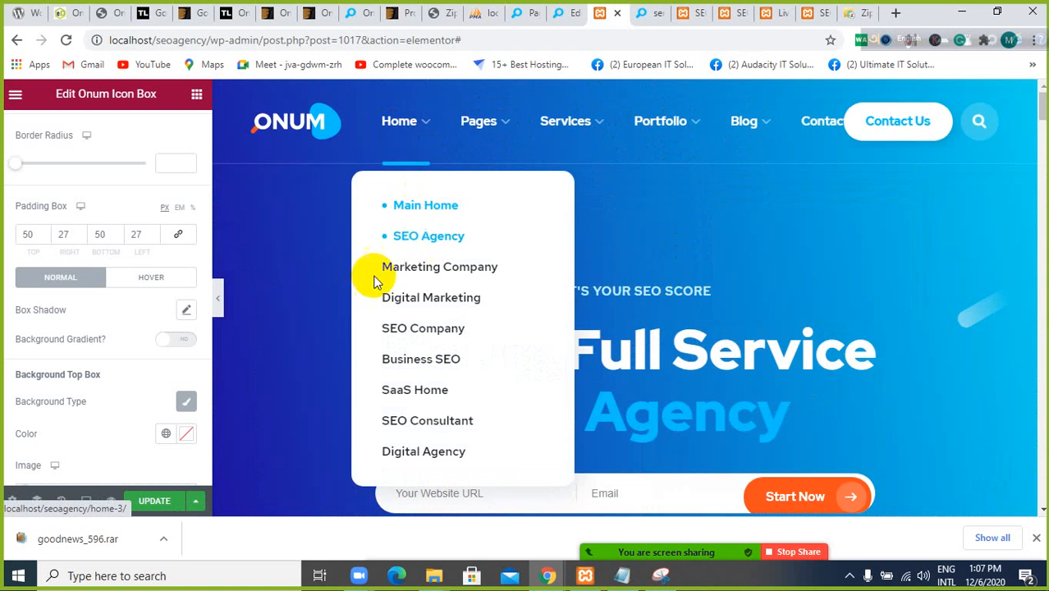
scroll(309, 319, down, 10)
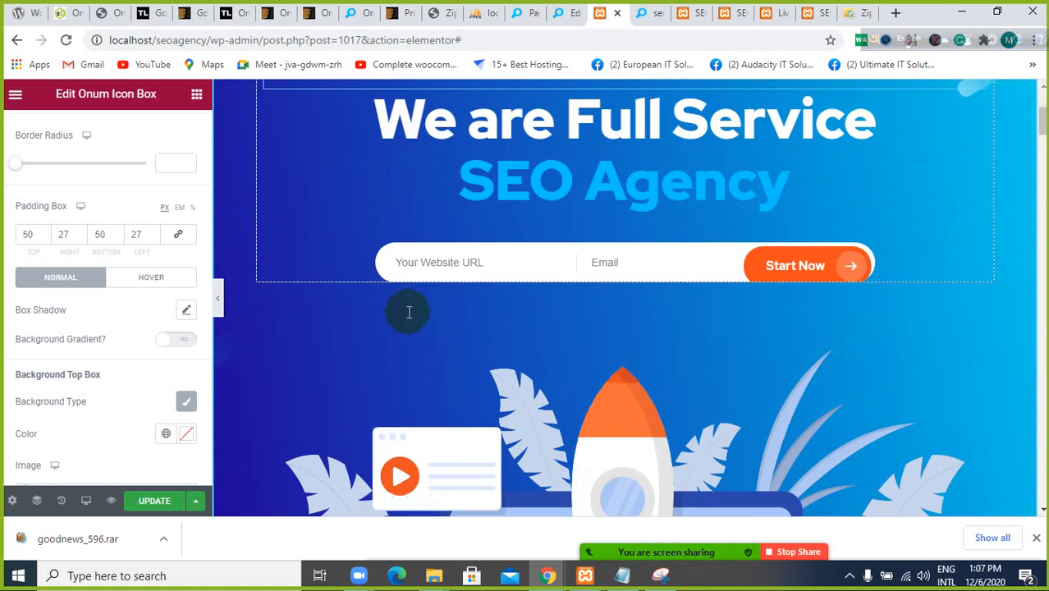
scroll(536, 263, down, 2)
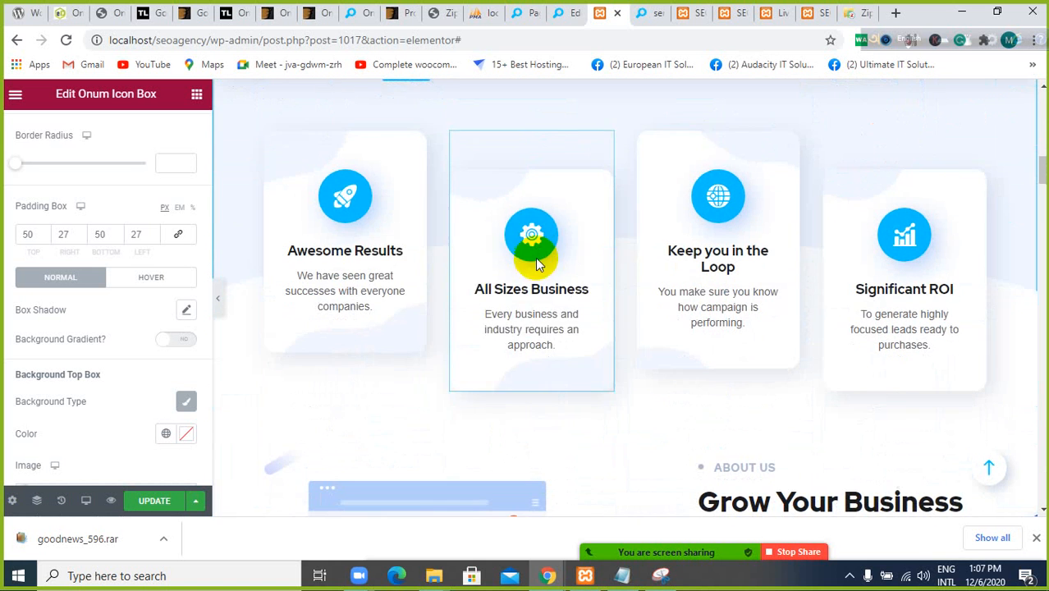
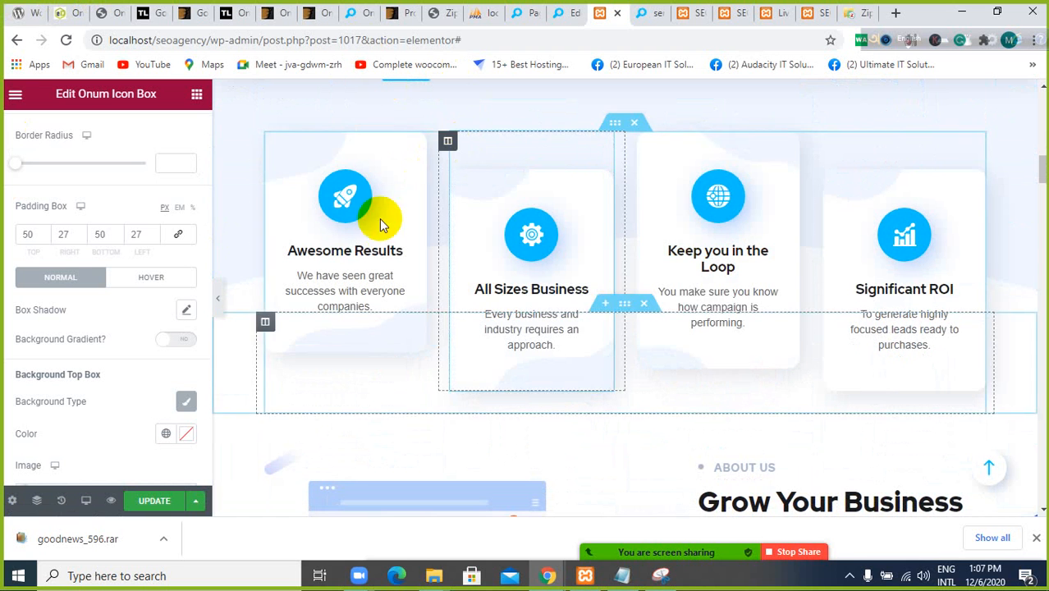
Examine the page sections below the feature boxes, from the client logos and services grid to the Flexible Pricing Plans cards
scroll(380, 241, down, 4)
scroll(380, 241, up, 5)
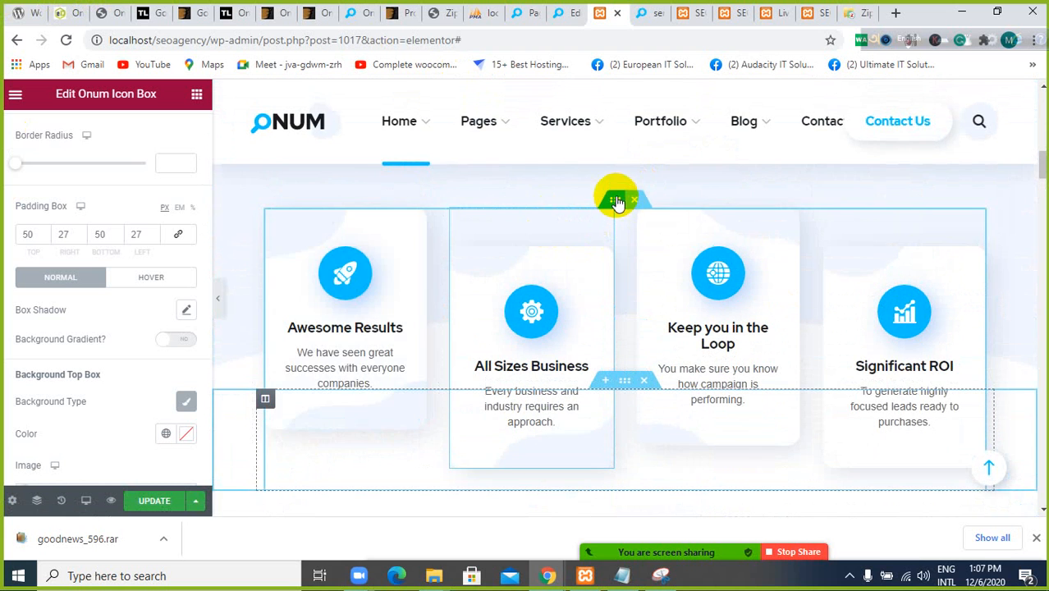
scroll(489, 234, down, 8)
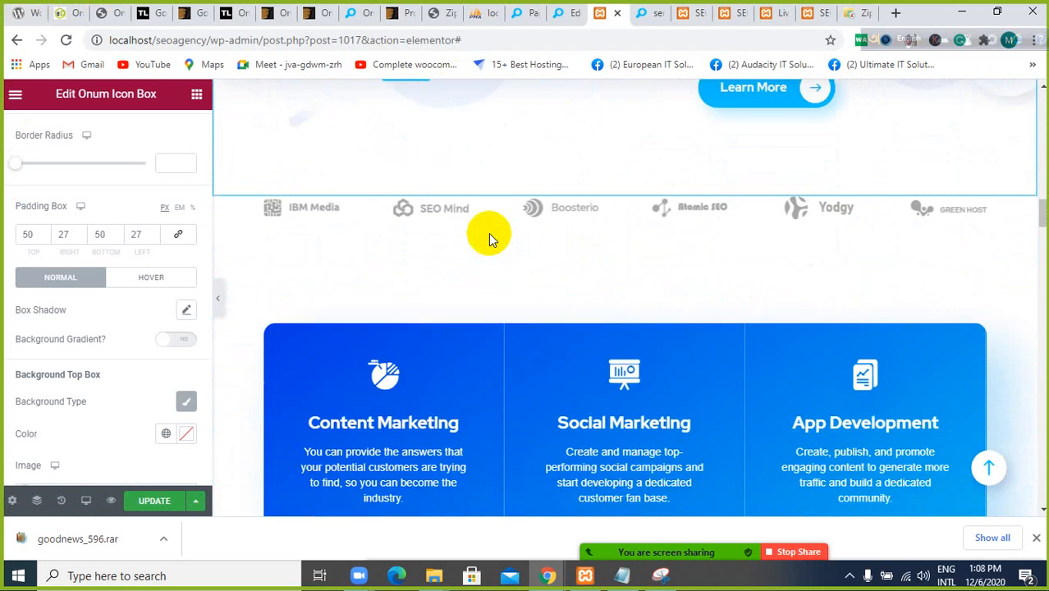
scroll(488, 233, down, 10)
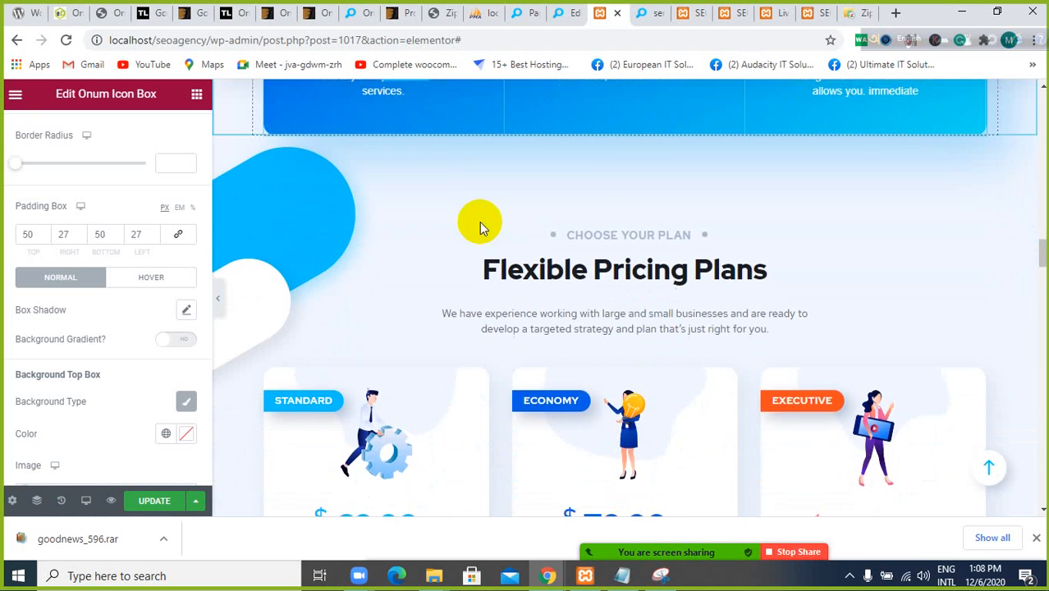
scroll(482, 227, down, 6)
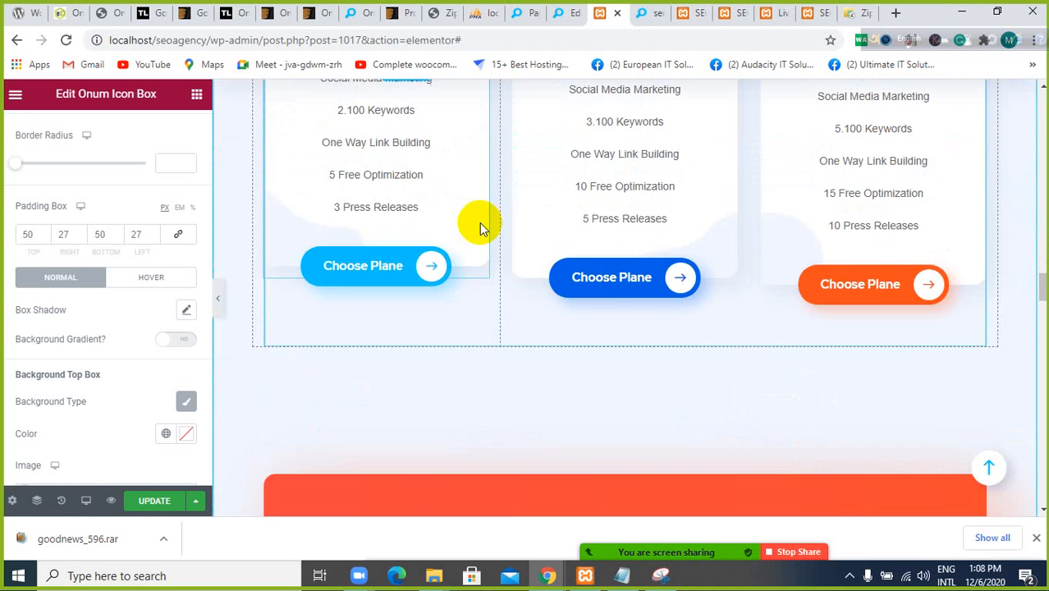
scroll(478, 222, up, 5)
scroll(525, 257, down, 1)
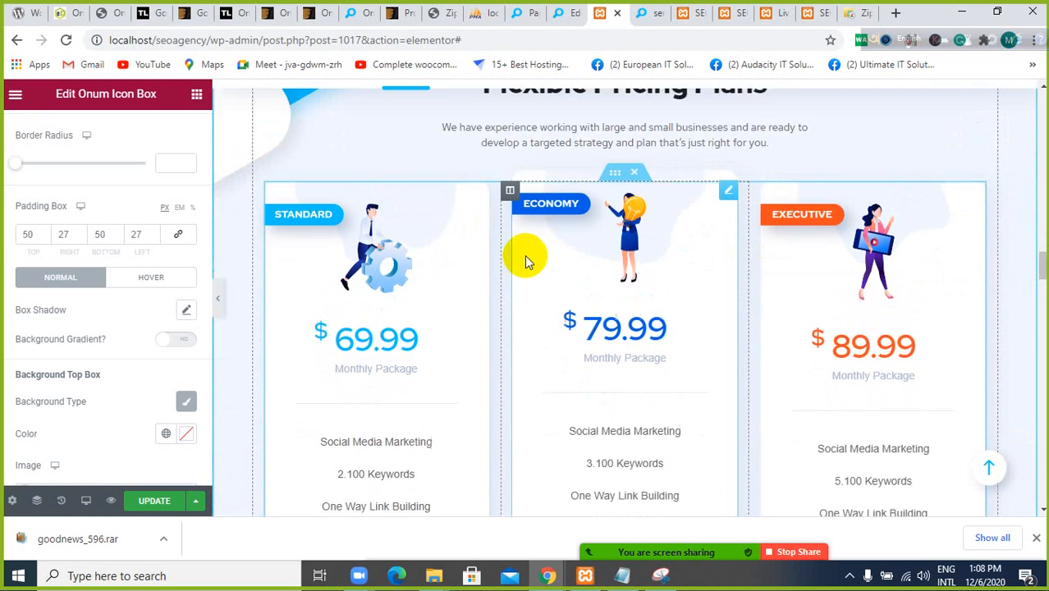
scroll(524, 258, up, 4)
scroll(491, 325, down, 1)
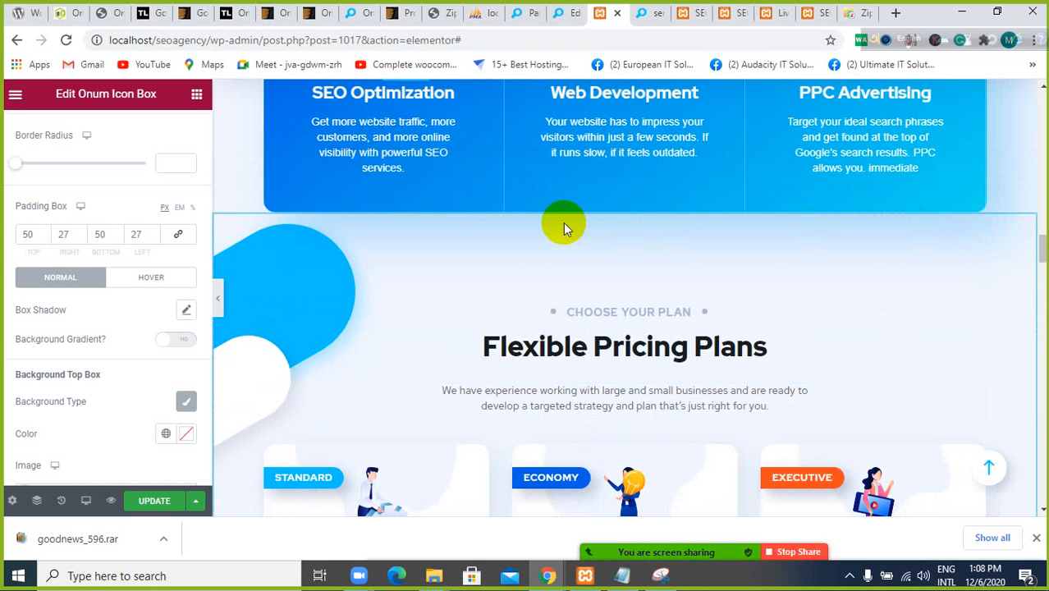
scroll(563, 223, down, 5)
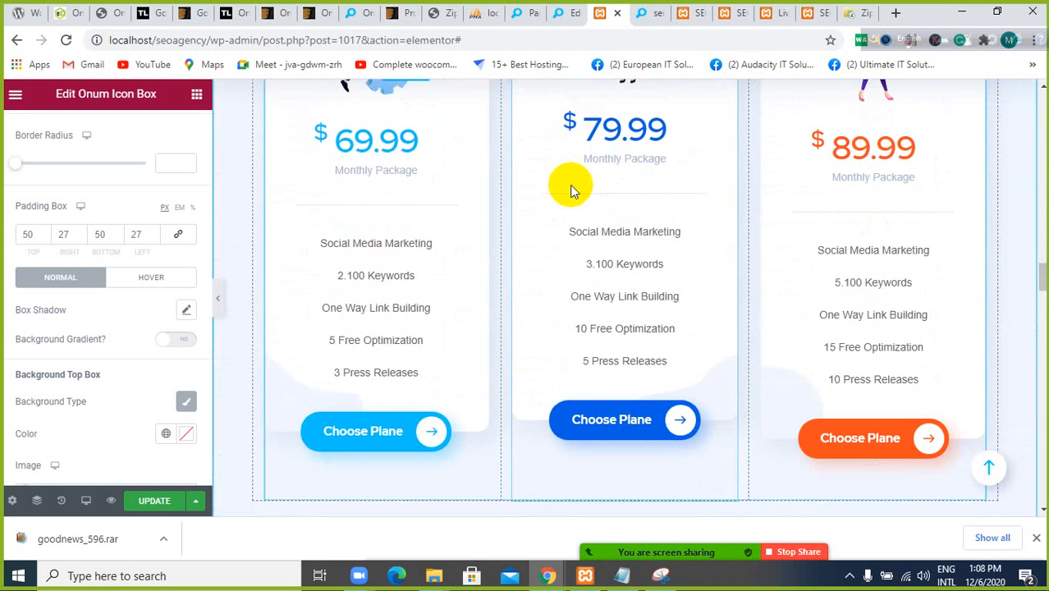
scroll(570, 188, down, 2)
scroll(569, 187, up, 4)
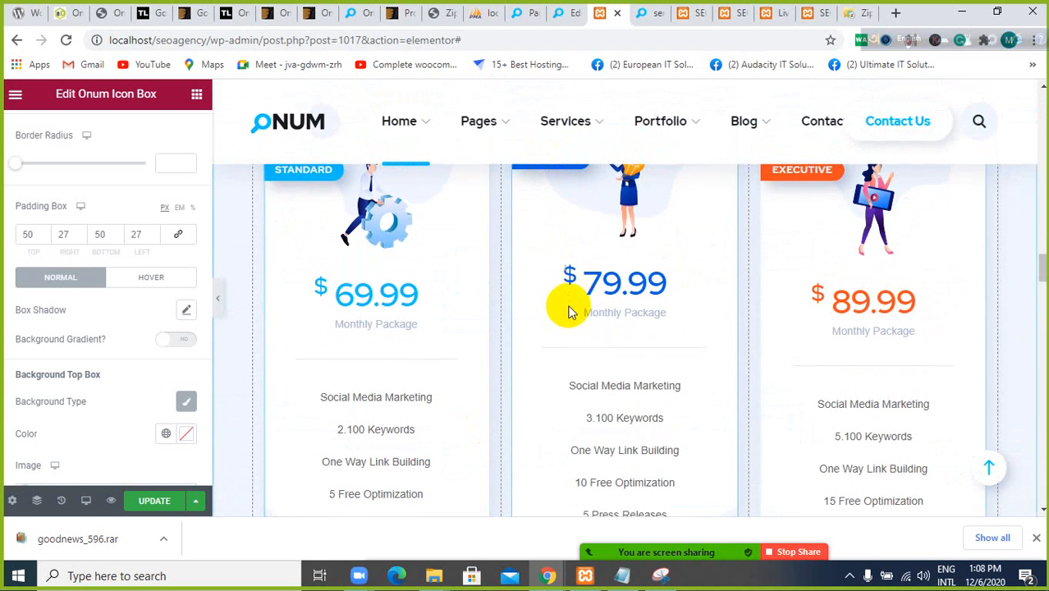
scroll(570, 312, up, 2)
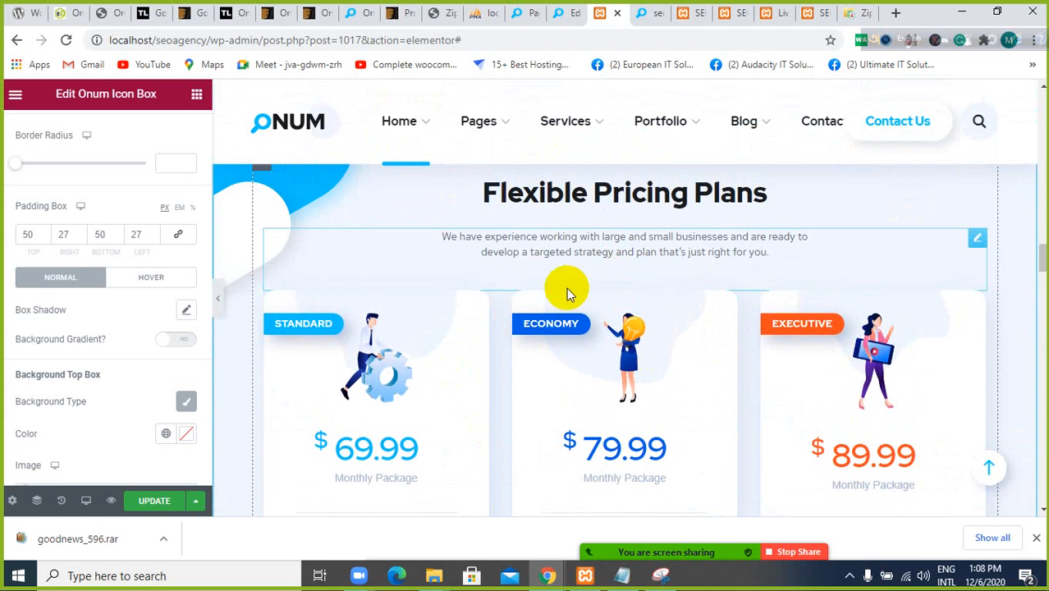
scroll(579, 247, up, 1)
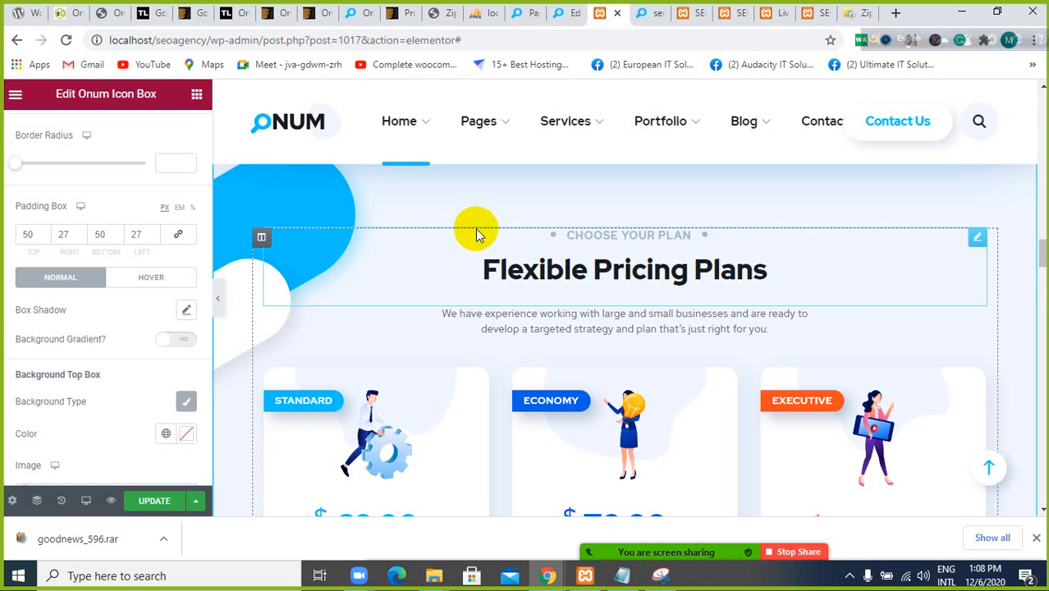
Examine the blue services grid, from Content Marketing to PPC Advertising, between the client logos and the pricing plans
scroll(480, 232, up, 1)
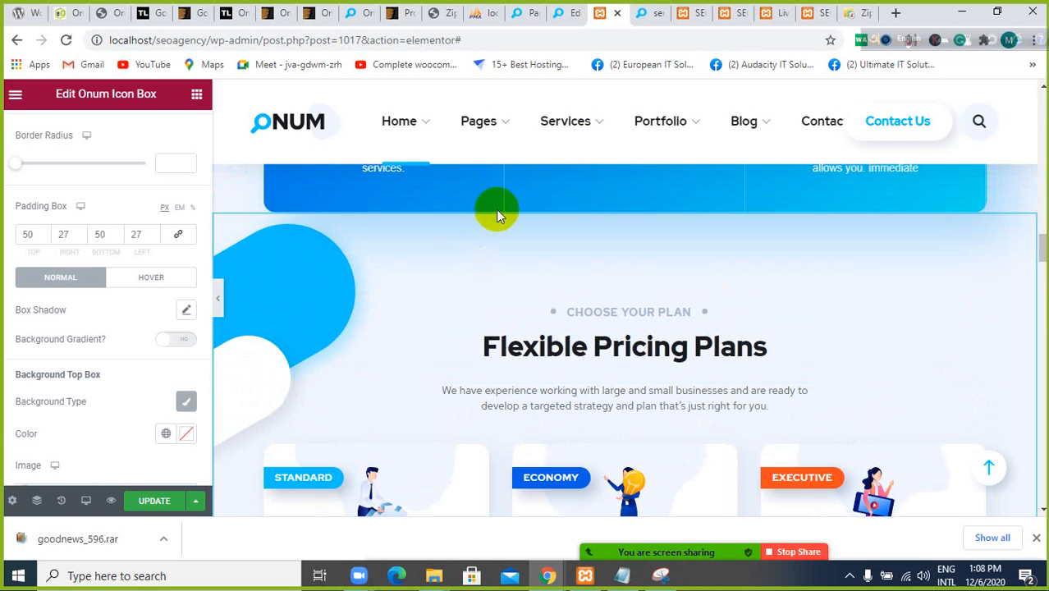
scroll(500, 216, up, 2)
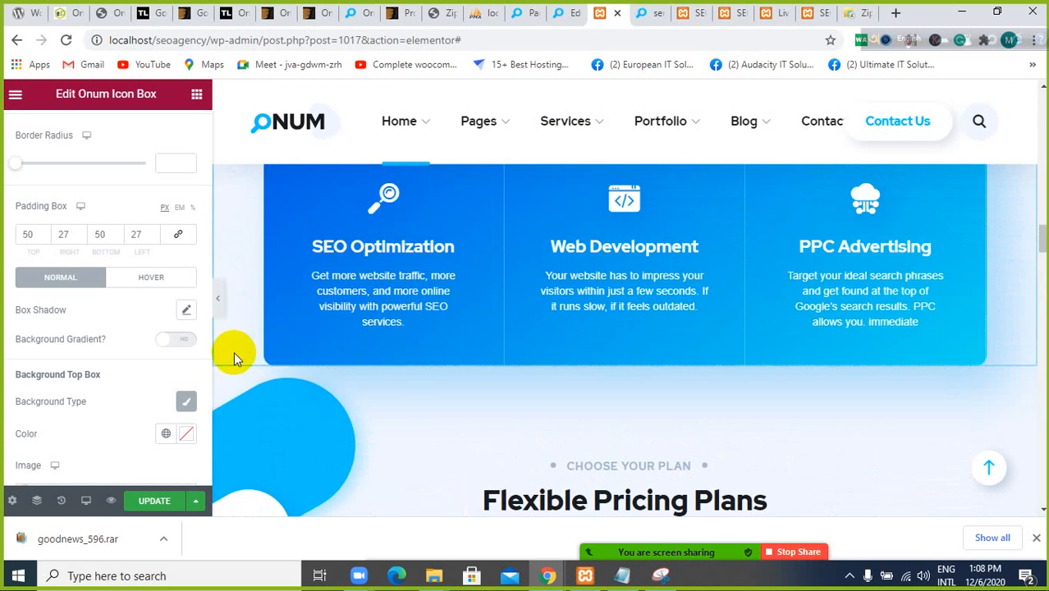
scroll(302, 341, up, 4)
scroll(302, 340, up, 1)
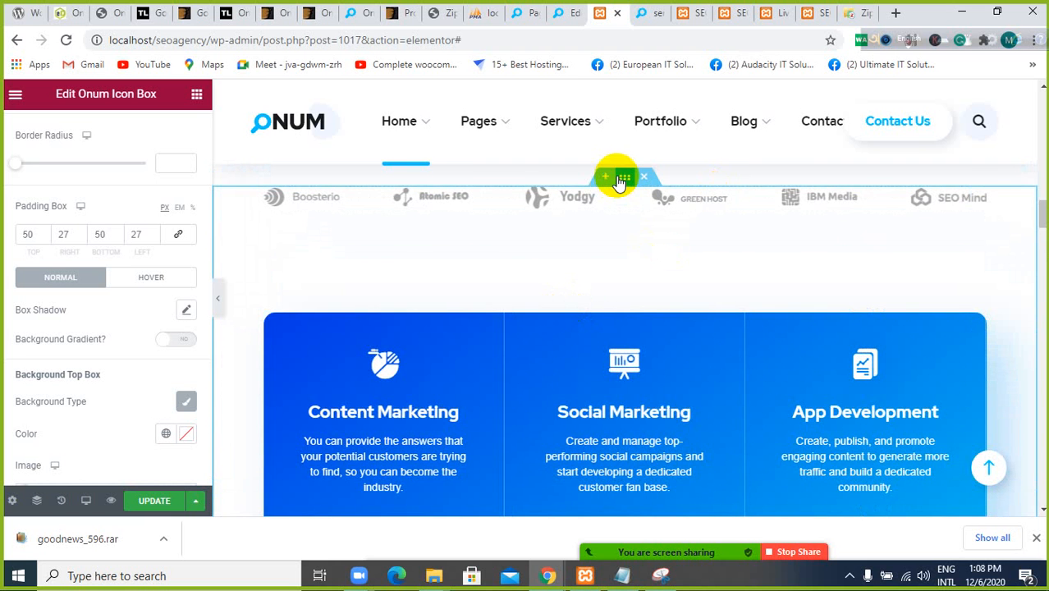
scroll(617, 179, down, 3)
scroll(617, 182, up, 1)
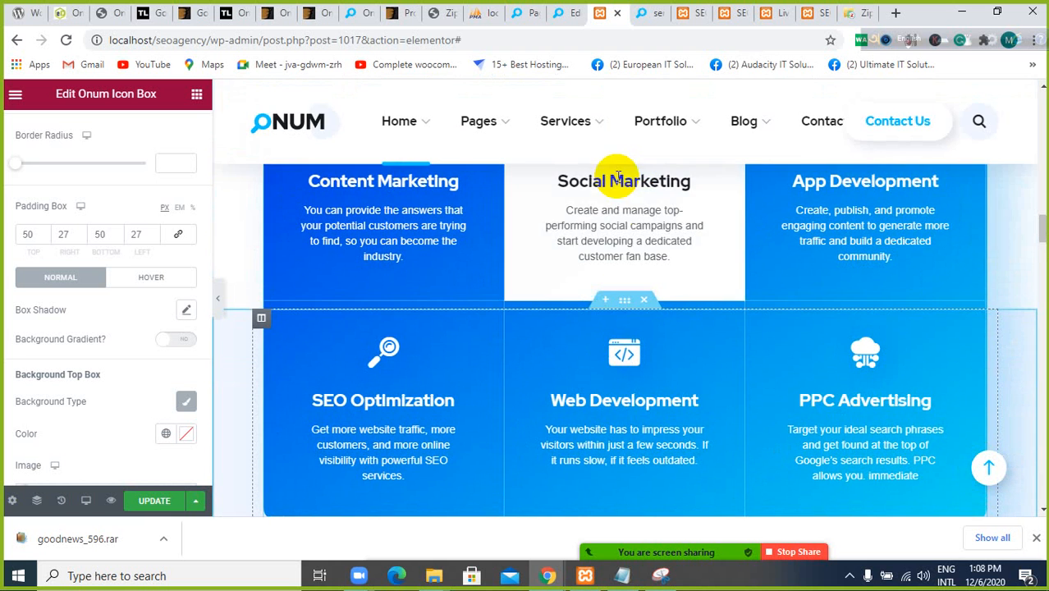
scroll(632, 306, down, 2)
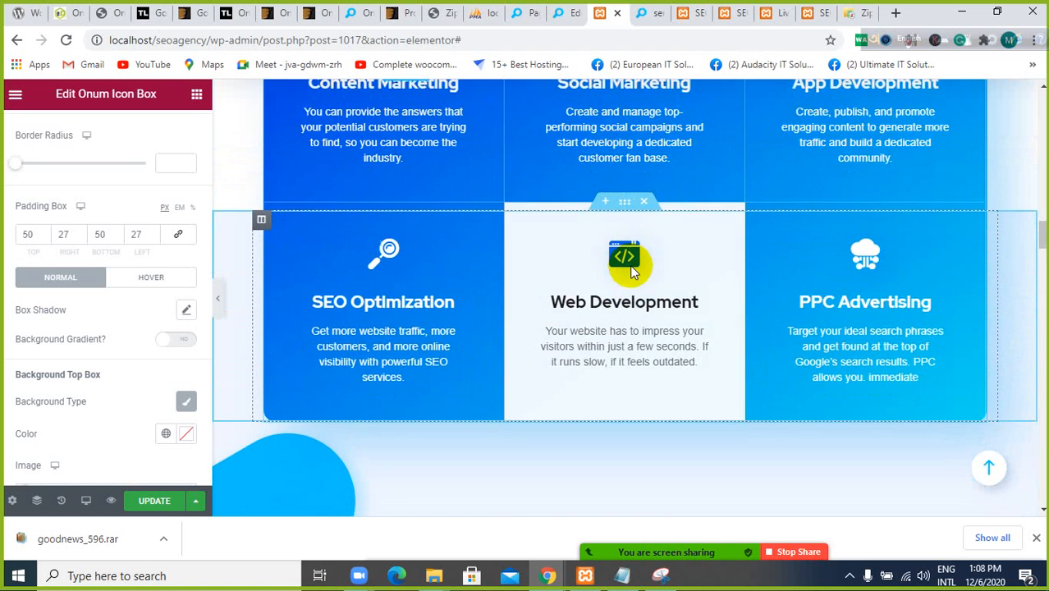
scroll(608, 164, down, 1)
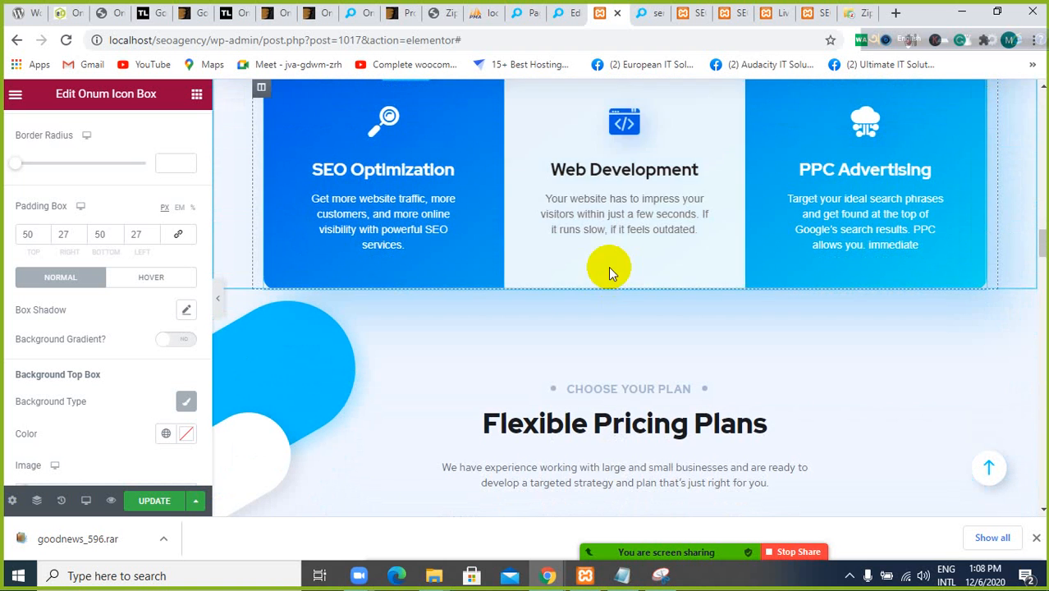
scroll(613, 283, down, 5)
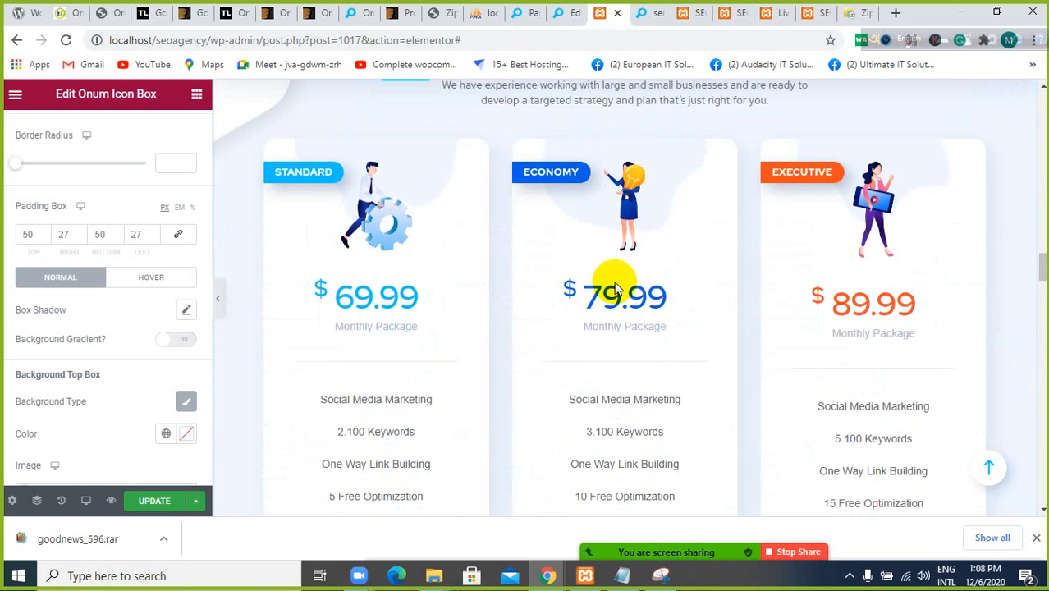
Examine the red counter section, the pricing cards above it and the Why Choose Us accordion and team photos below
scroll(614, 296, down, 5)
scroll(613, 299, down, 4)
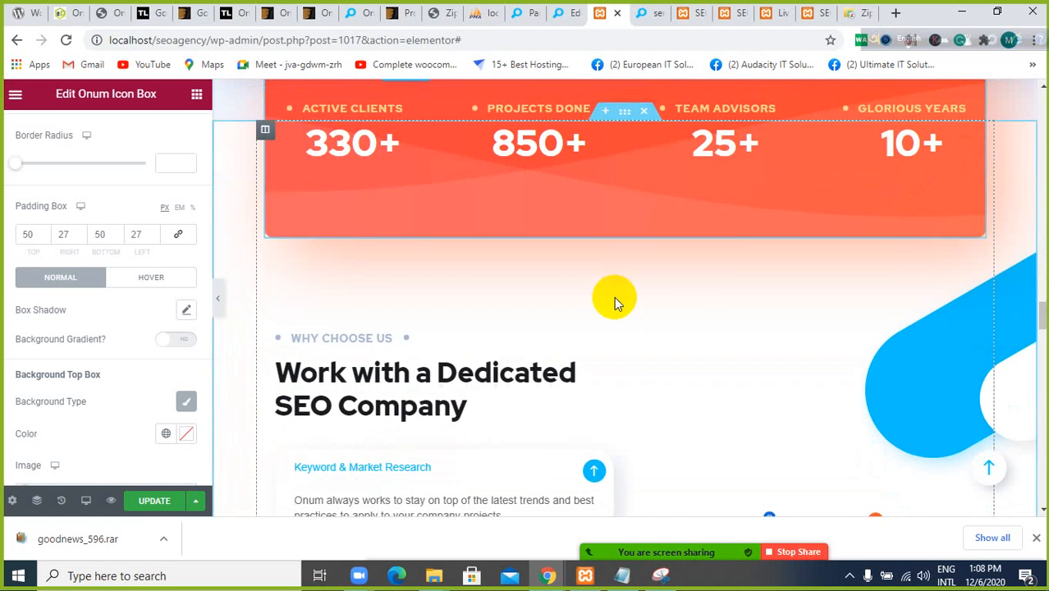
scroll(614, 297, up, 1)
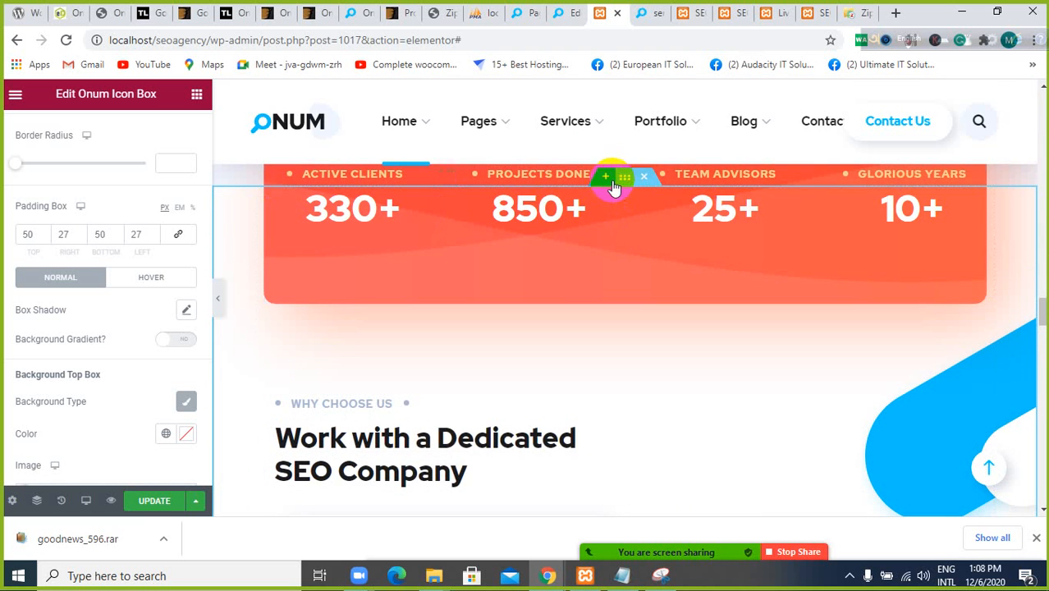
scroll(623, 190, up, 5)
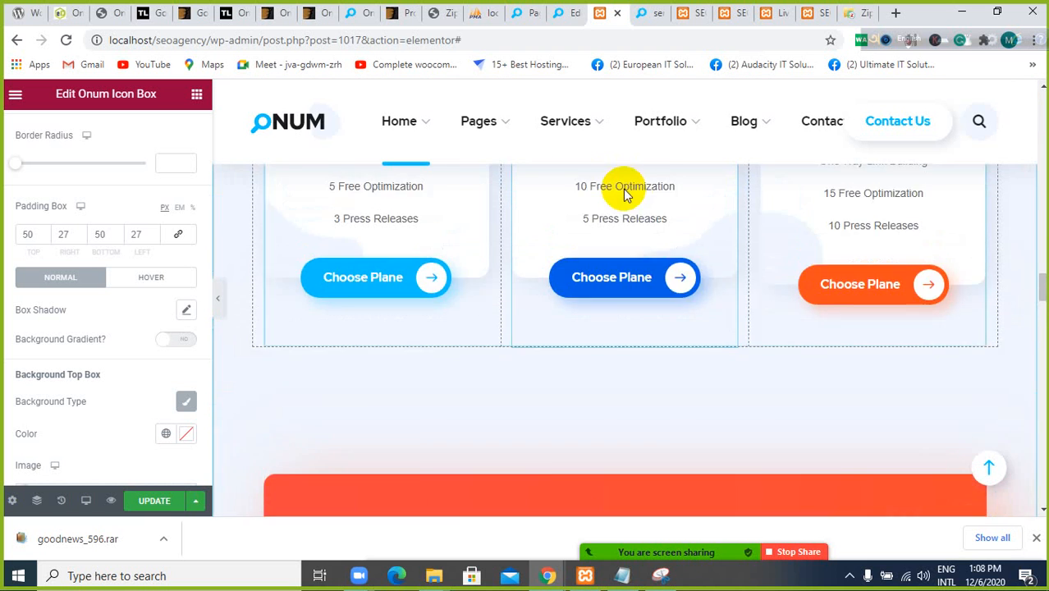
scroll(591, 202, up, 2)
scroll(542, 304, down, 7)
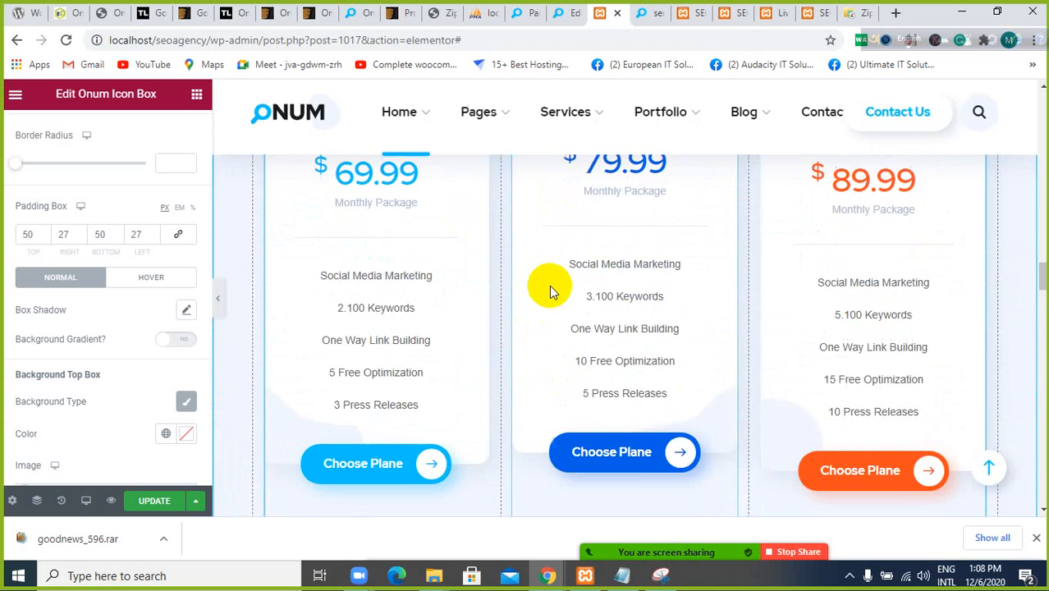
scroll(549, 288, down, 8)
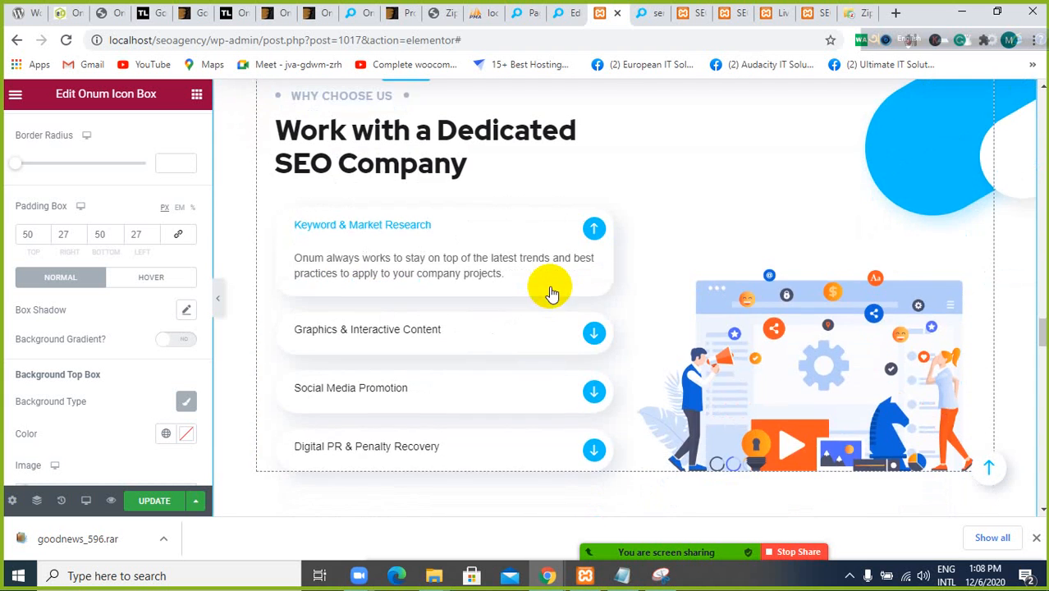
scroll(535, 300, down, 2)
scroll(566, 246, up, 4)
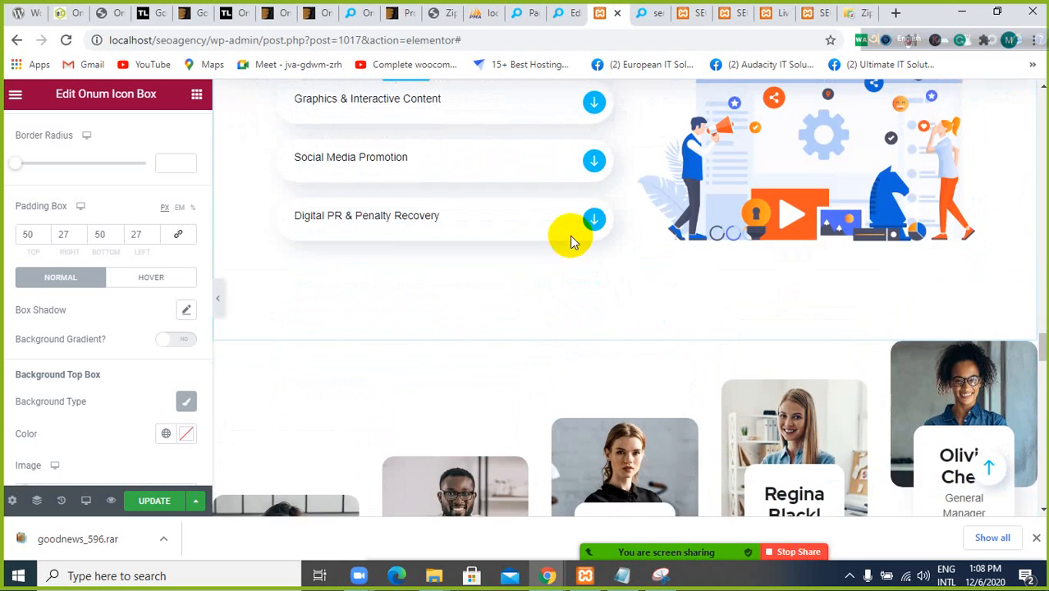
scroll(587, 190, up, 4)
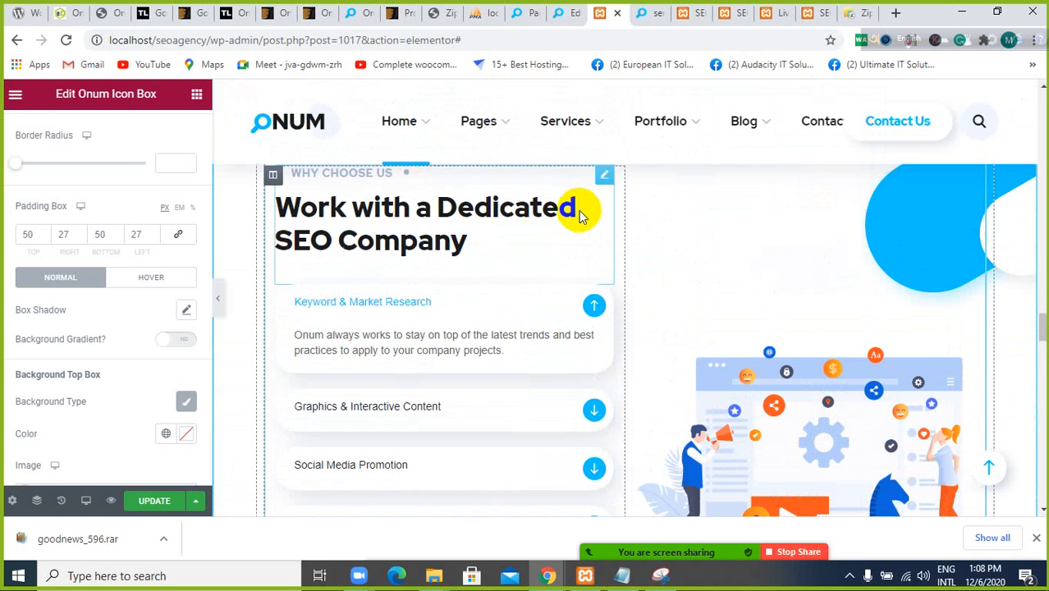
scroll(554, 230, up, 1)
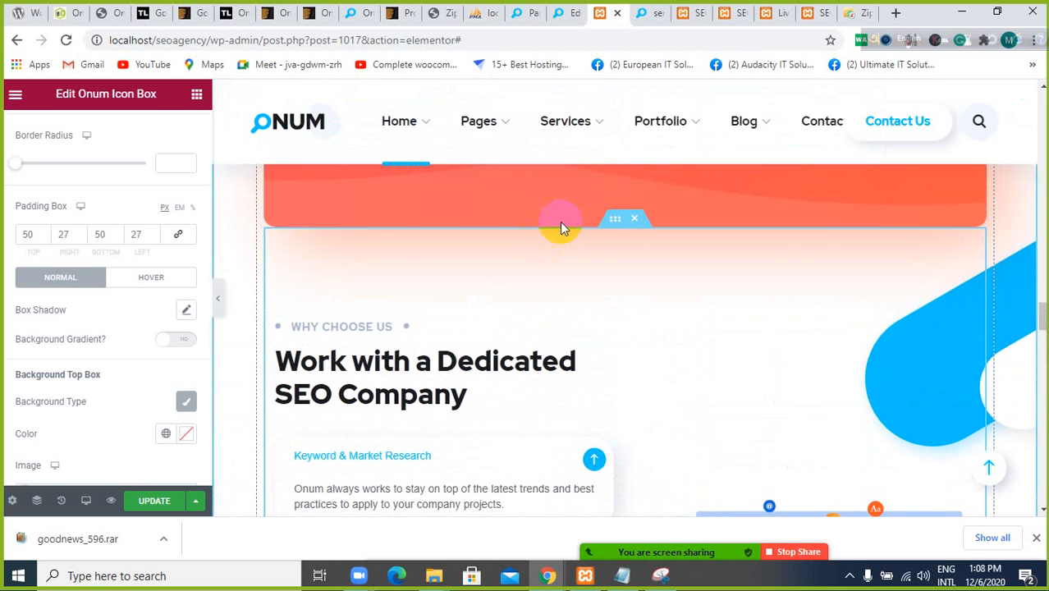
Save the Why Choose Us inner section to the Elementor library as a template named "faq", then close the library
right_click(612, 219)
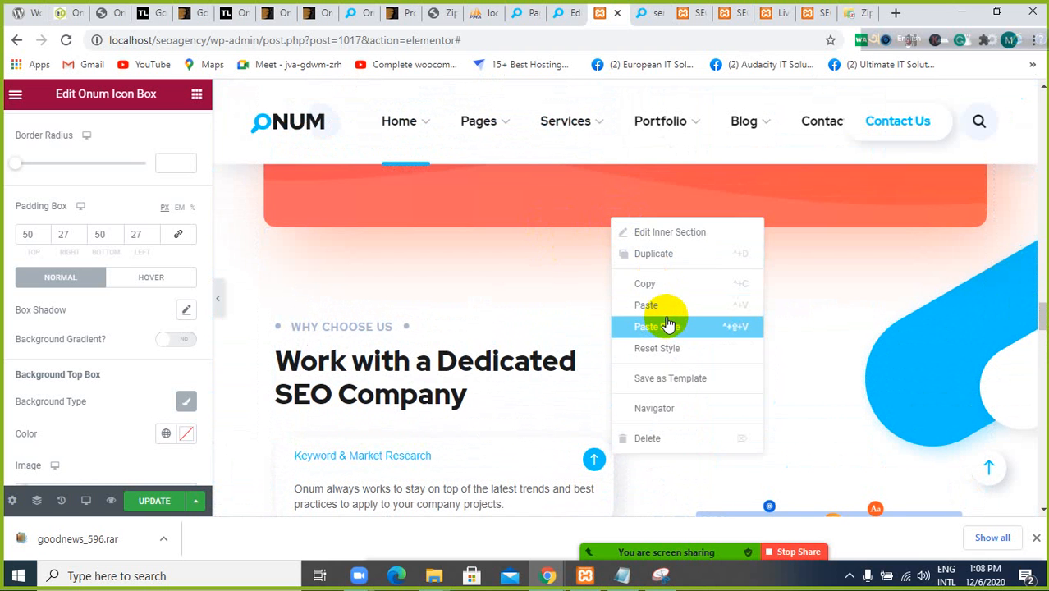
click(671, 379)
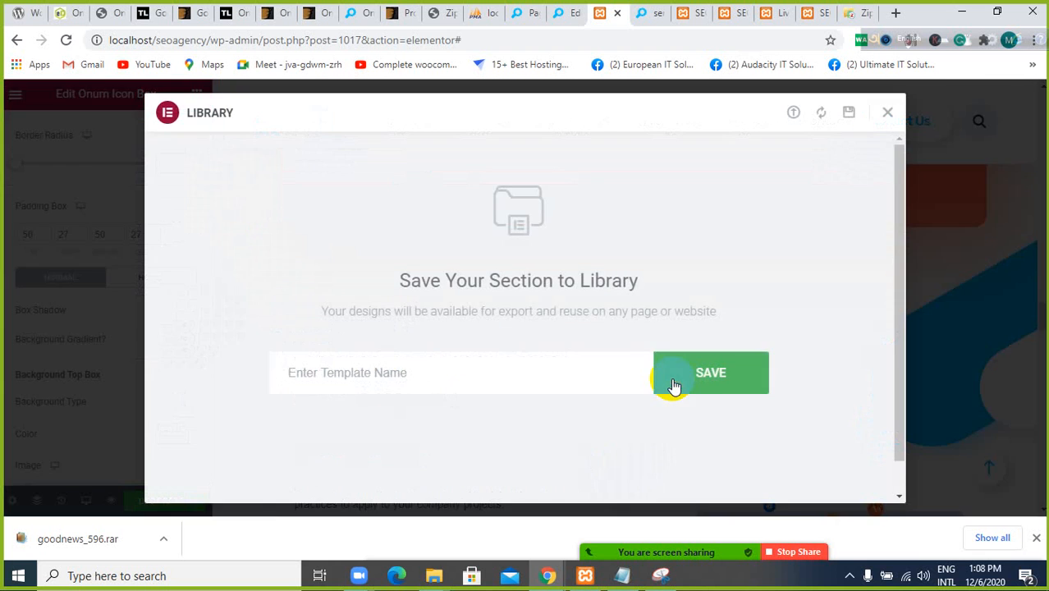
click(457, 370)
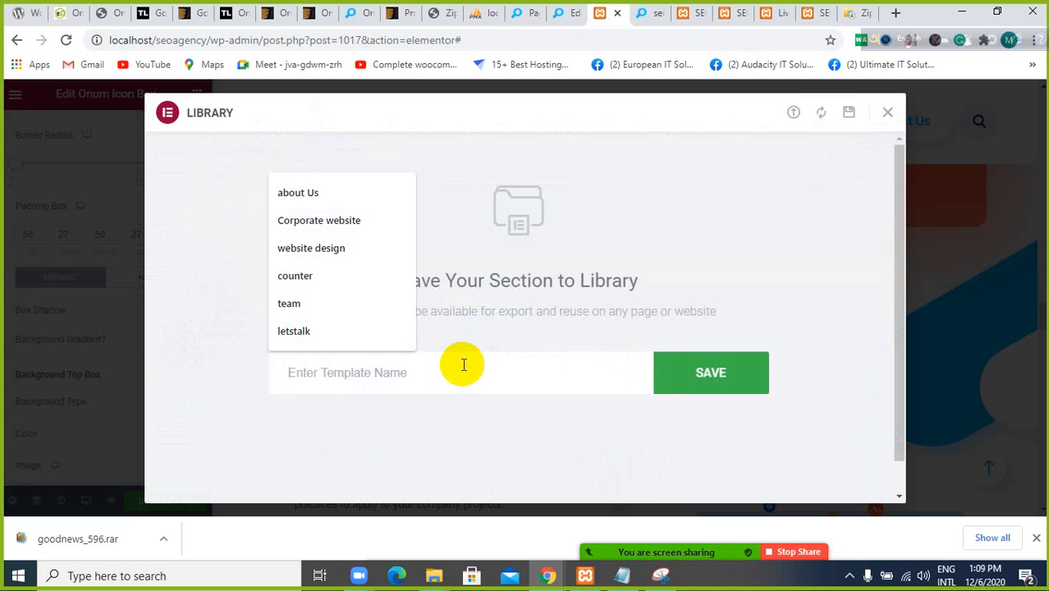
text(faq)
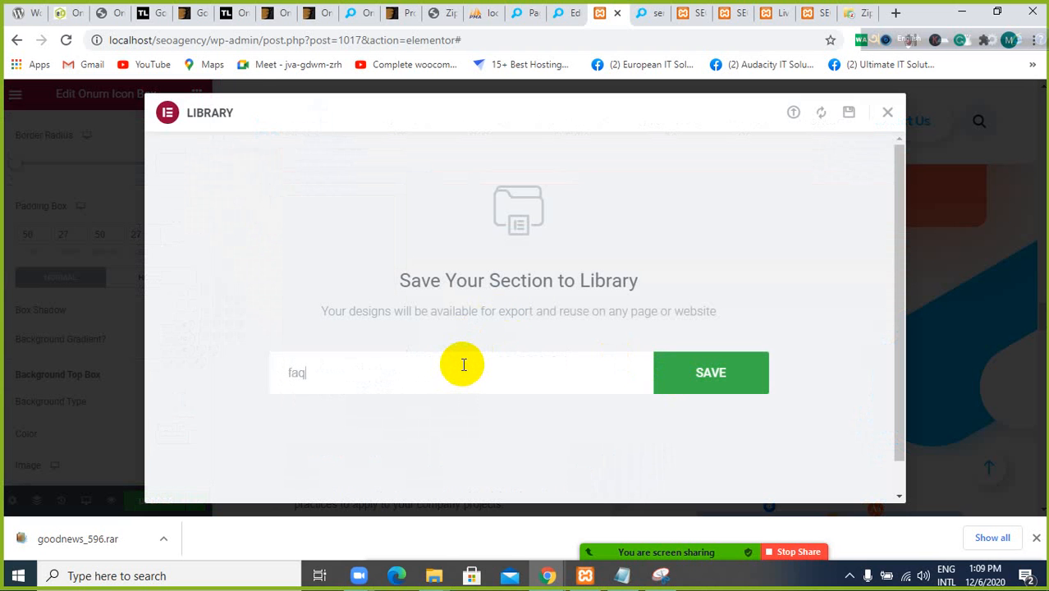
click(706, 375)
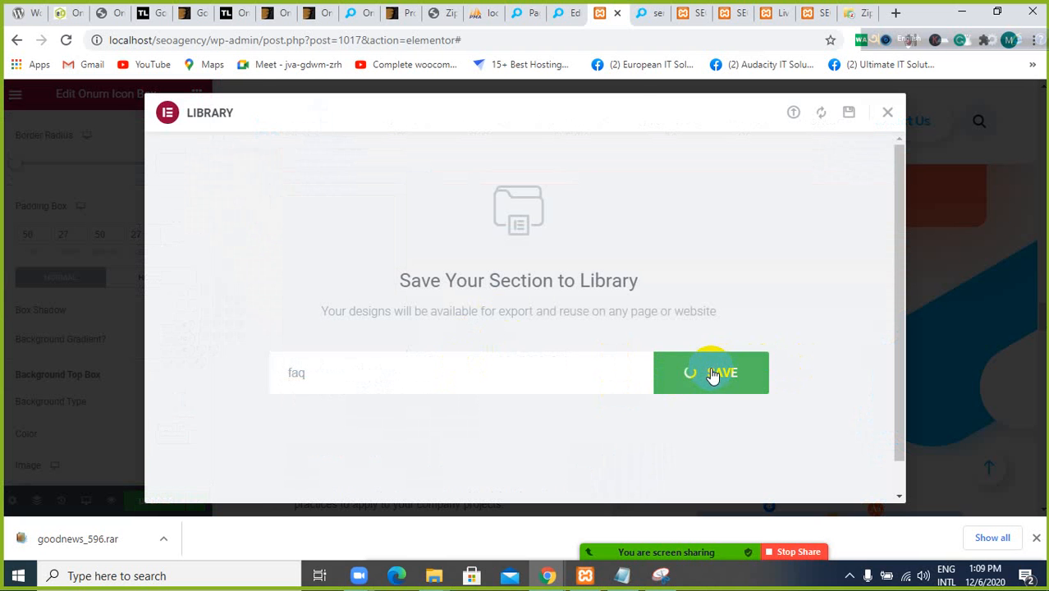
click(887, 114)
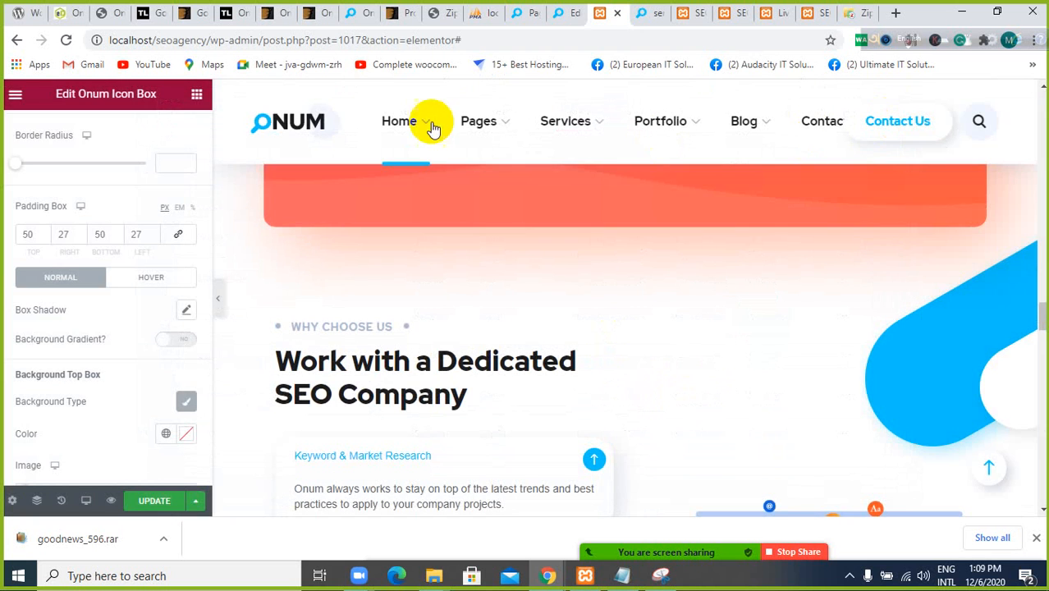
Create a new WordPress page titled "test" from the site's admin area
click(562, 15)
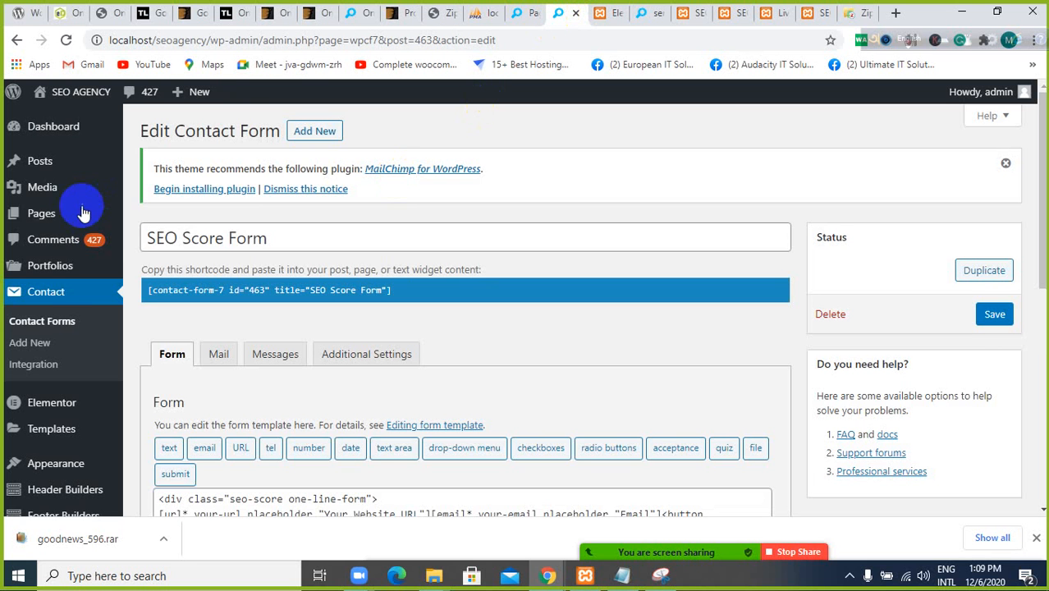
mouse_move(59, 212)
click(156, 215)
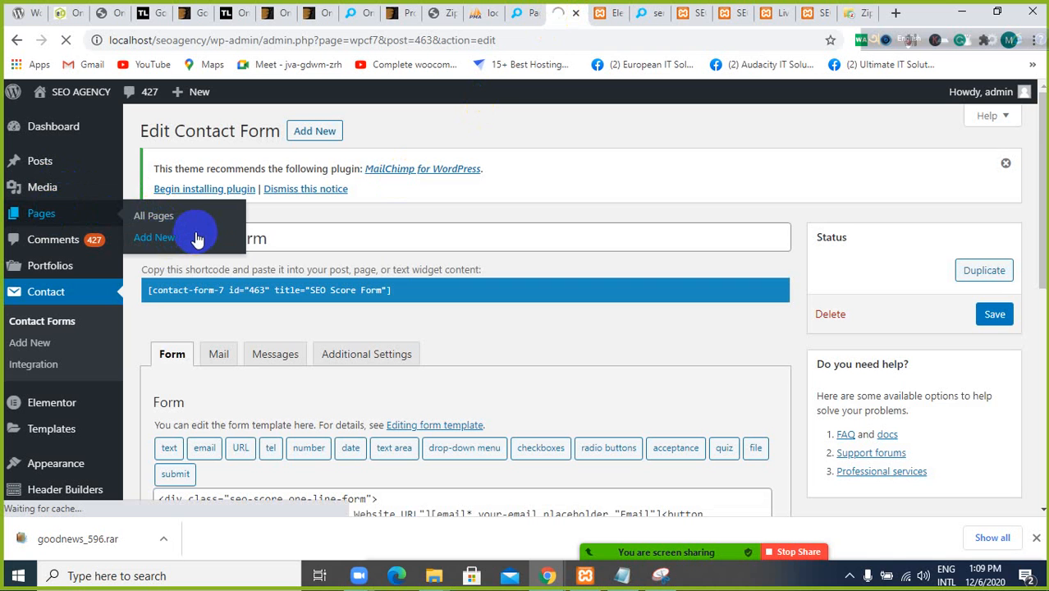
click(197, 238)
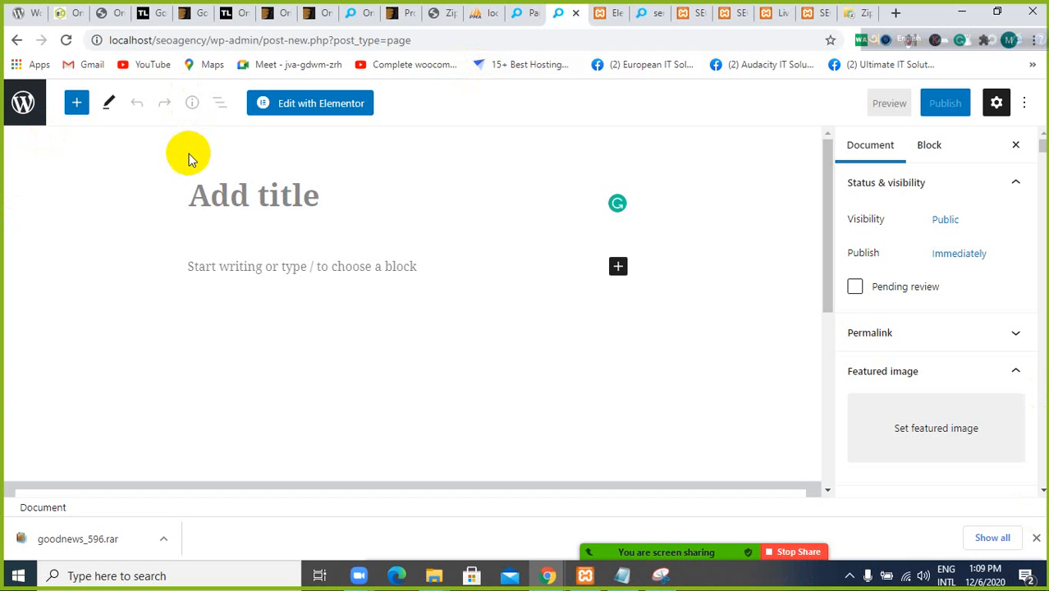
text(tes)
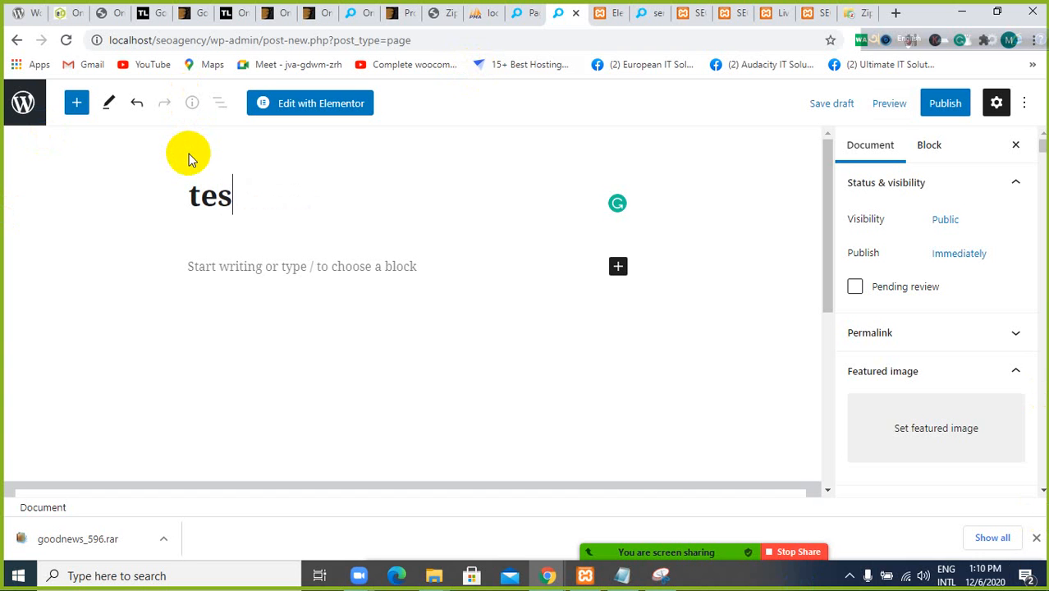
text(t)
Assign the Elementor Canvas template to the test page and publish it
scroll(920, 400, down, 4)
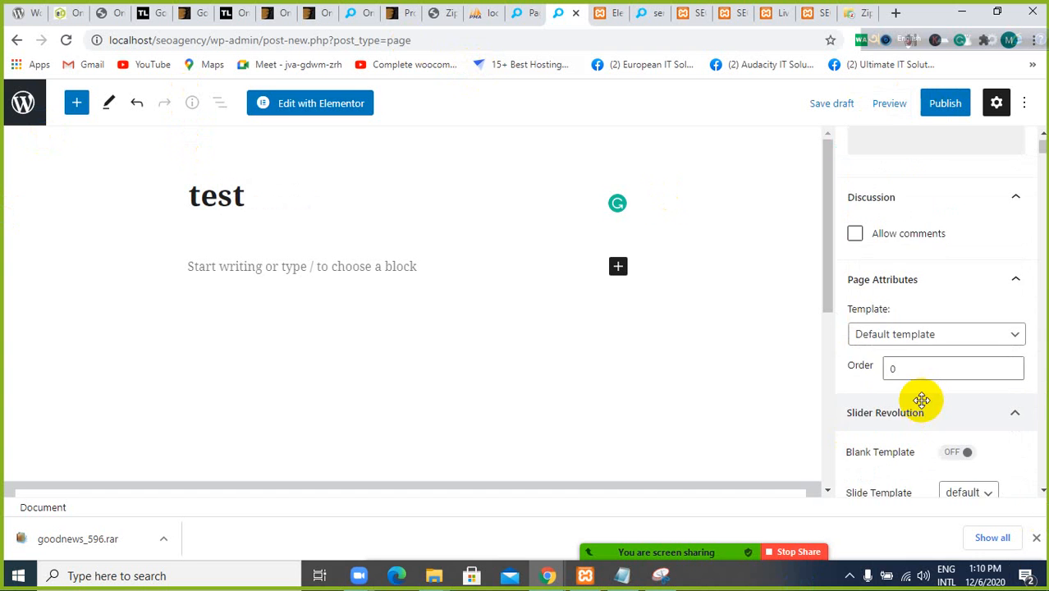
click(922, 336)
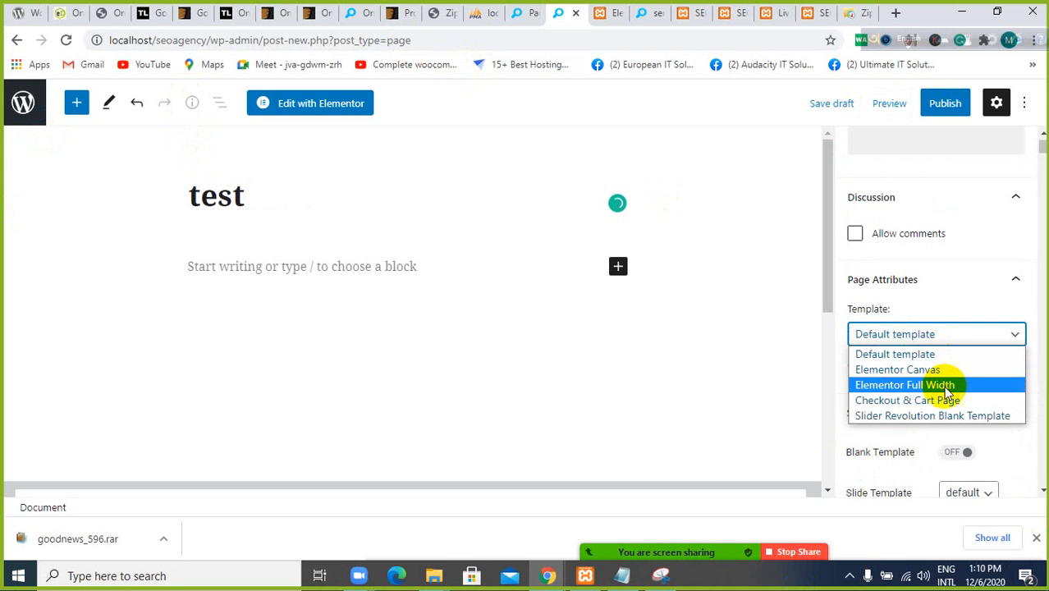
click(941, 373)
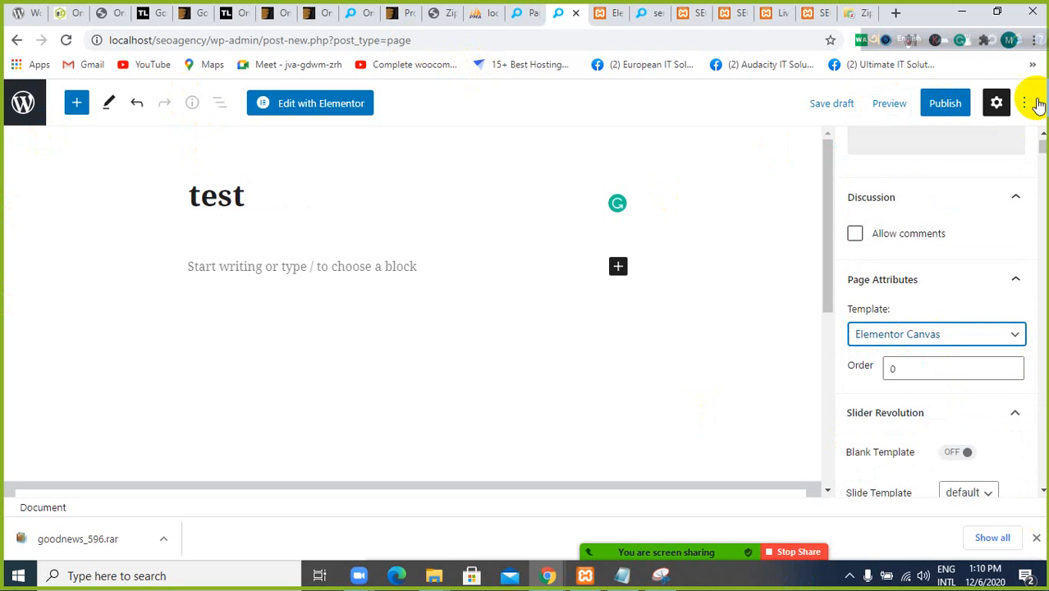
click(954, 108)
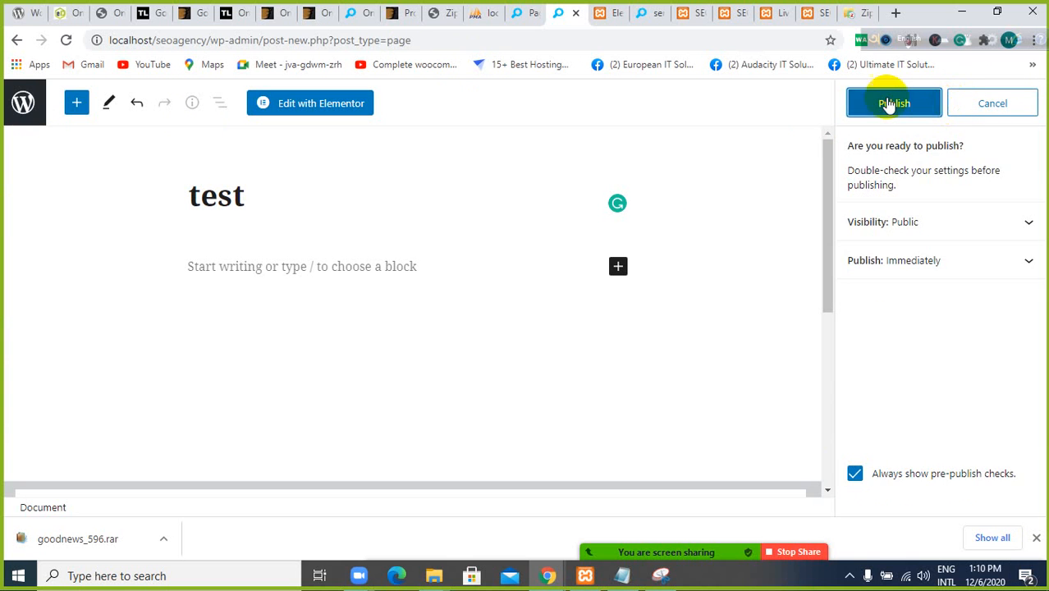
click(892, 102)
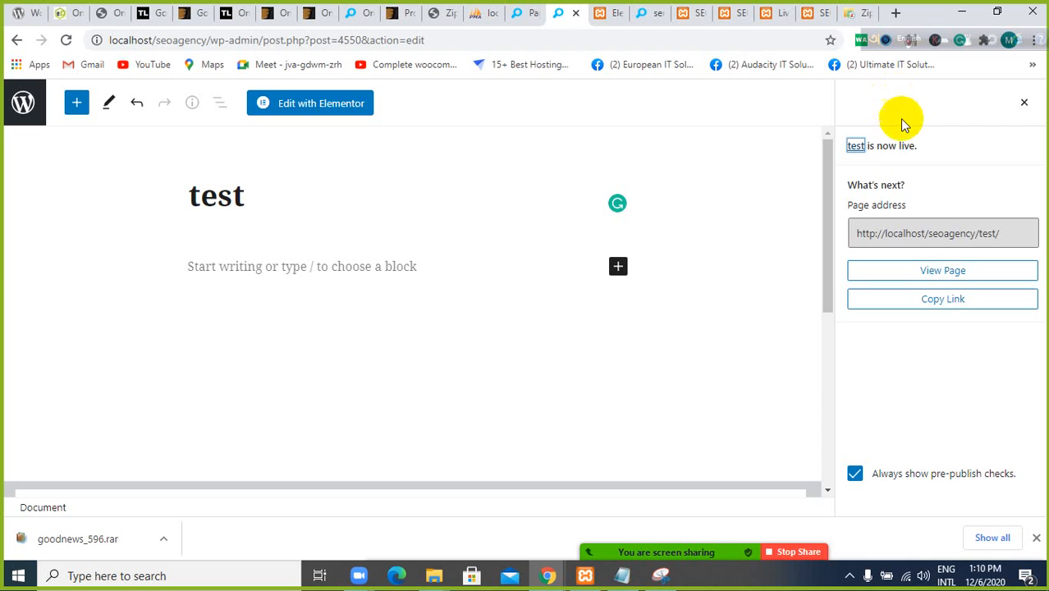
Open the published test page in a new browser tab, check its layout and return to the page editor
right_click(947, 275)
click(949, 281)
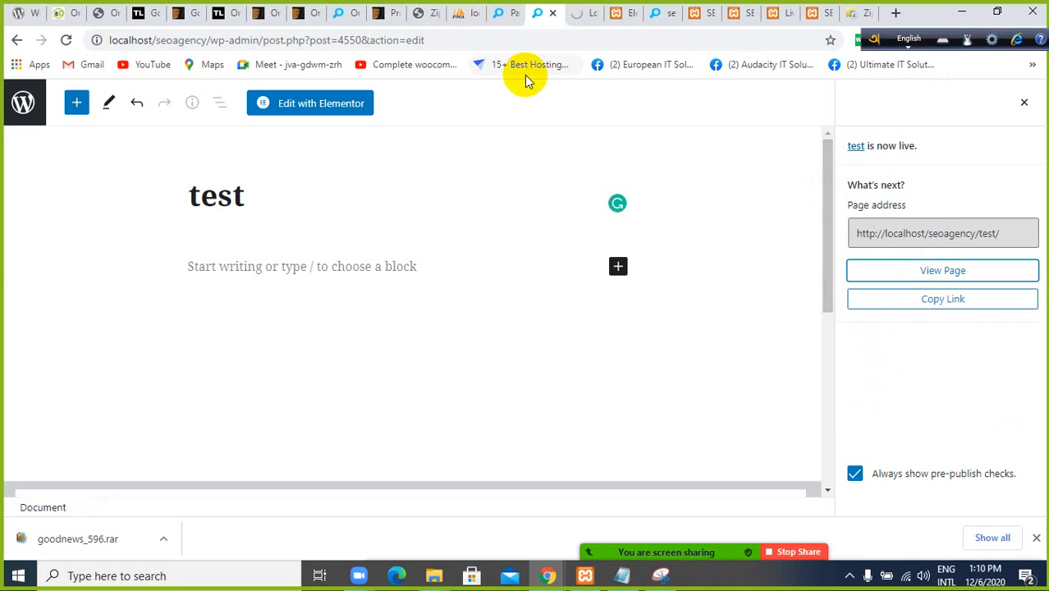
click(582, 12)
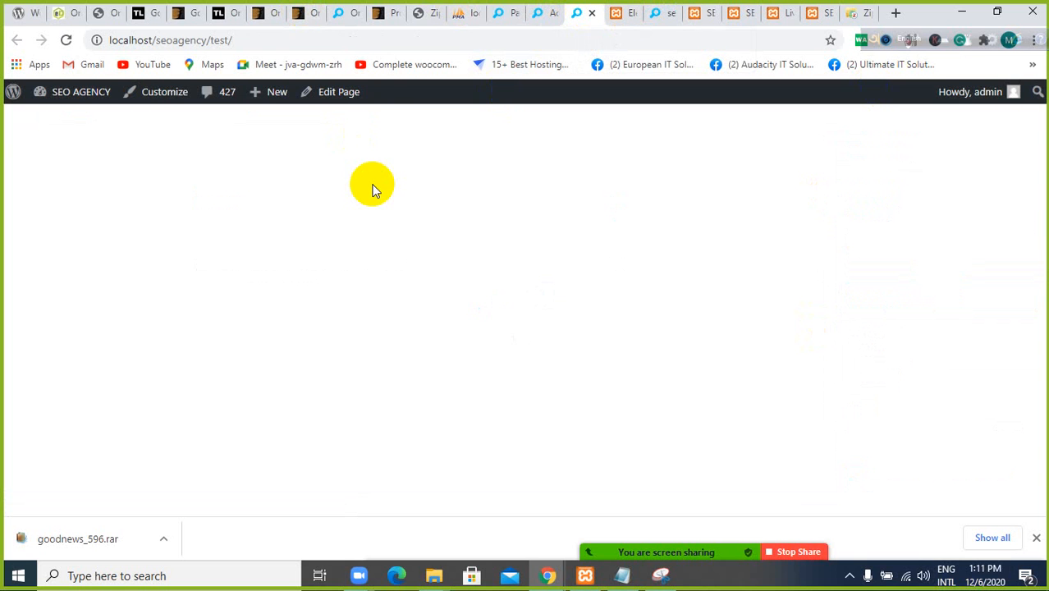
click(538, 10)
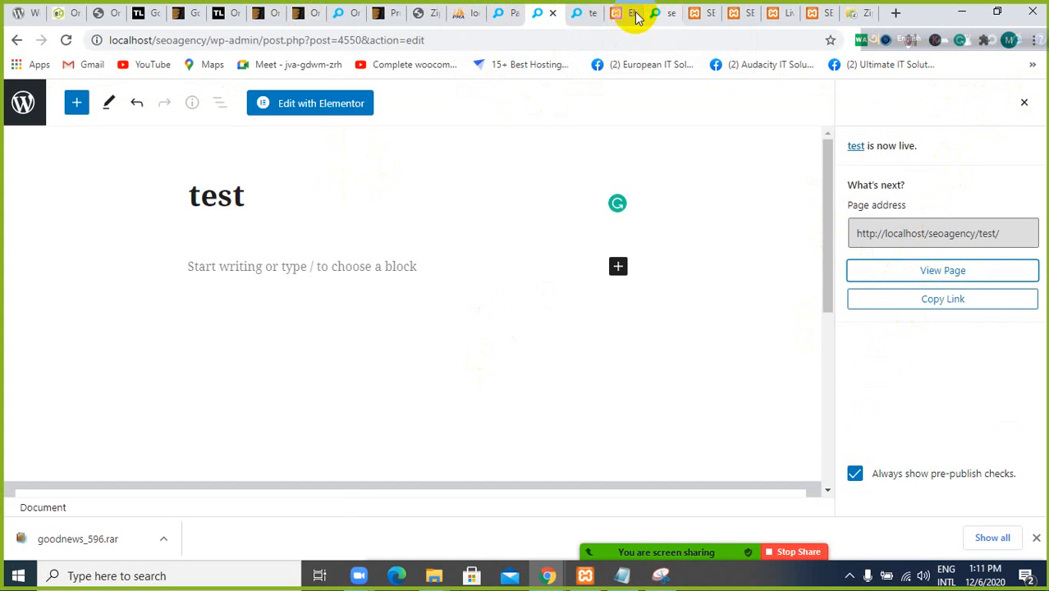
click(577, 13)
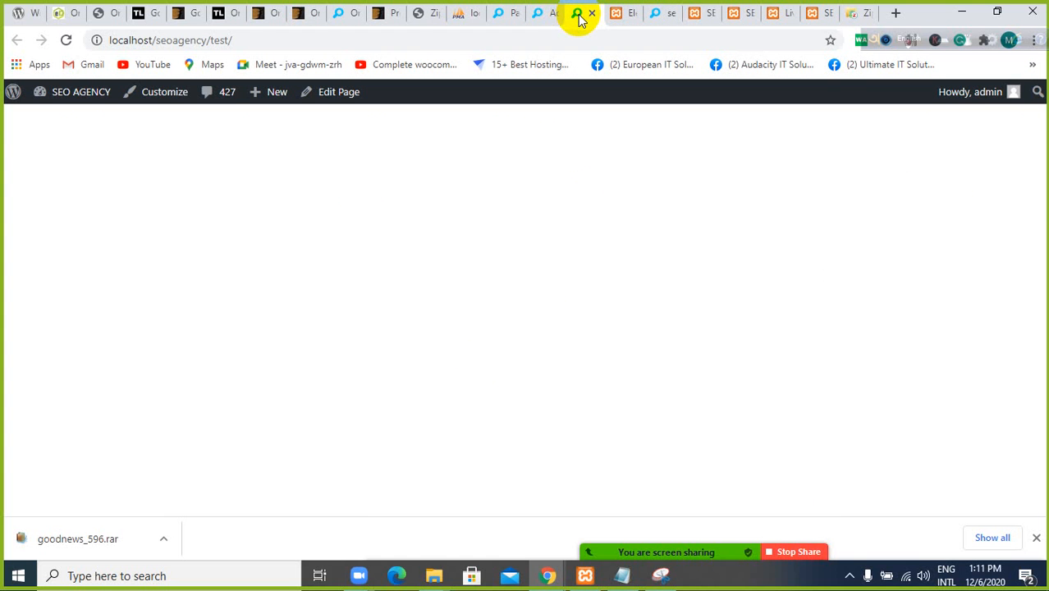
click(538, 12)
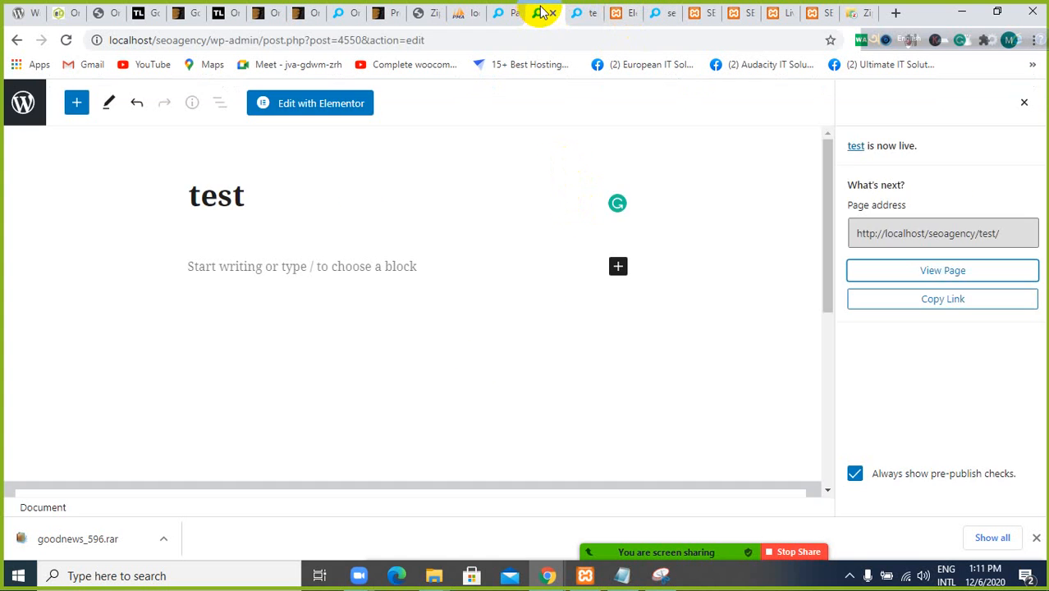
Change the test page's template to Default template and update the page
click(1025, 105)
scroll(919, 233, down, 1)
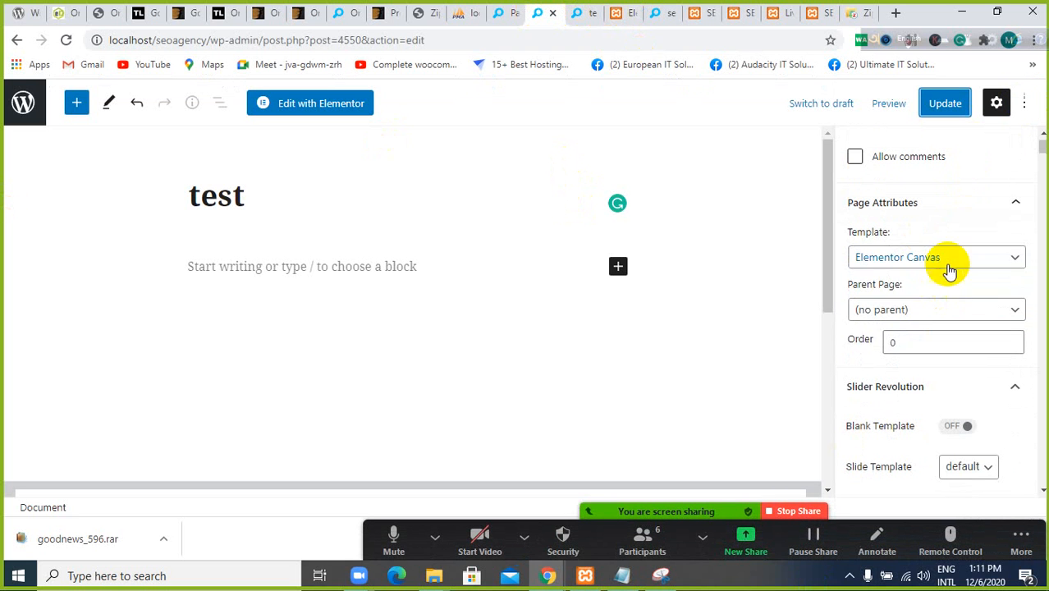
click(948, 258)
click(944, 277)
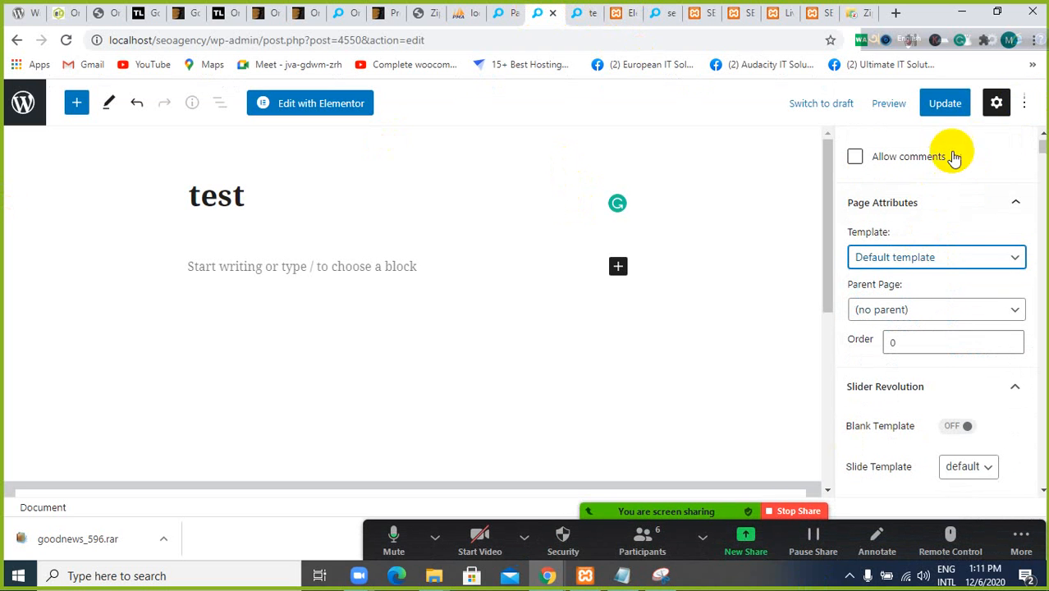
click(952, 108)
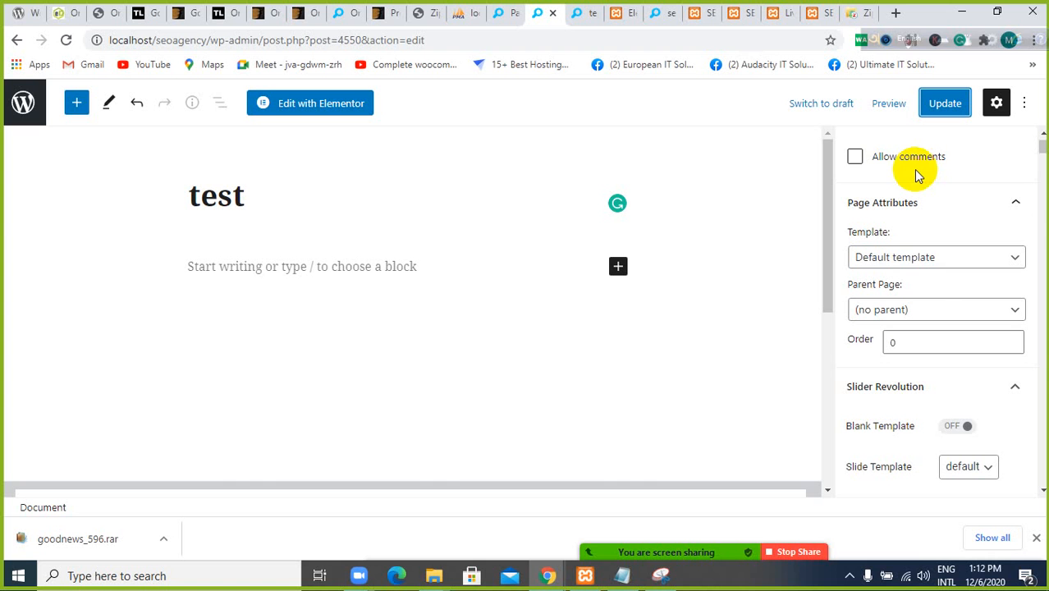
scroll(920, 165, up, 5)
click(938, 102)
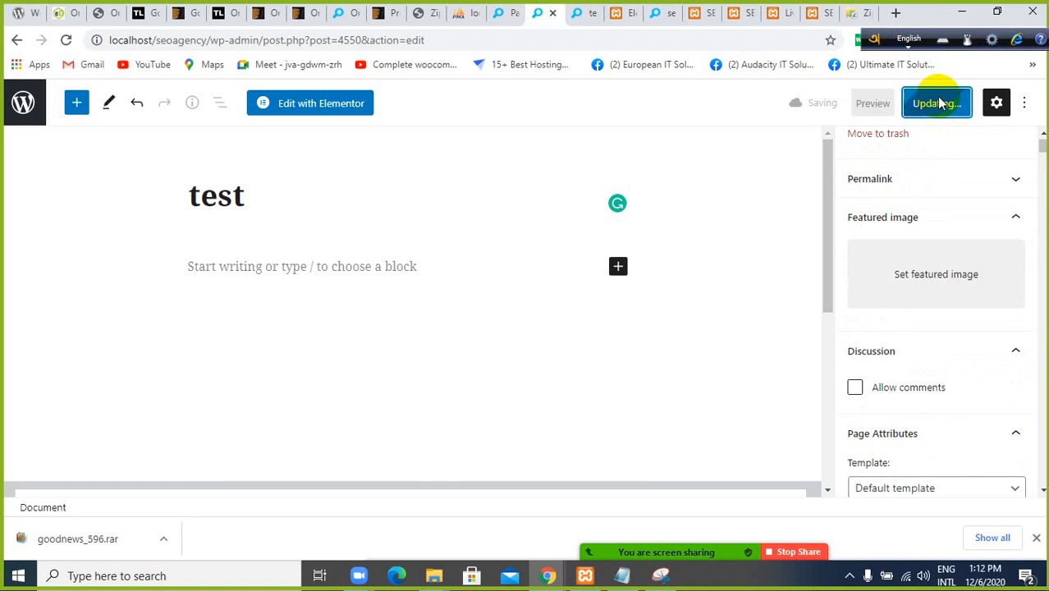
scroll(888, 215, up, 1)
scroll(878, 204, down, 4)
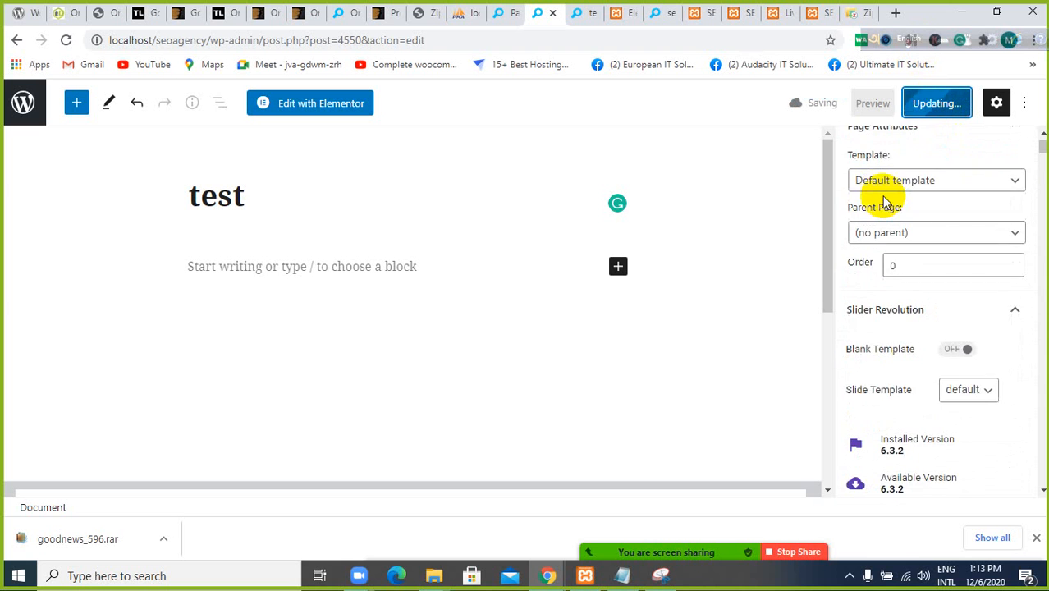
scroll(883, 197, down, 6)
scroll(883, 197, up, 7)
scroll(883, 197, down, 6)
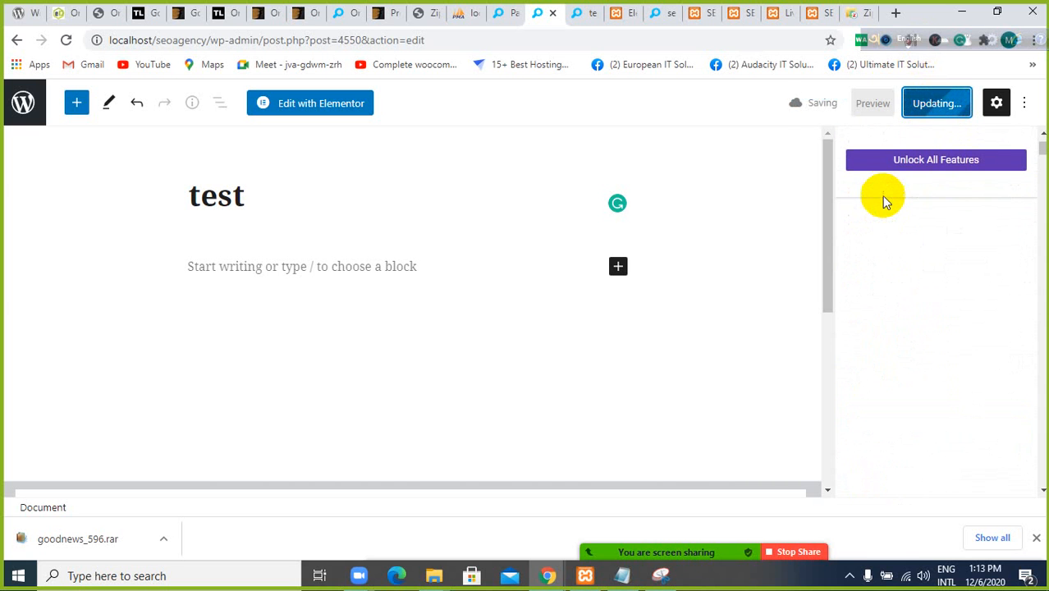
scroll(884, 197, up, 3)
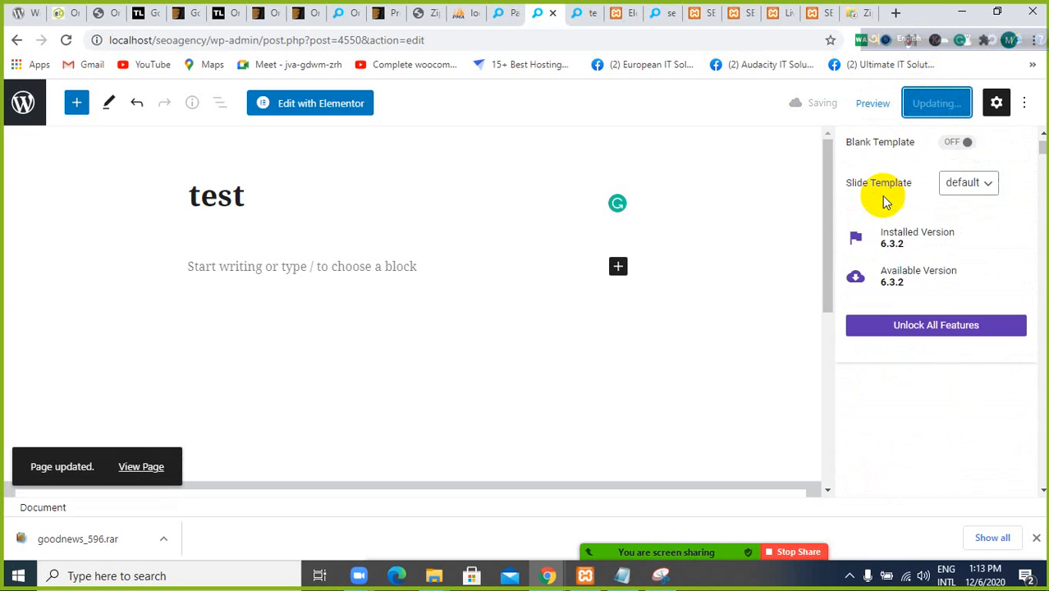
scroll(883, 201, up, 8)
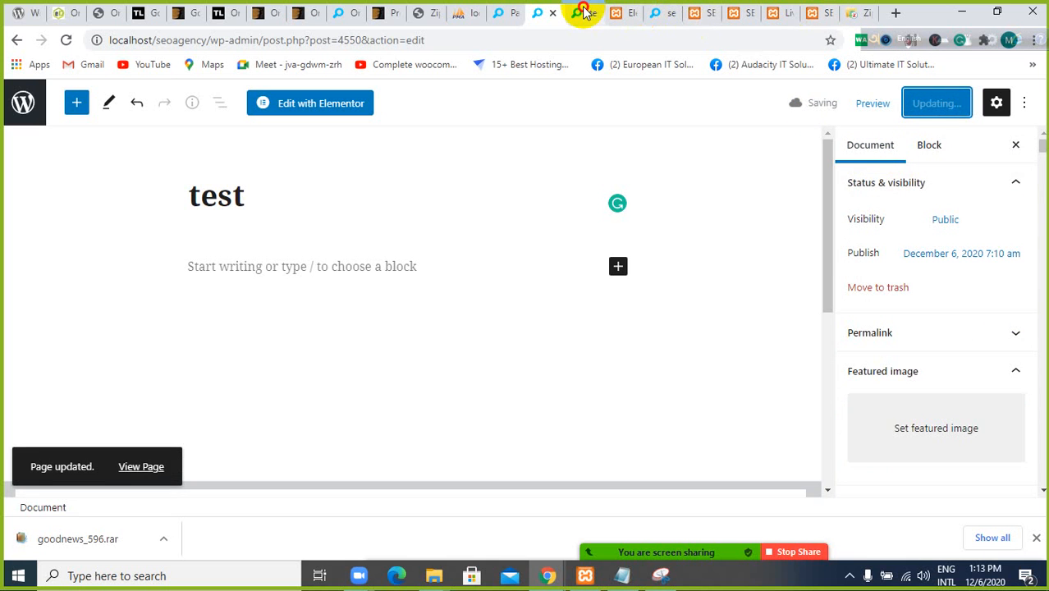
Reload the live test page and check its layout from the header down to the footer
click(582, 12)
click(69, 41)
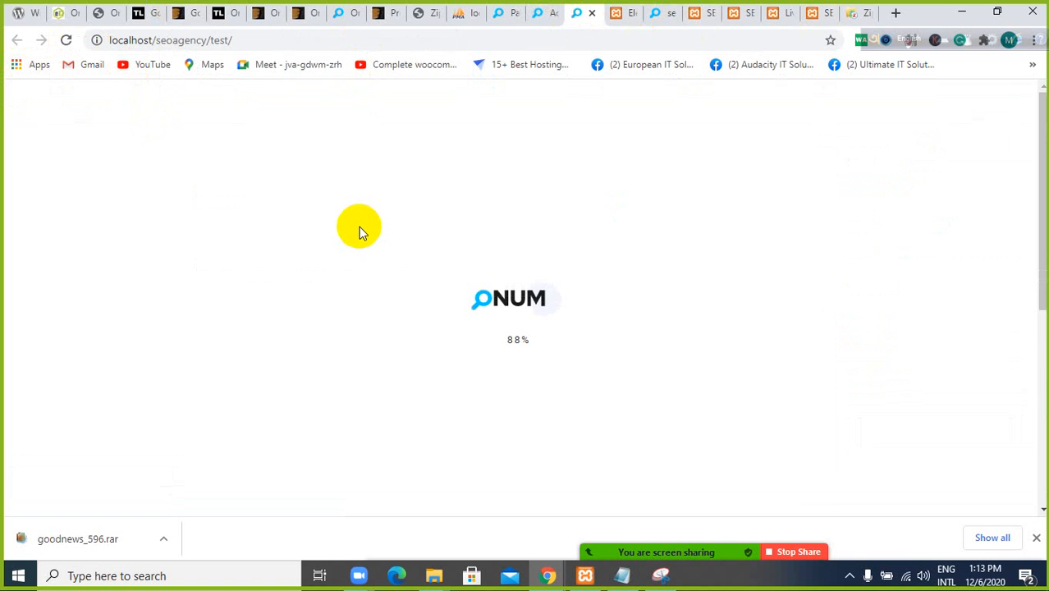
scroll(632, 311, down, 10)
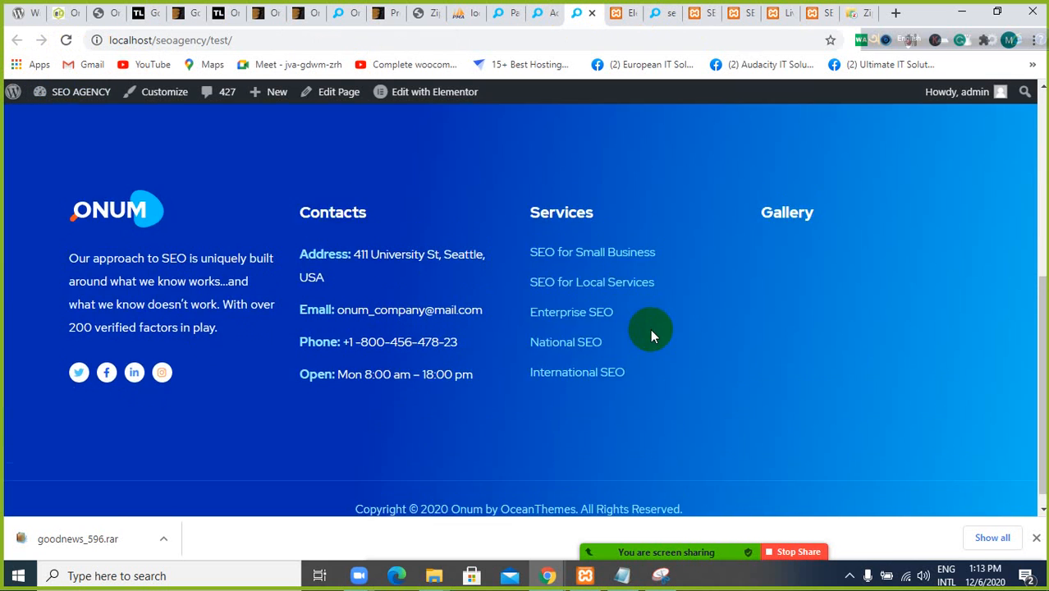
scroll(649, 328, up, 10)
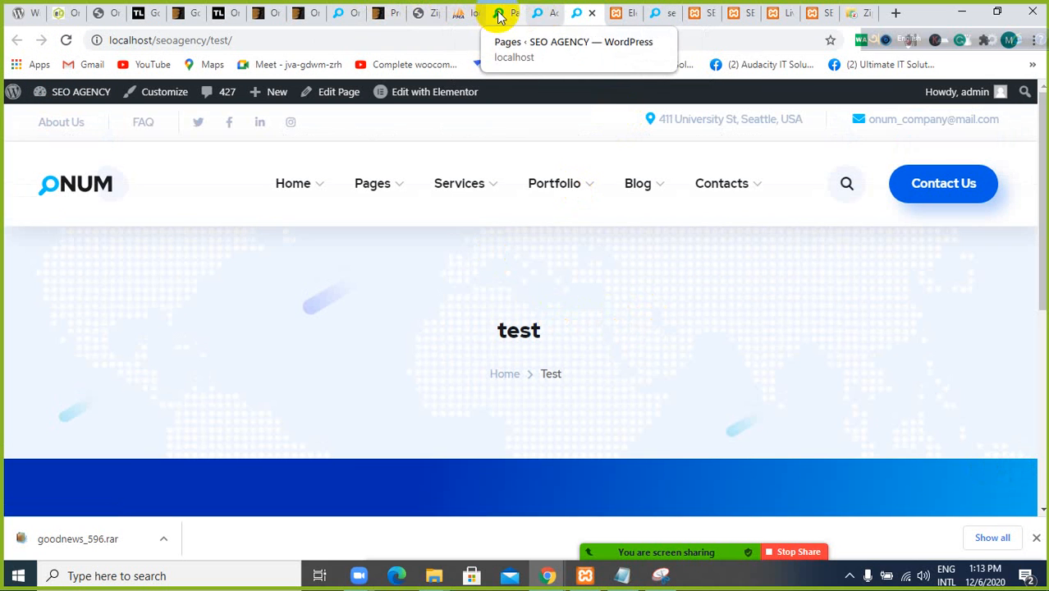
Open the test page for editing in Elementor and add a single-column section below the title banner
click(544, 14)
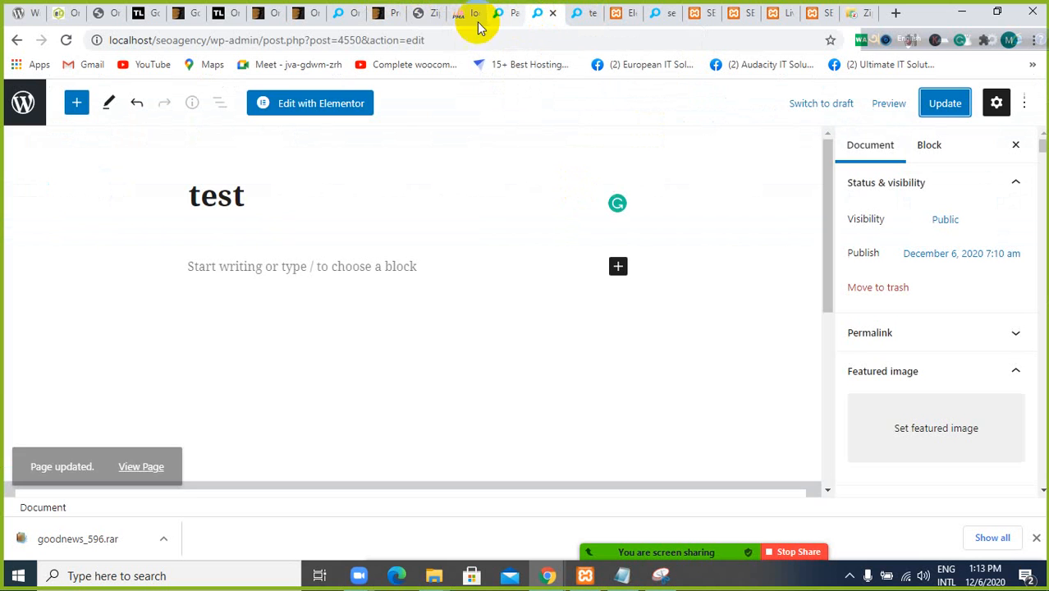
click(312, 109)
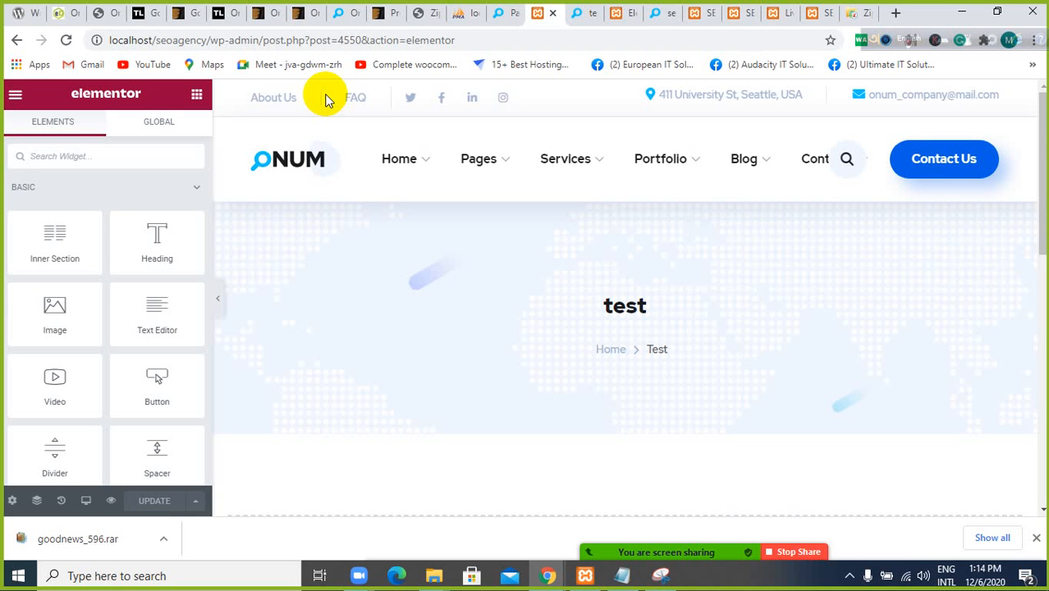
scroll(460, 279, down, 2)
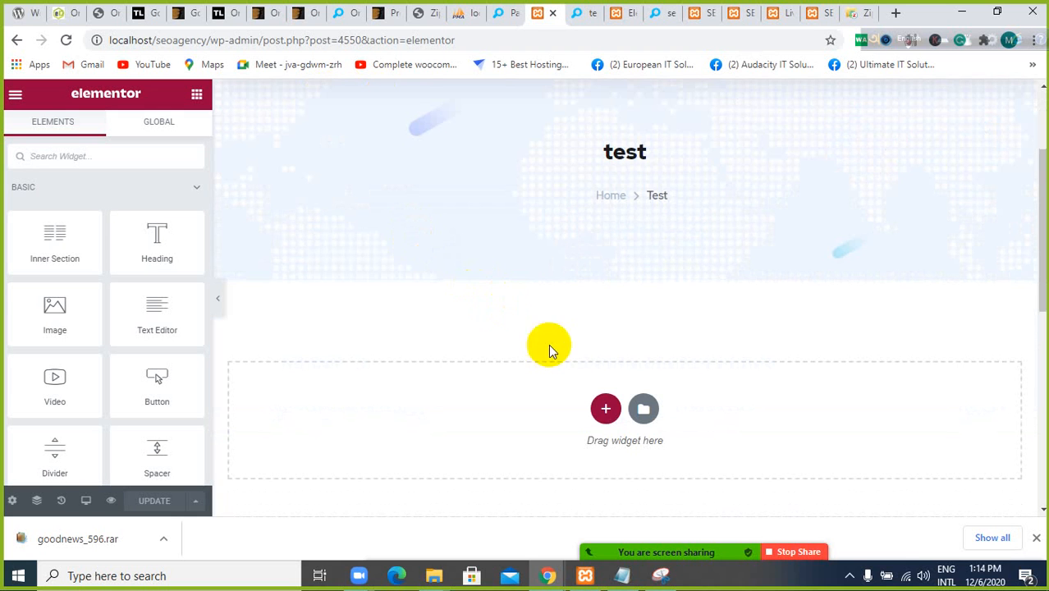
click(613, 409)
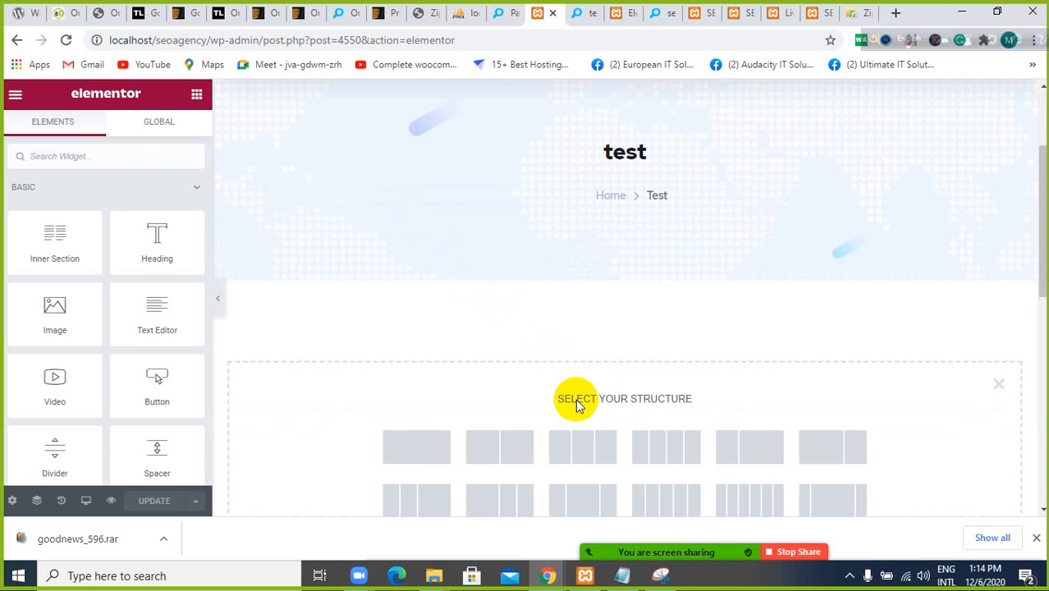
click(389, 439)
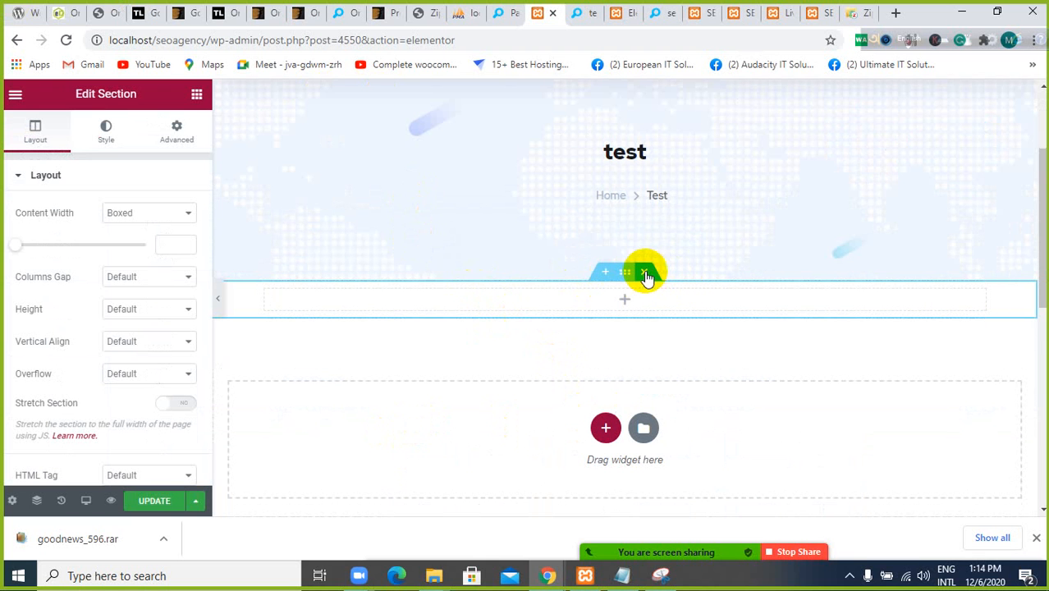
Insert the saved "service" section template into the test page, importing its document settings as well
click(642, 428)
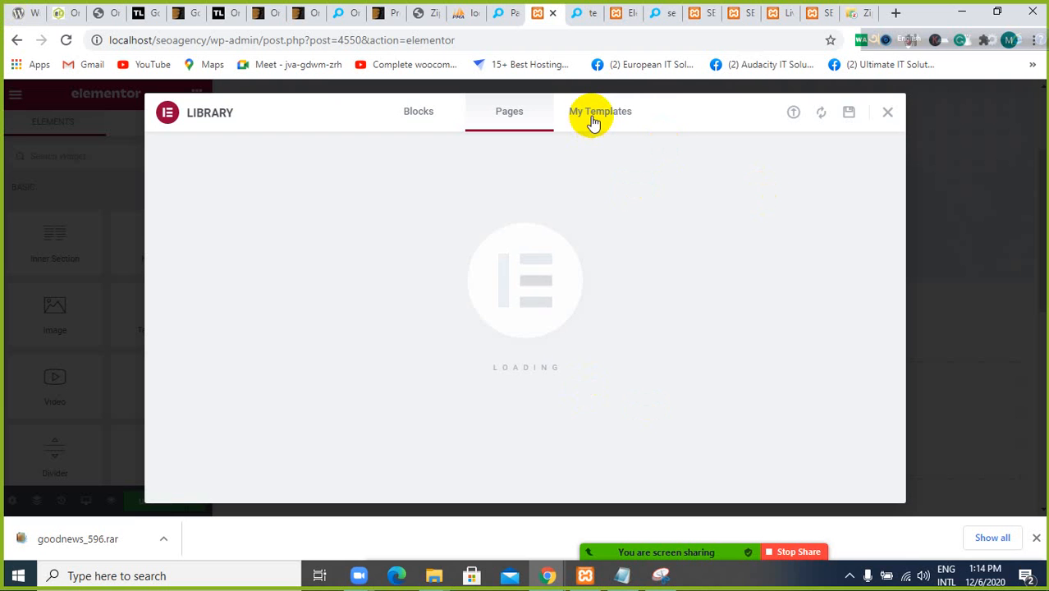
click(594, 122)
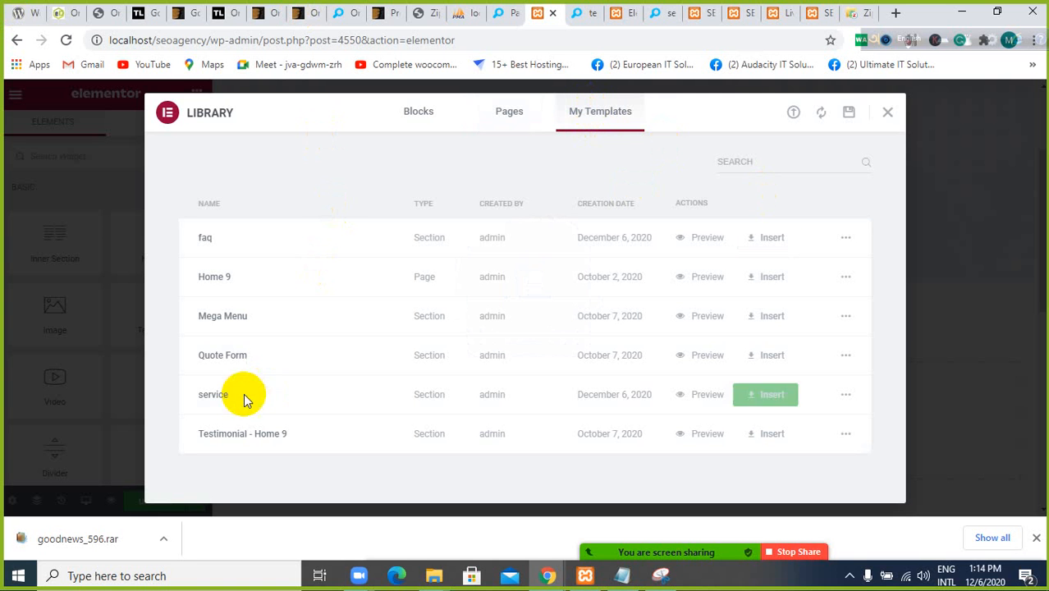
click(763, 398)
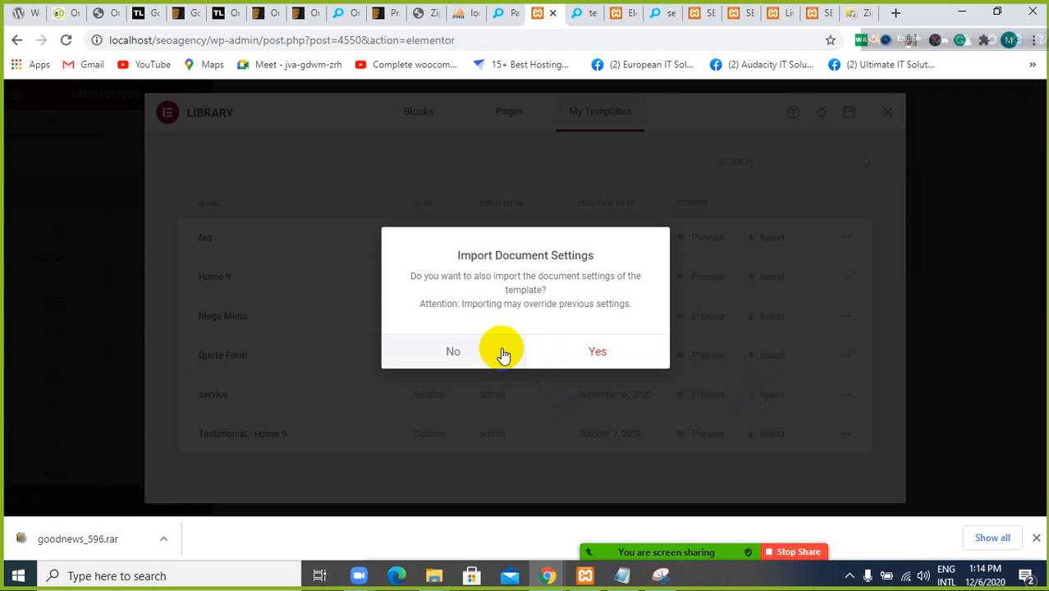
click(563, 351)
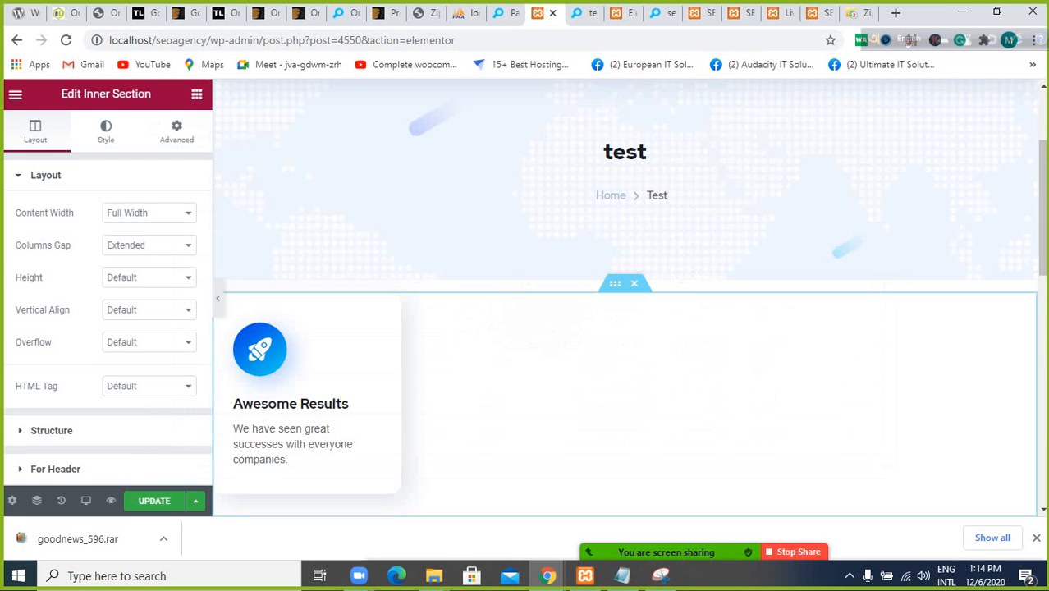
scroll(643, 310, down, 3)
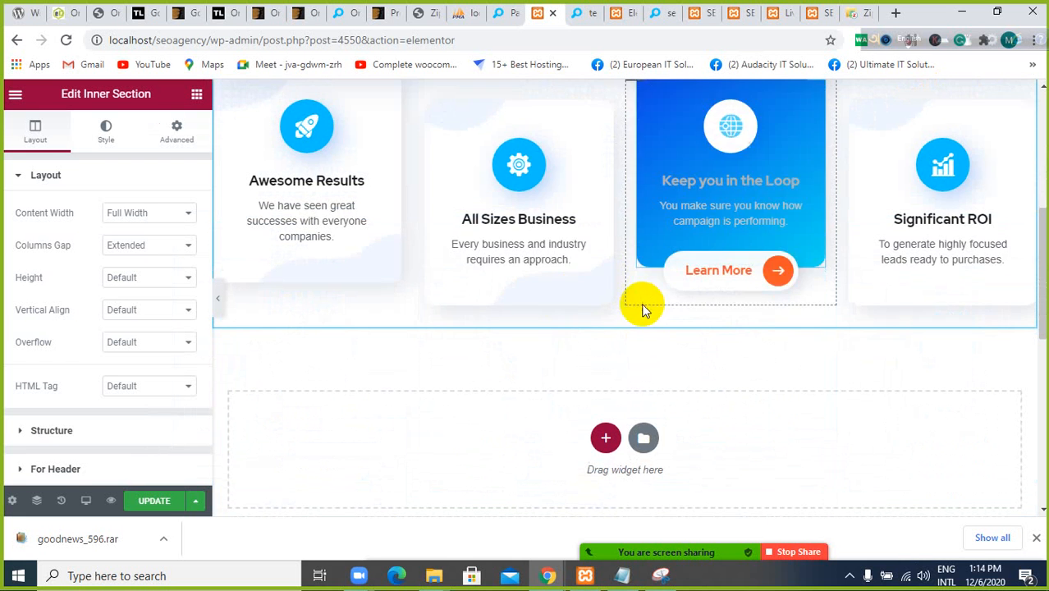
Insert the saved "faq" section template below the service boxes on the test page, importing its document settings as well
scroll(470, 171, up, 2)
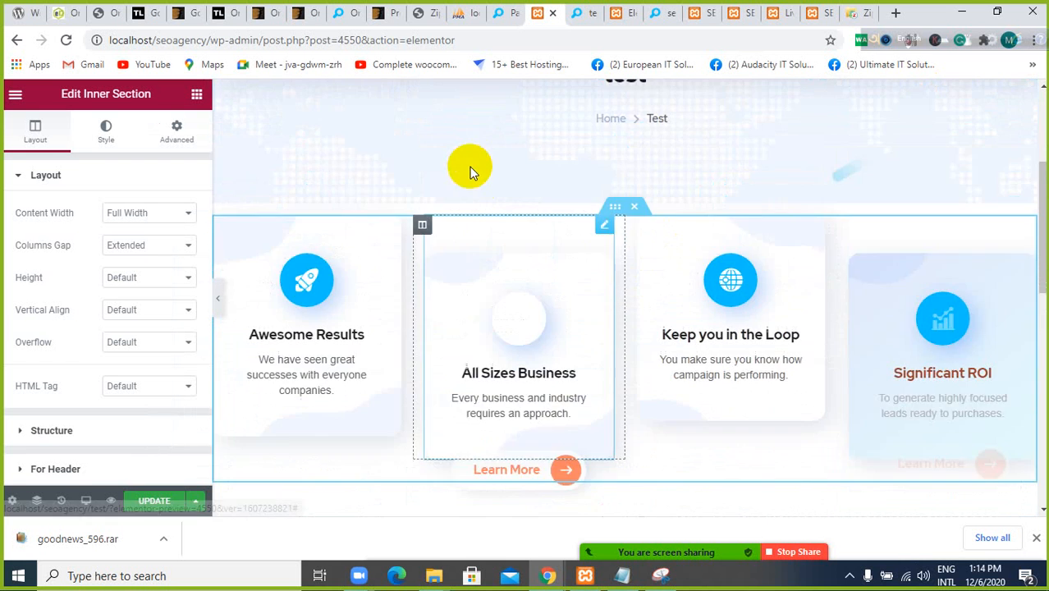
scroll(470, 171, up, 3)
scroll(475, 157, down, 6)
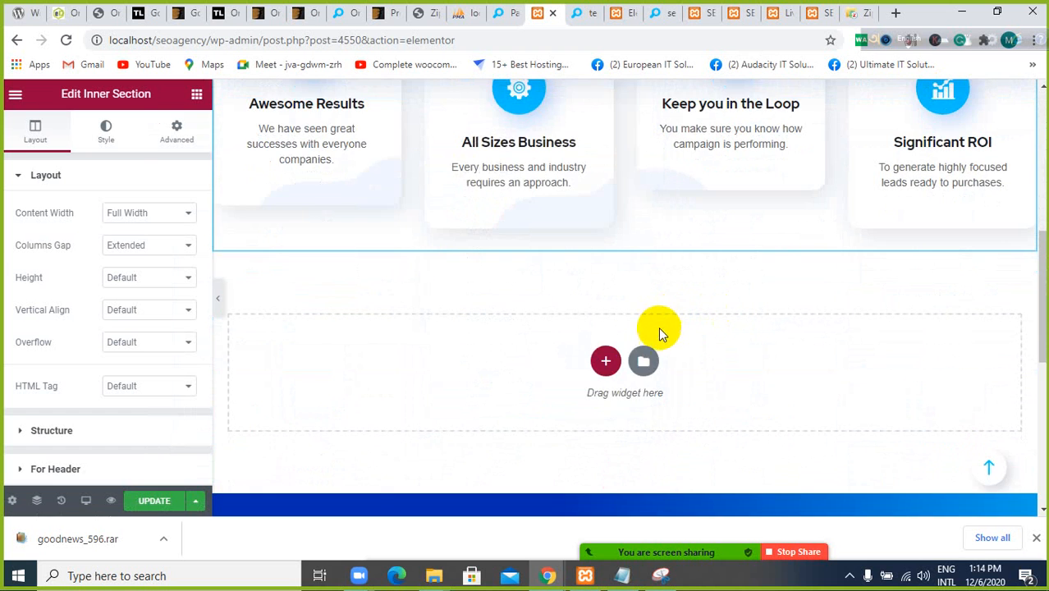
click(643, 361)
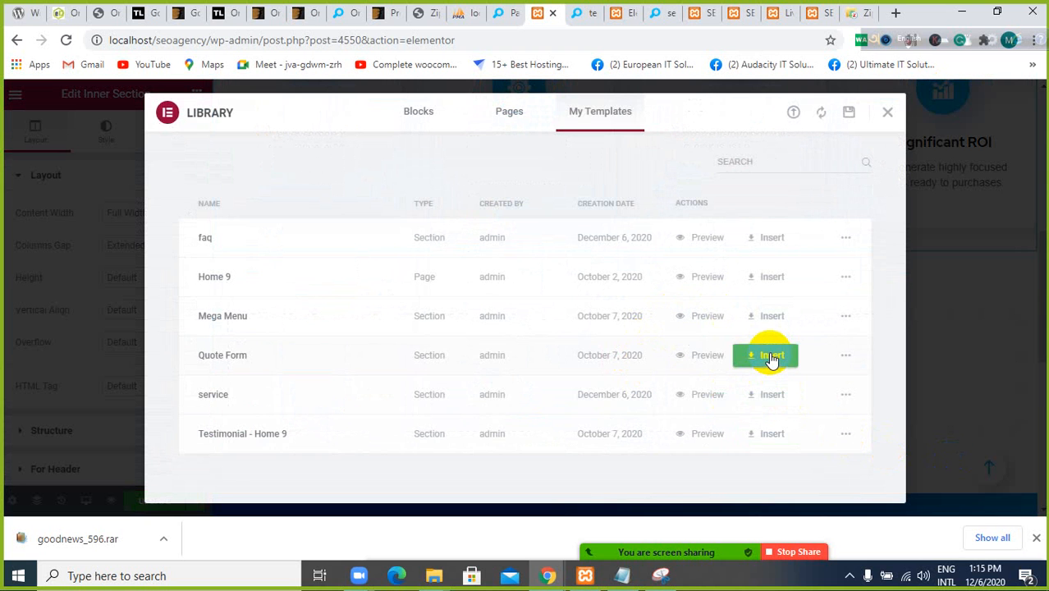
click(770, 277)
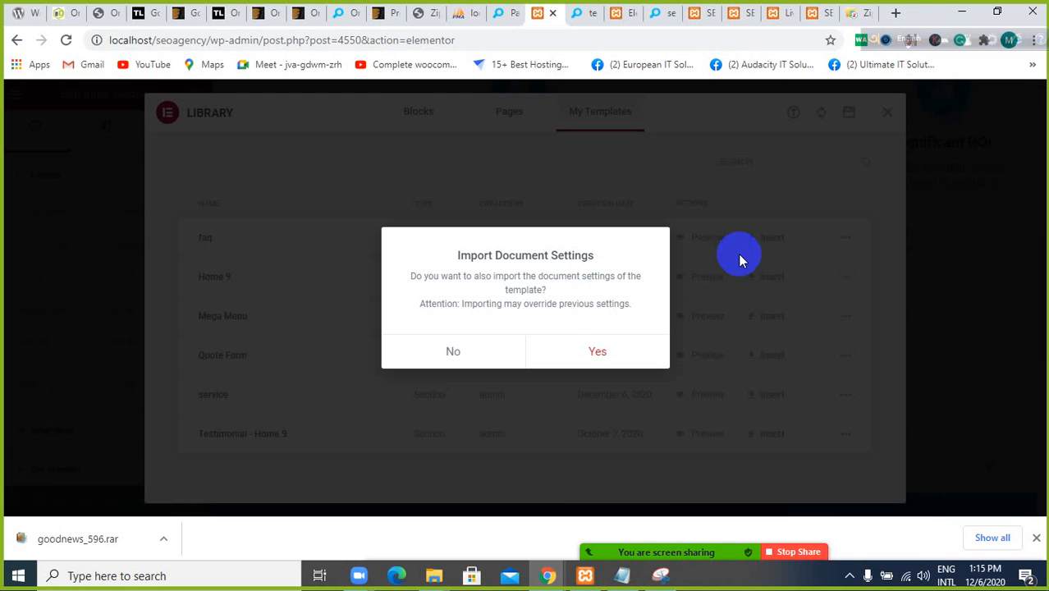
click(596, 350)
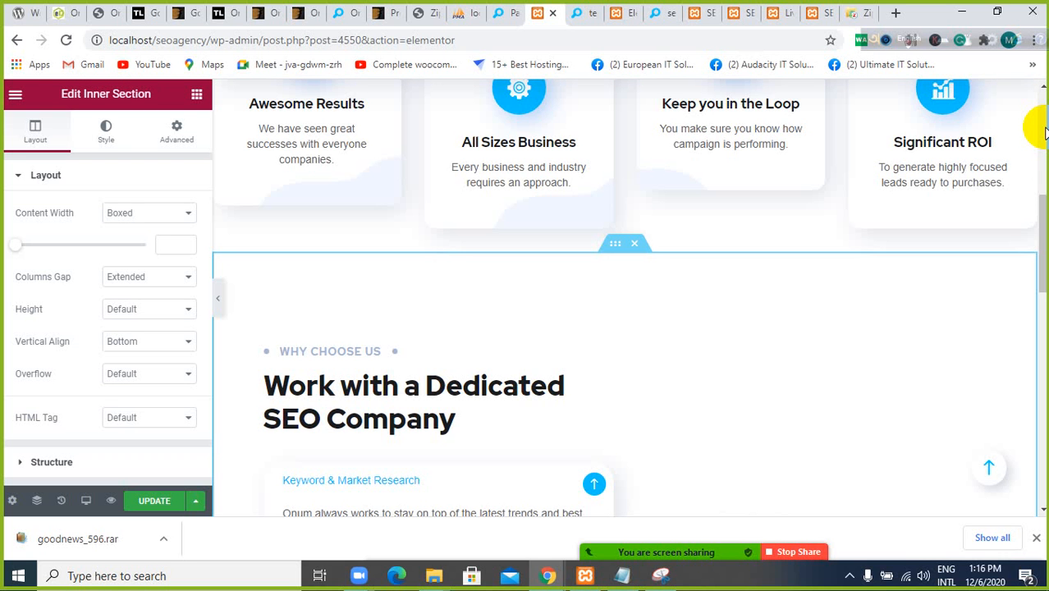
scroll(459, 222, up, 3)
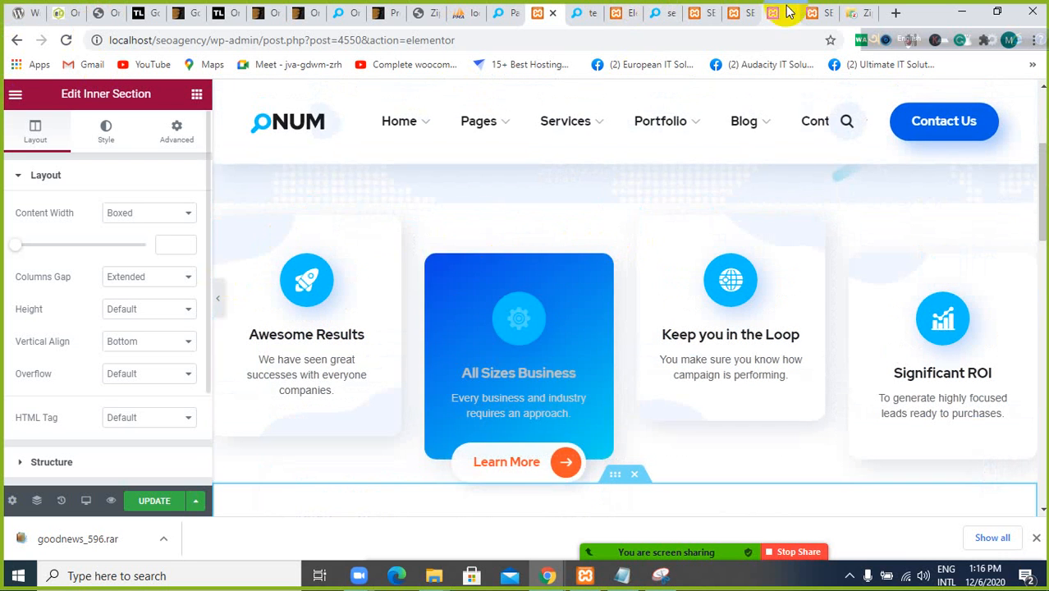
scroll(473, 280, down, 5)
scroll(468, 290, up, 5)
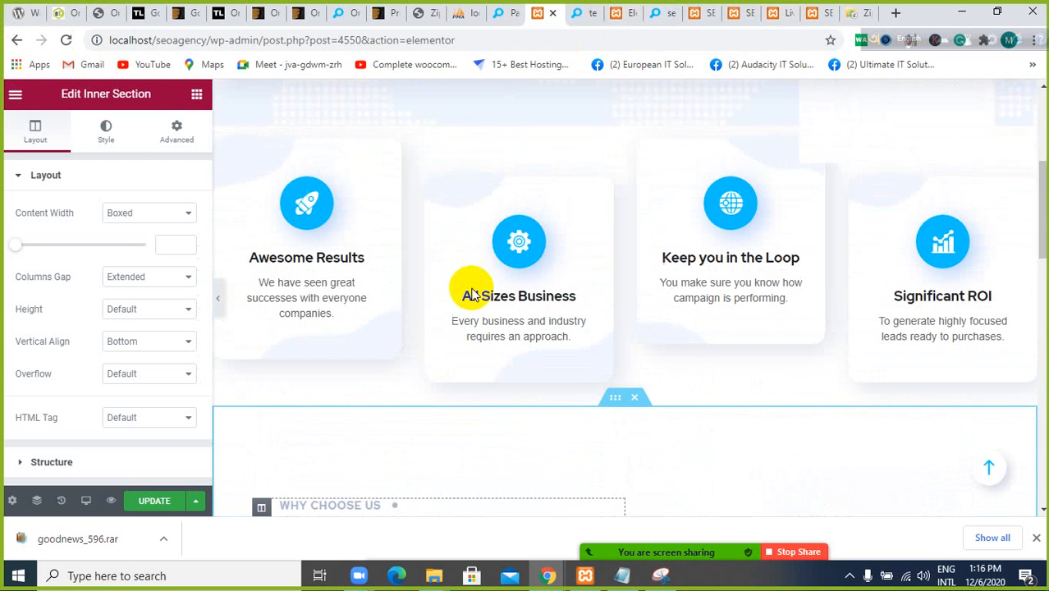
Examine the Home 1 page's sections in its Elementor editor, from the footer area up to the service boxes and About Us block
click(623, 15)
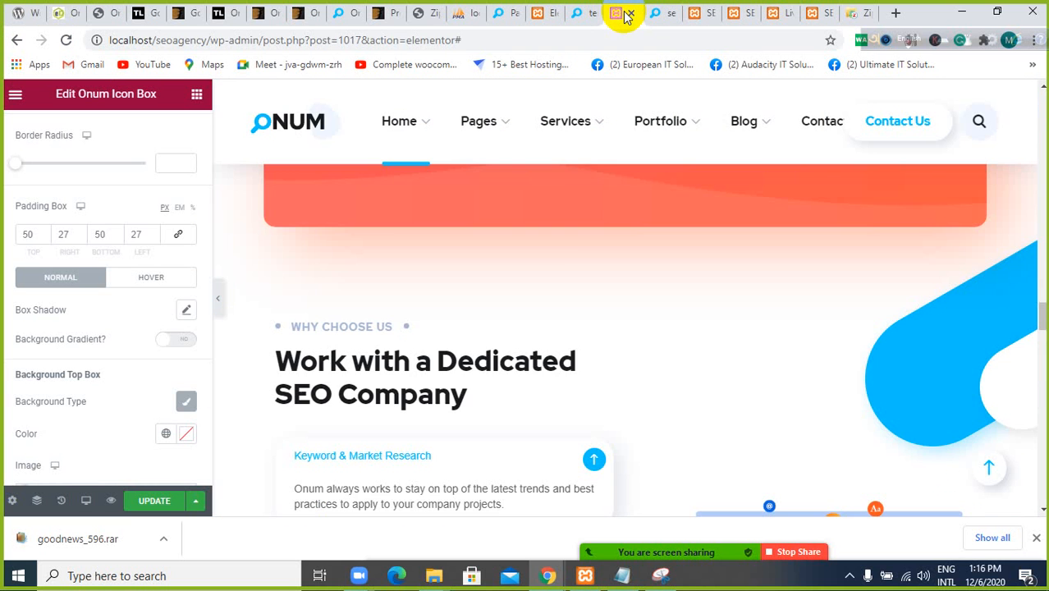
scroll(599, 124, up, 7)
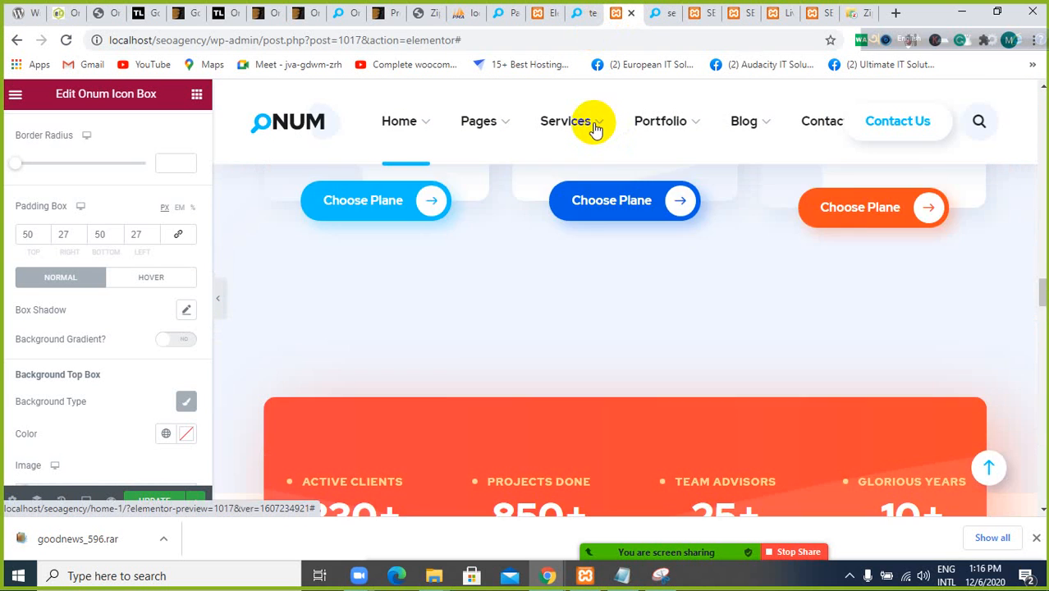
mouse_move(599, 156)
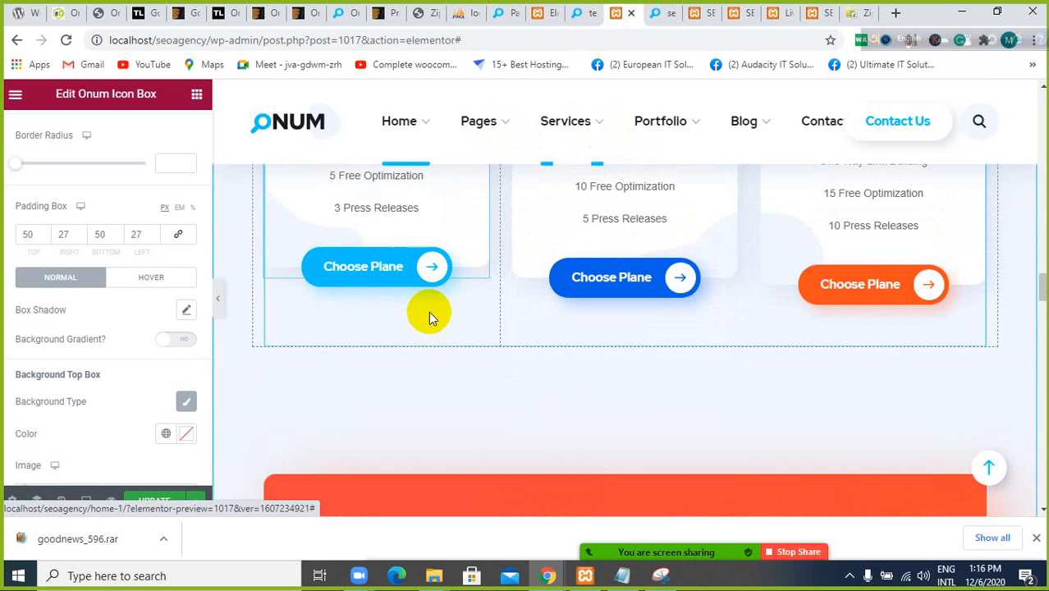
scroll(492, 344, down, 5)
scroll(526, 320, down, 10)
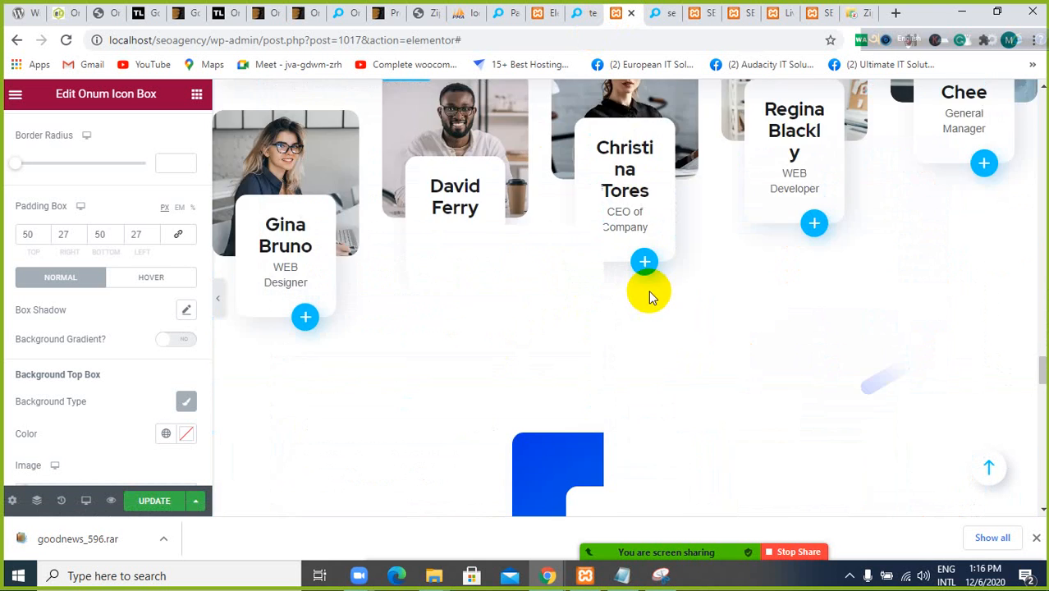
scroll(525, 308, down, 8)
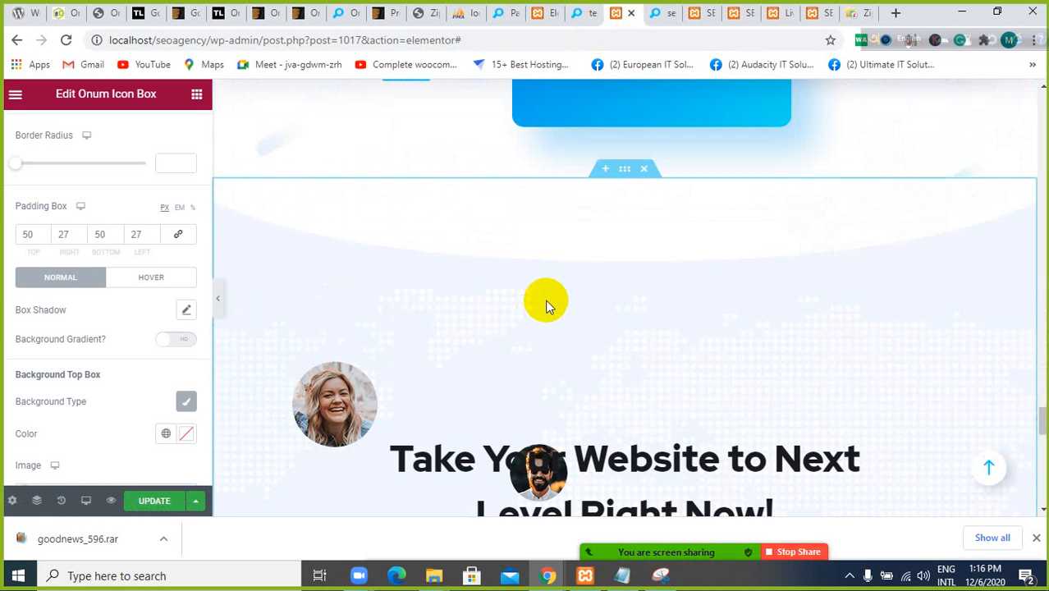
scroll(545, 302, up, 3)
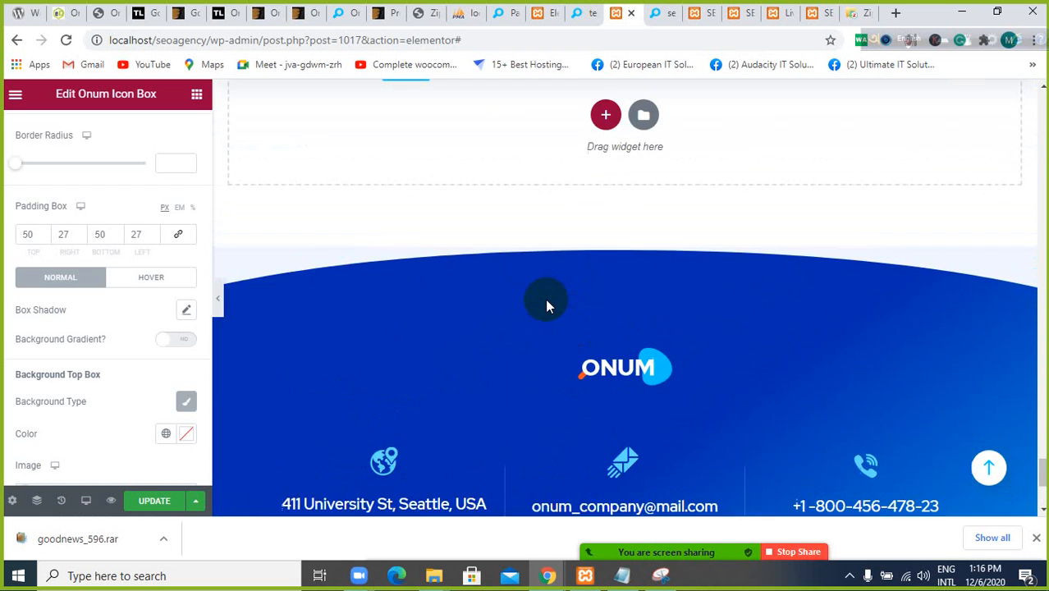
scroll(545, 302, down, 1)
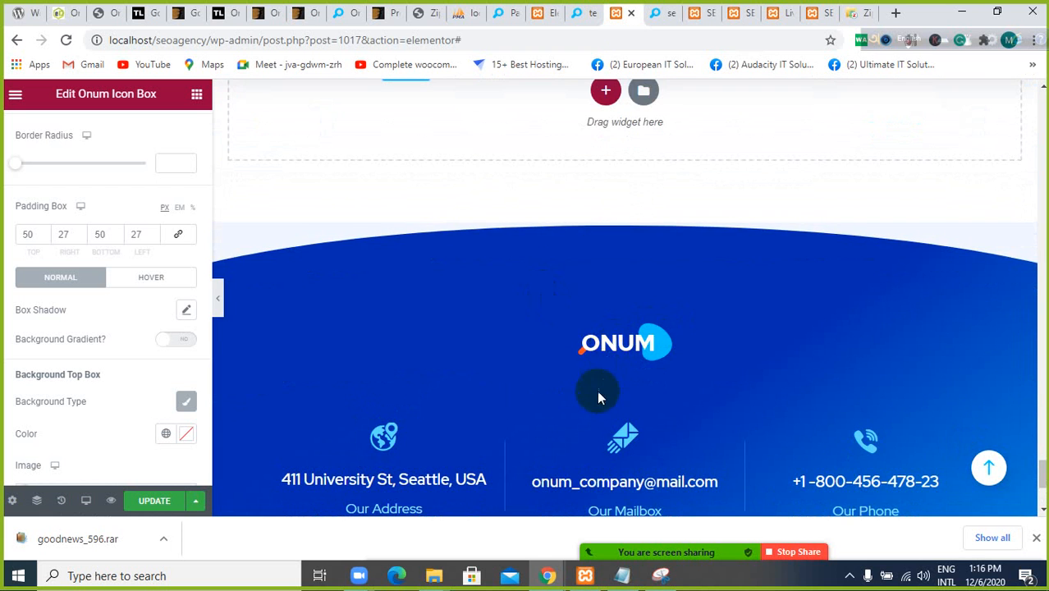
scroll(615, 361, up, 5)
scroll(628, 326, up, 10)
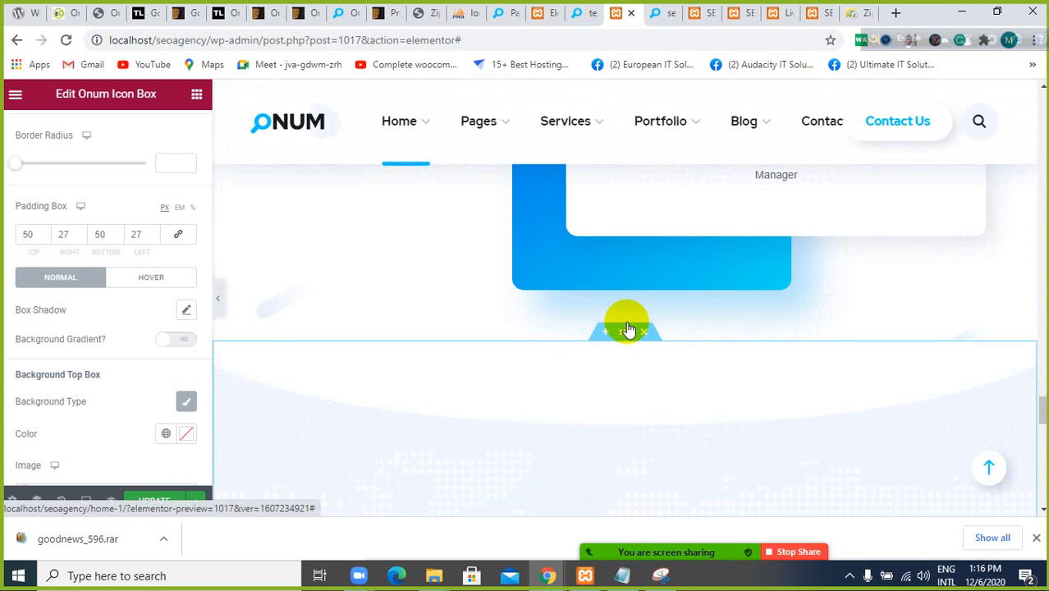
scroll(626, 321, up, 10)
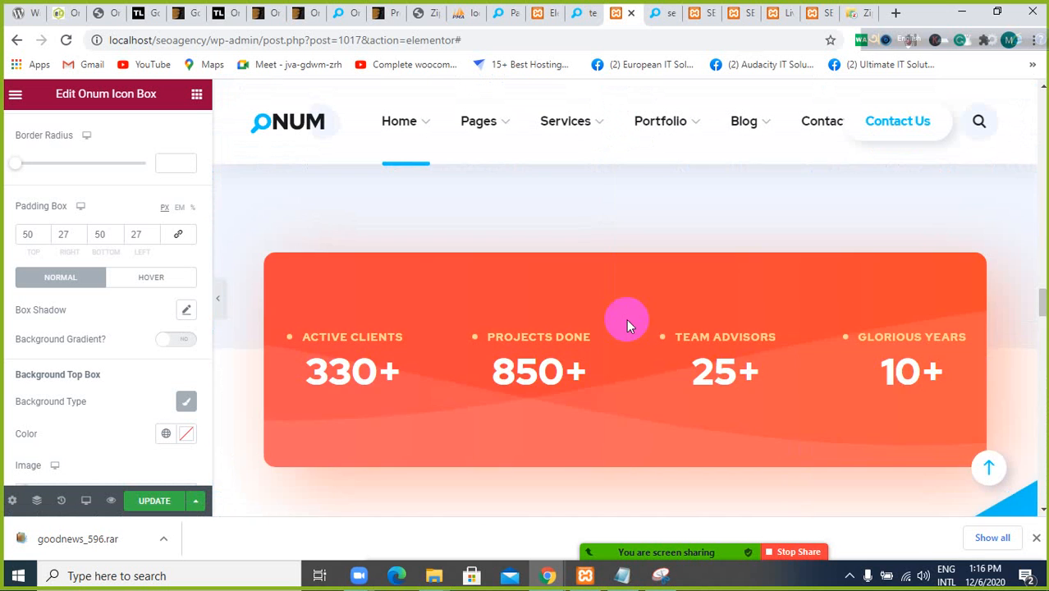
scroll(626, 326, up, 10)
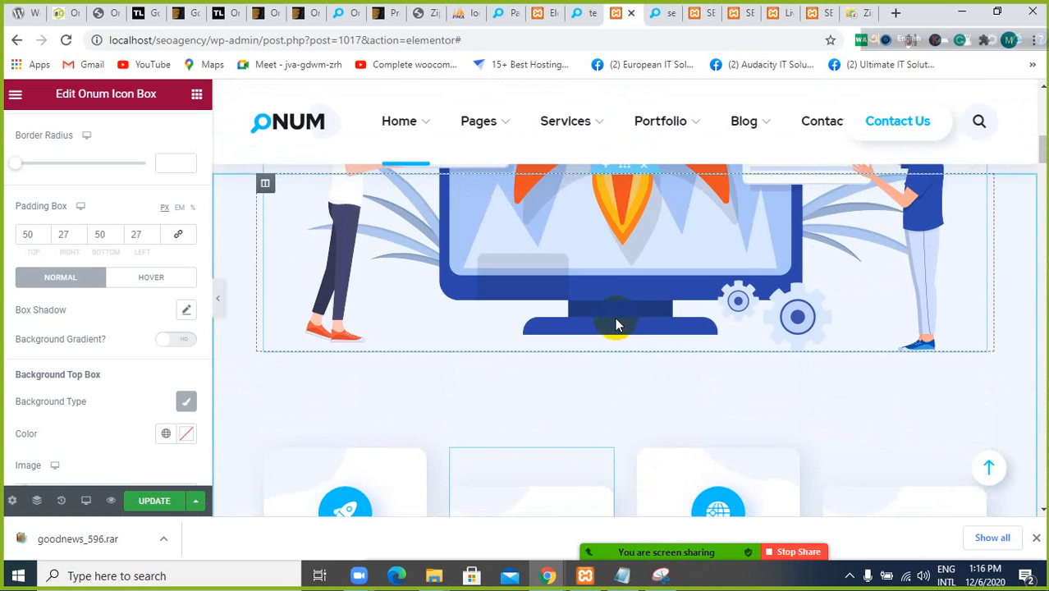
scroll(616, 320, up, 2)
scroll(607, 262, down, 4)
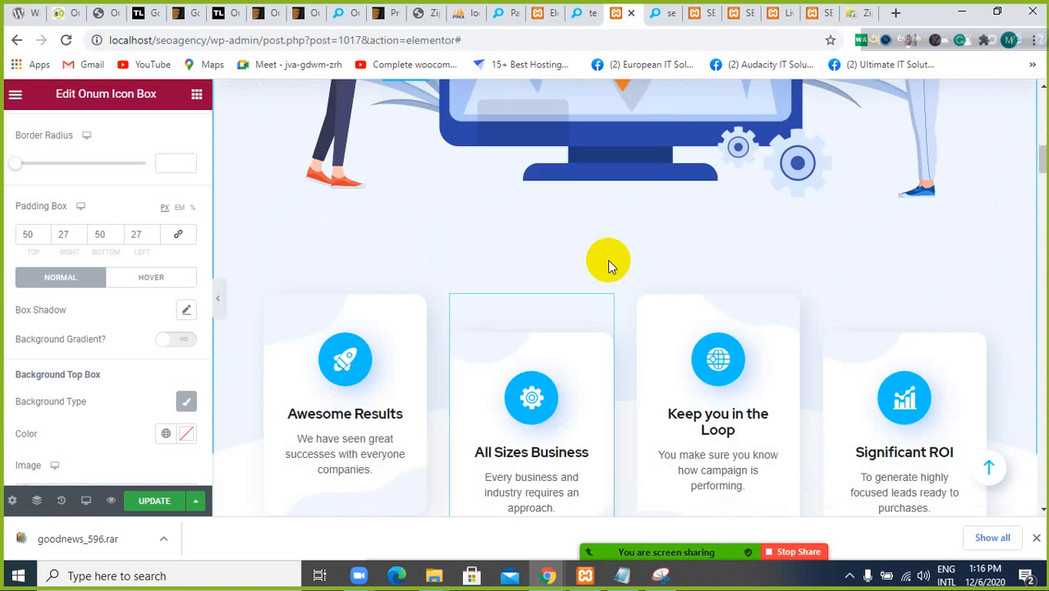
scroll(607, 260, down, 3)
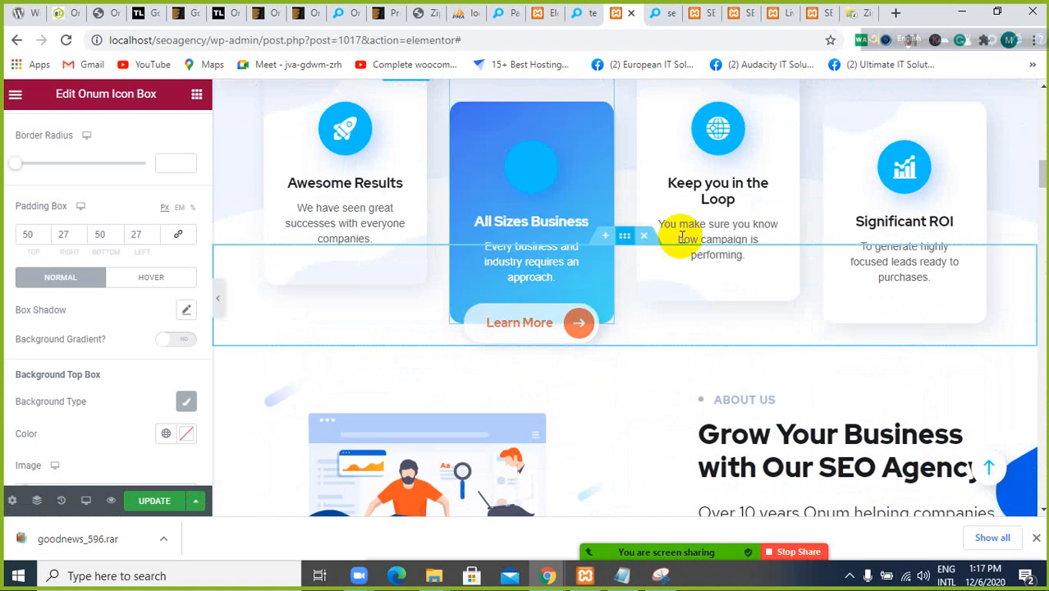
scroll(328, 274, down, 1)
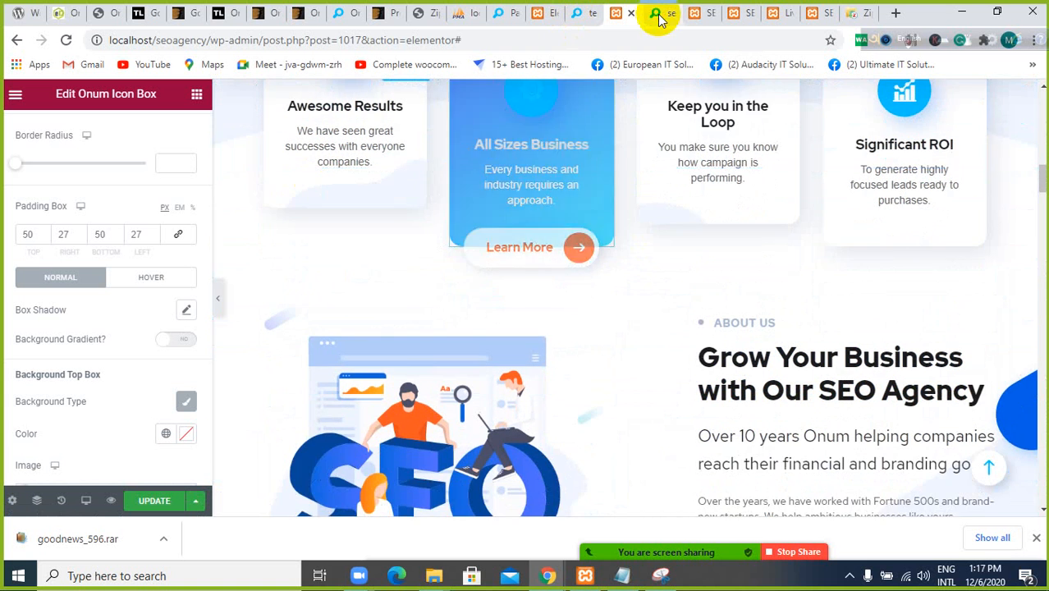
Look through the saved service template's front-end page and return to the Home 1 editor
click(660, 15)
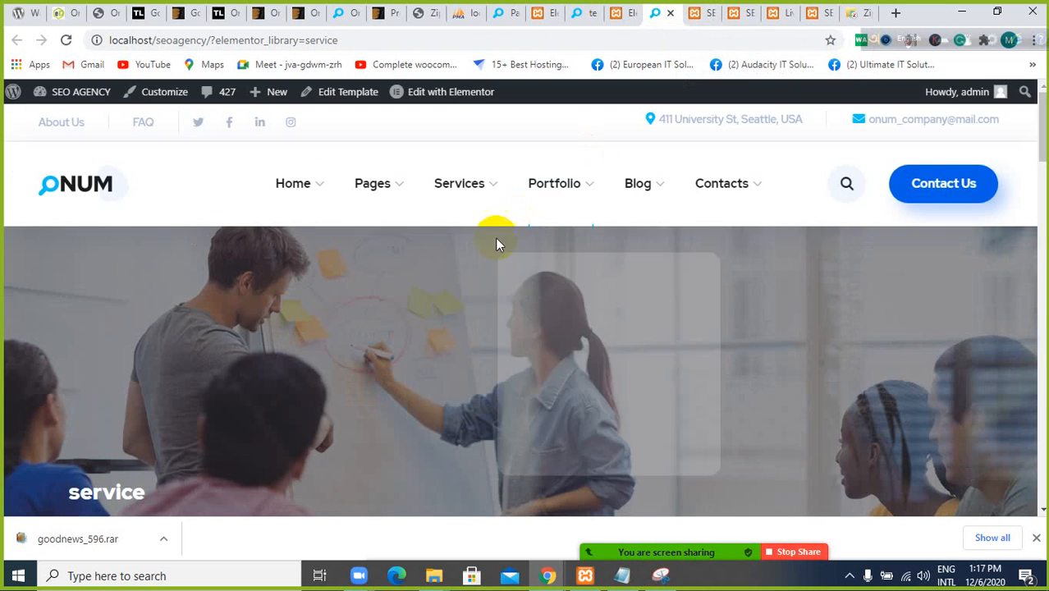
scroll(488, 246, down, 10)
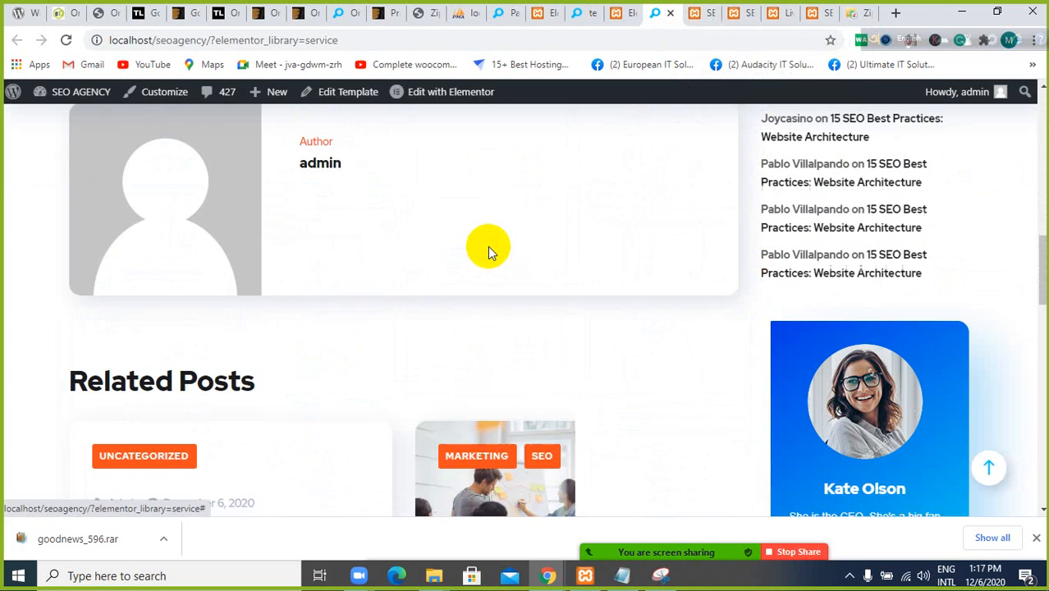
click(626, 12)
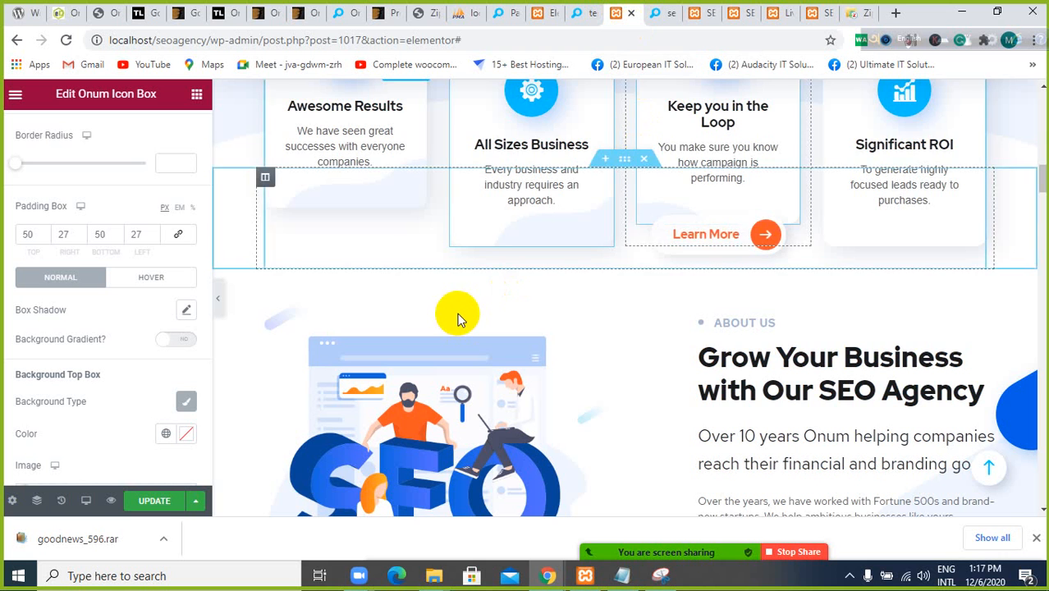
scroll(458, 319, down, 5)
Return to the test page's Elementor editor and examine the inserted Why Choose Us section with its accordion and illustration
click(548, 16)
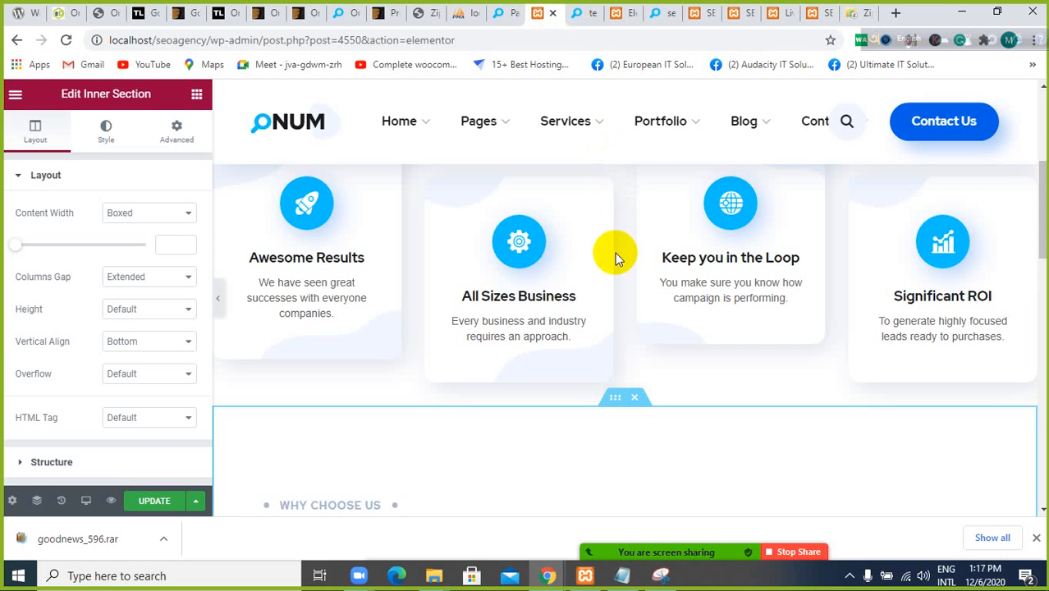
scroll(589, 287, down, 6)
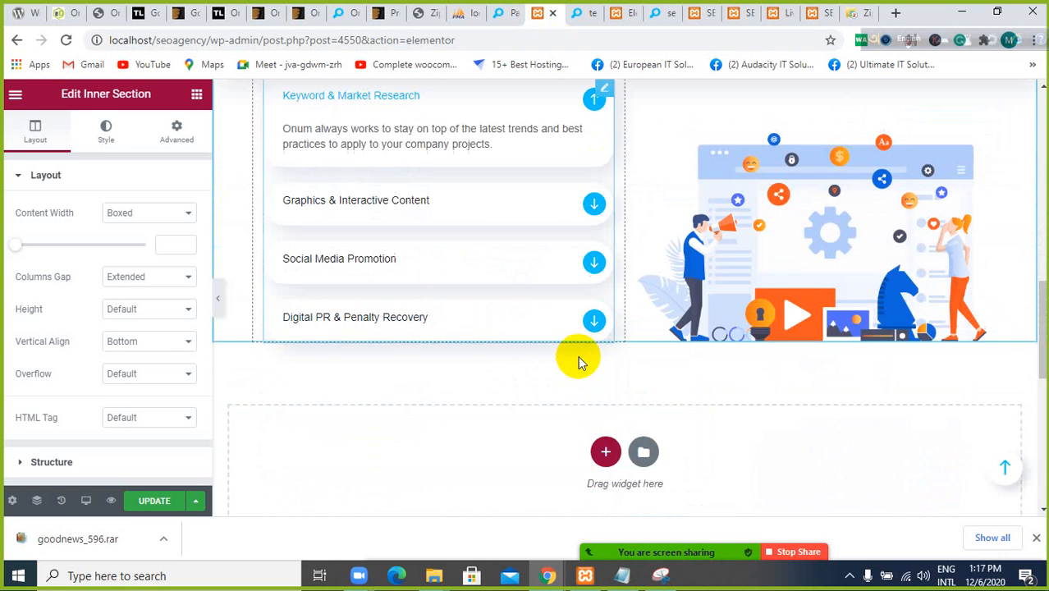
scroll(471, 279, up, 2)
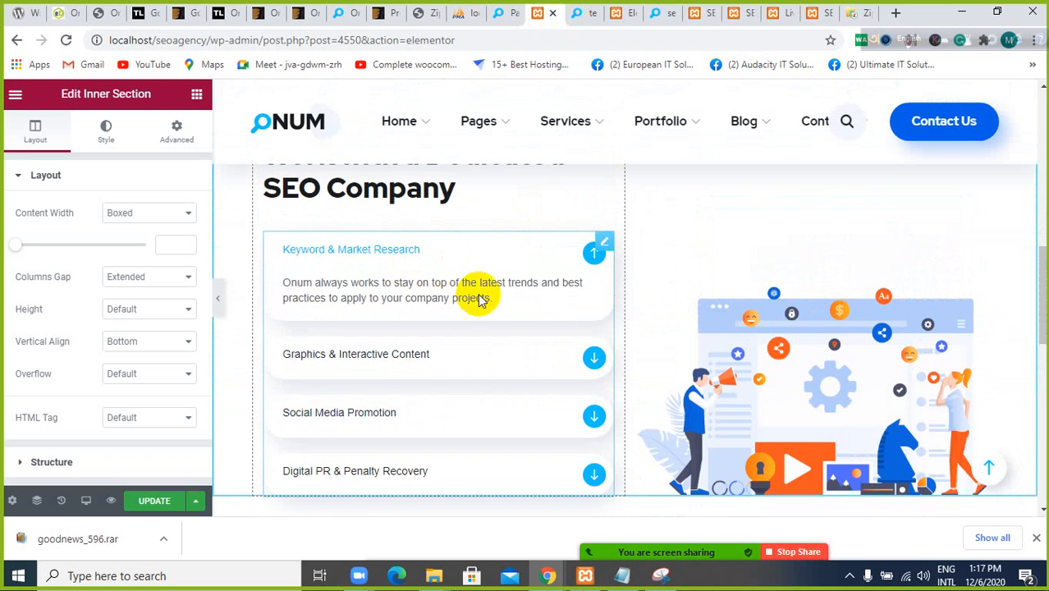
scroll(476, 377, up, 1)
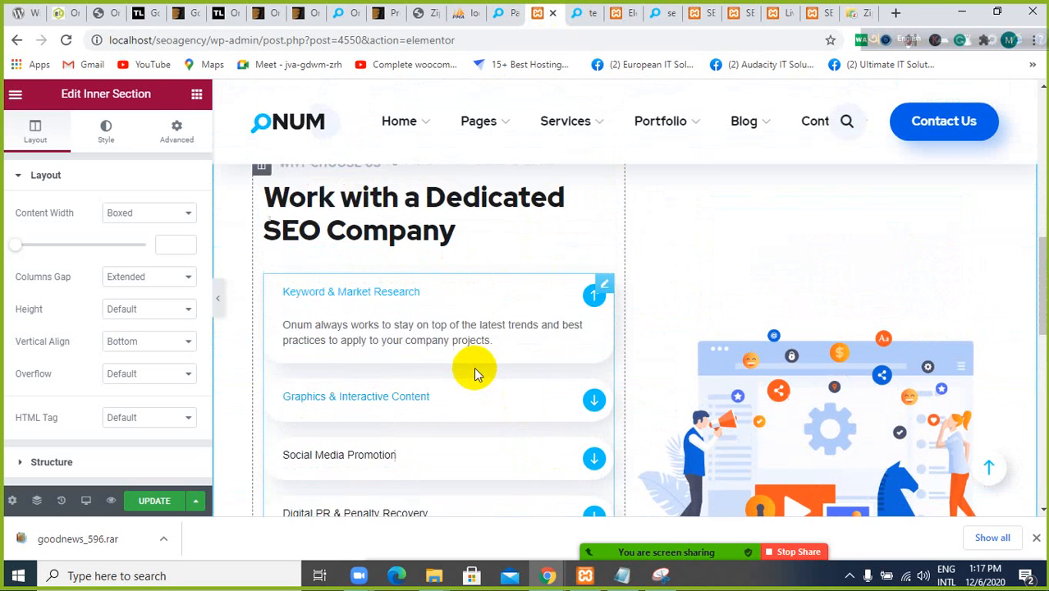
scroll(474, 373, up, 1)
scroll(840, 352, down, 1)
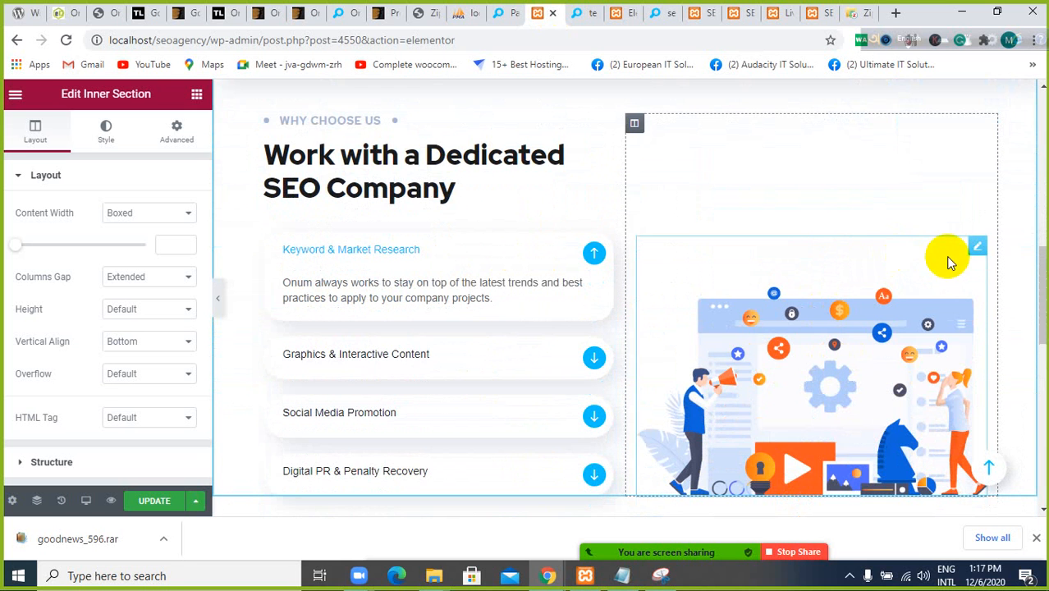
Open the Why Choose Us illustration for editing, look through the media library for its images, and close the library without choosing one
click(977, 249)
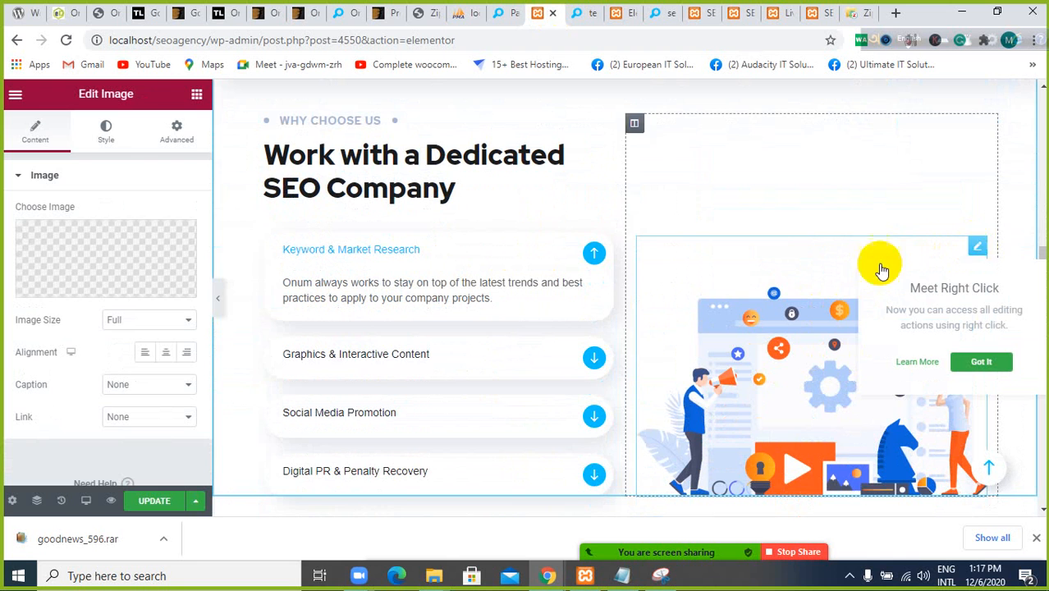
click(99, 266)
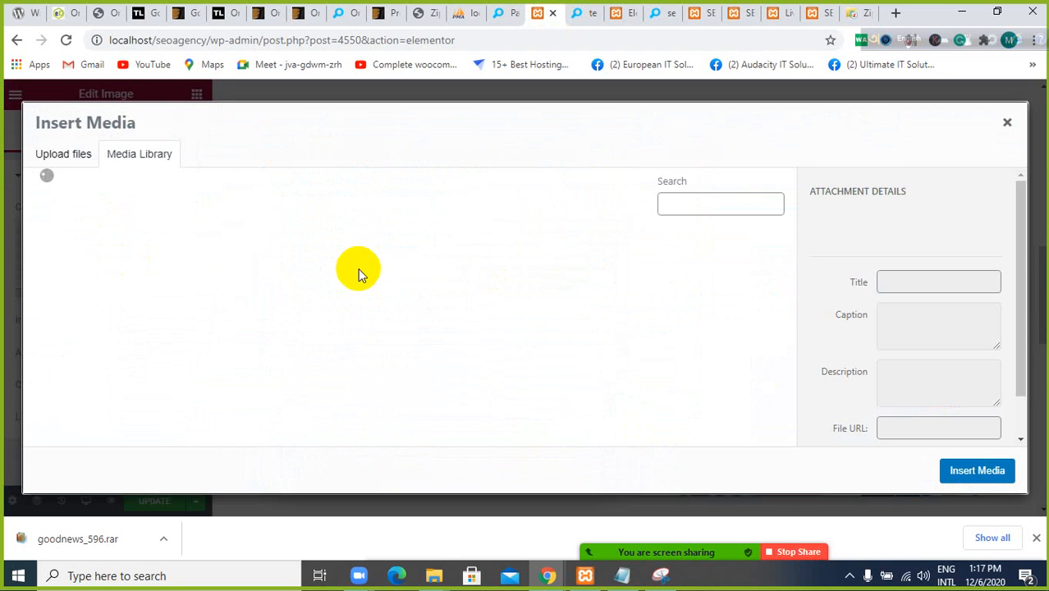
scroll(318, 306, down, 10)
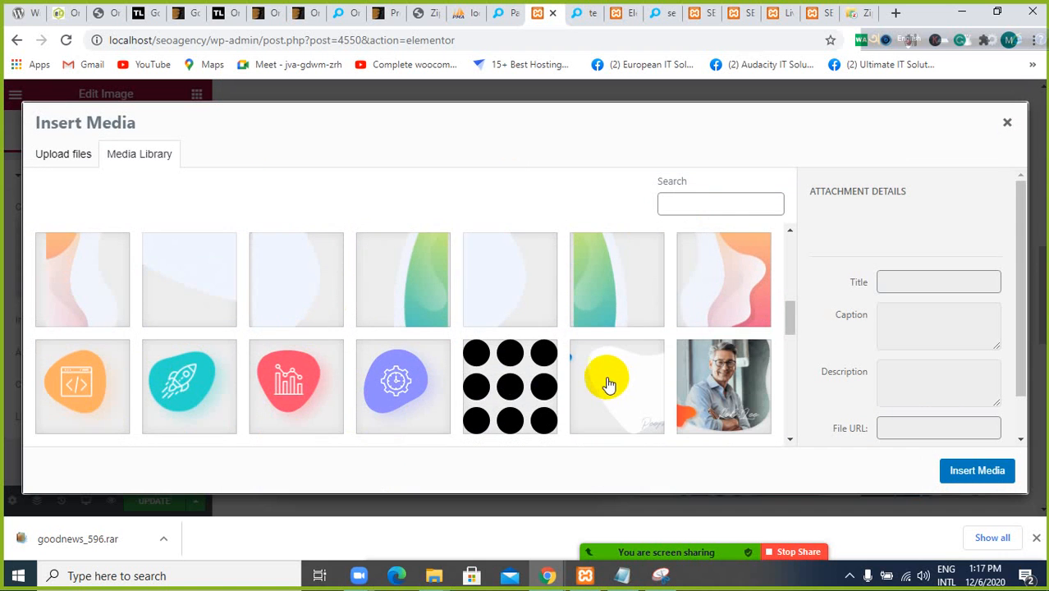
scroll(581, 395, down, 3)
scroll(624, 349, down, 3)
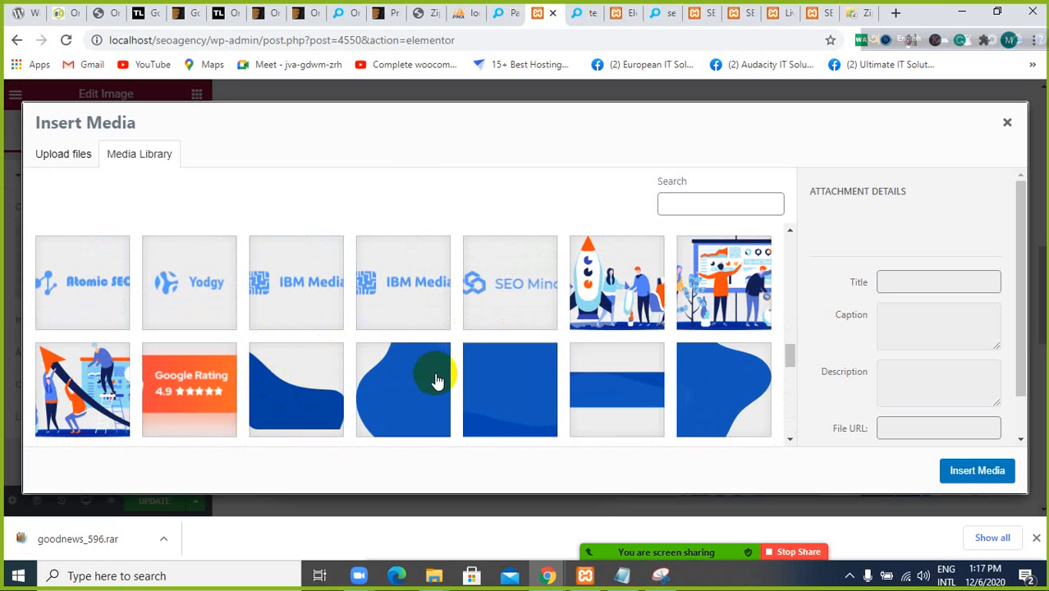
scroll(435, 378, down, 10)
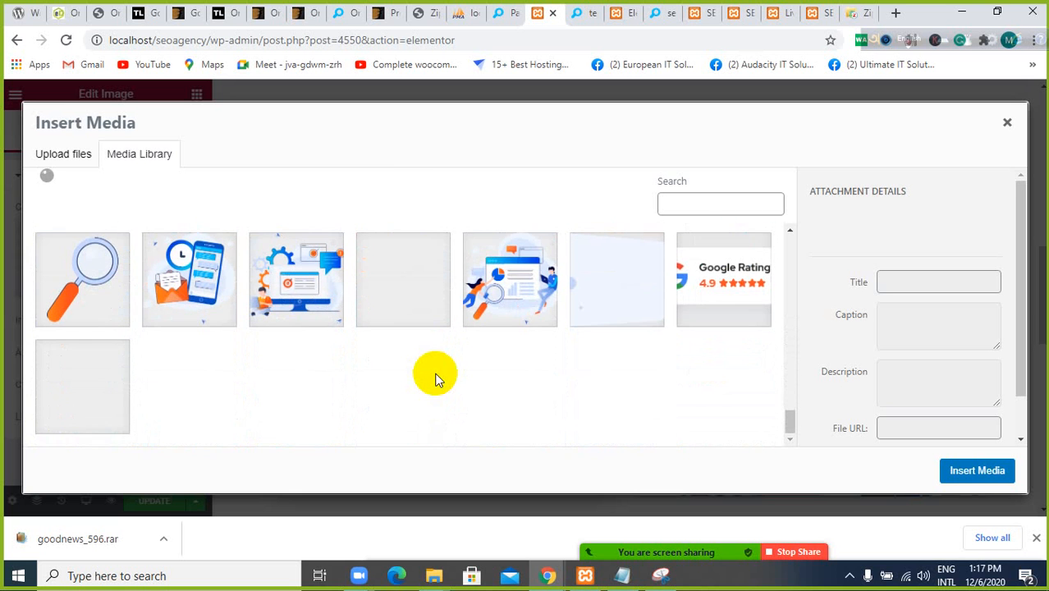
scroll(435, 377, up, 10)
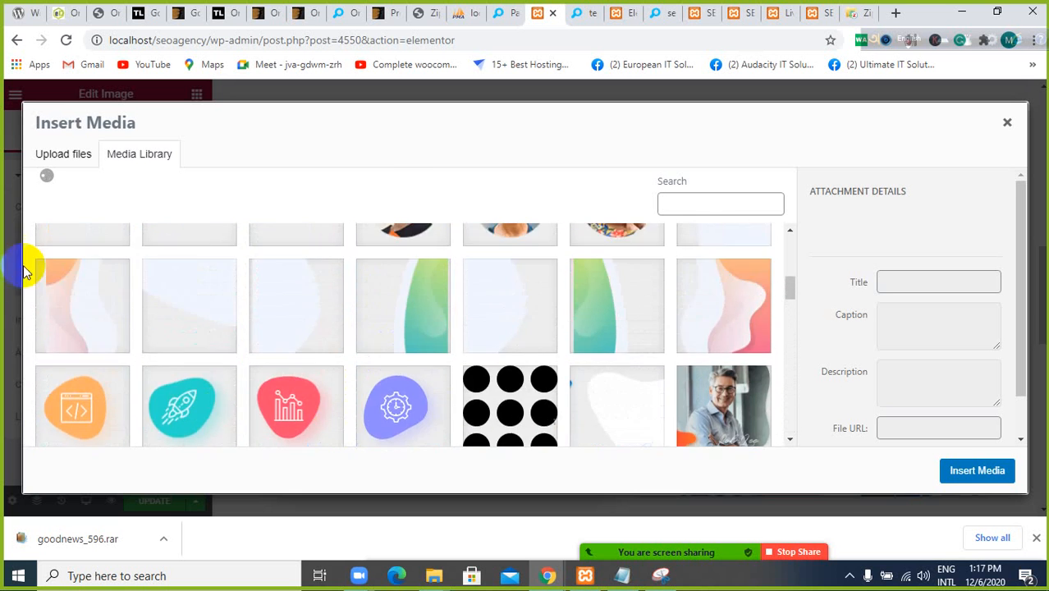
scroll(310, 409, up, 5)
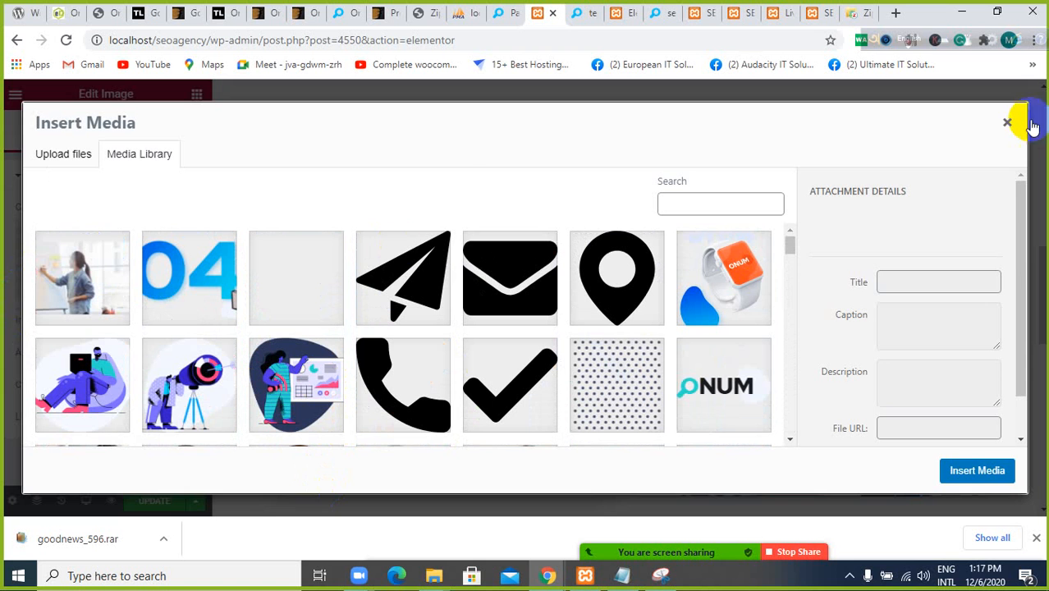
click(1010, 127)
Review the test page in the editor from its header through the service boxes to the empty widget area and footer
scroll(457, 286, up, 10)
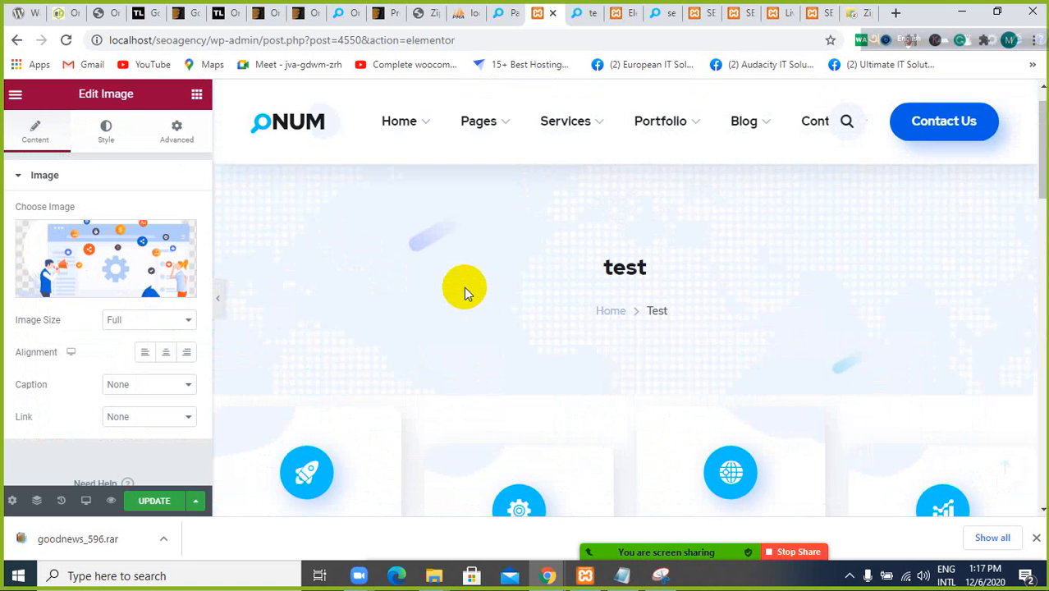
scroll(464, 287, down, 1)
scroll(464, 287, down, 4)
scroll(468, 204, up, 1)
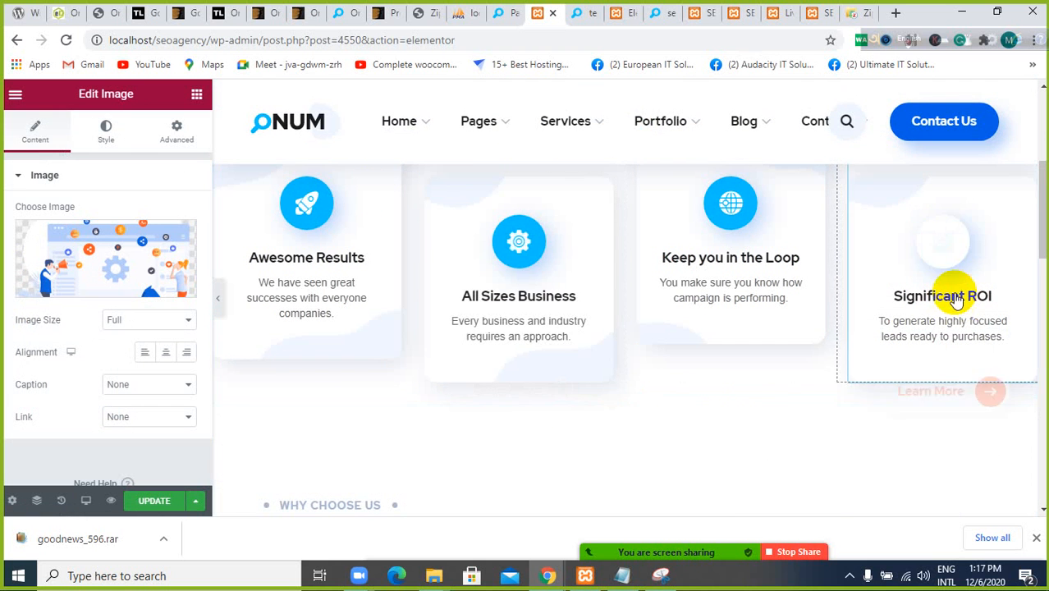
scroll(736, 305, down, 10)
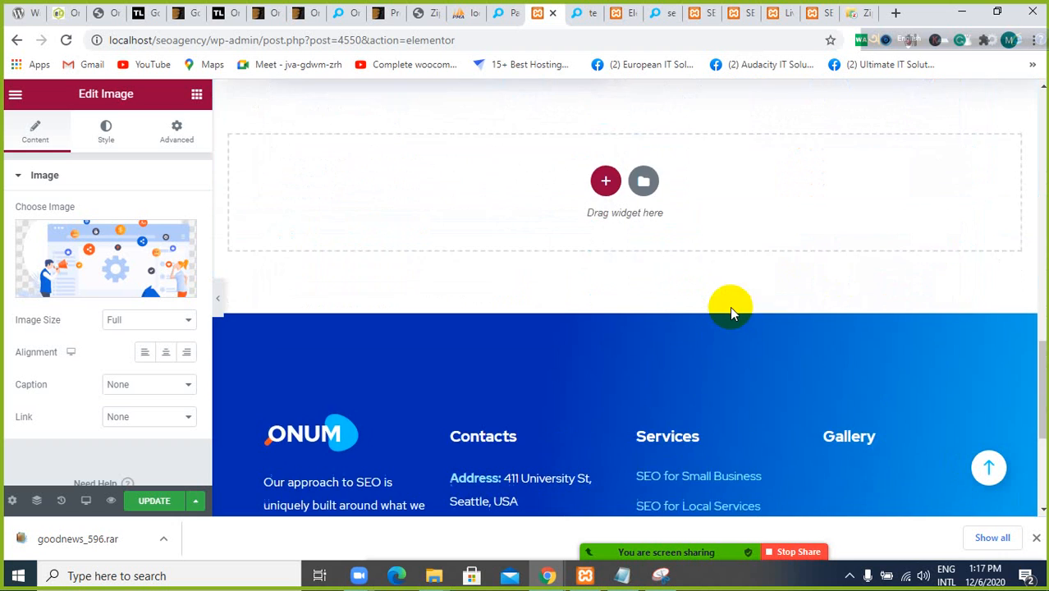
scroll(731, 302, up, 2)
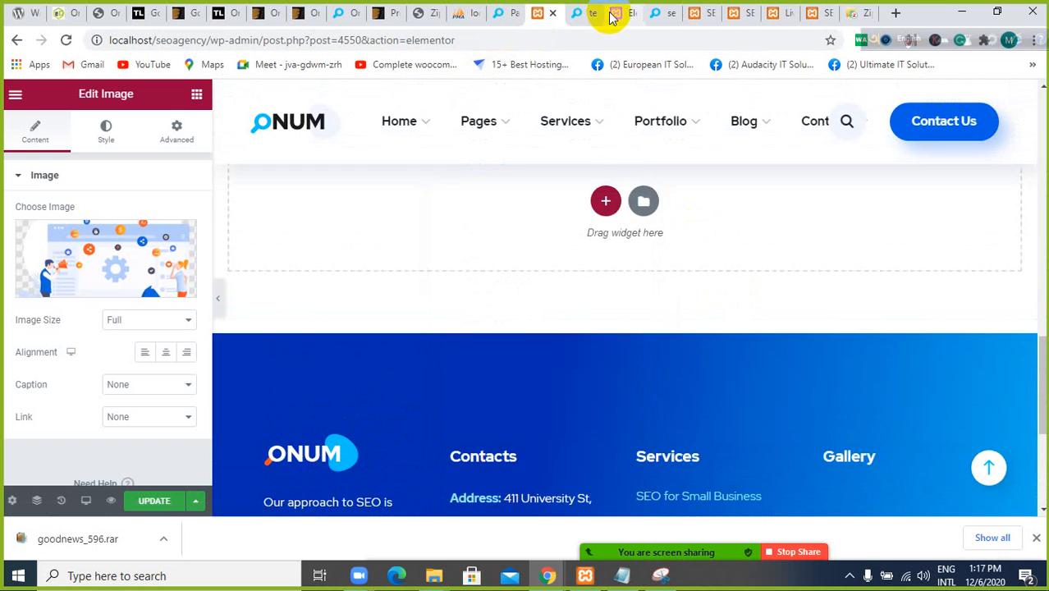
Check the test page's front end and the WordPress pages list, and return to the Home 1 Elementor editor
click(581, 12)
scroll(449, 353, down, 5)
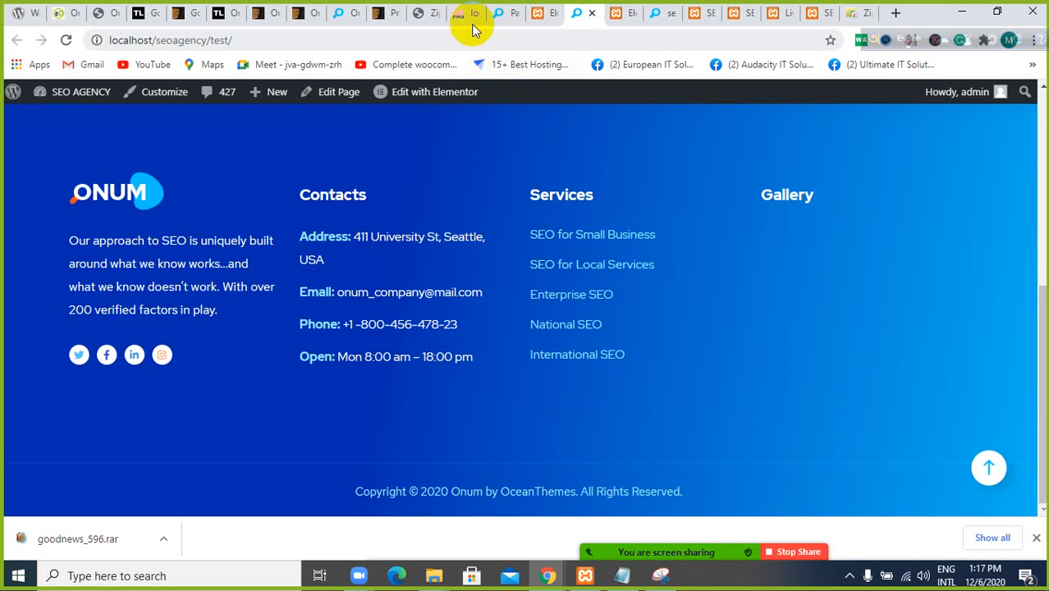
click(499, 12)
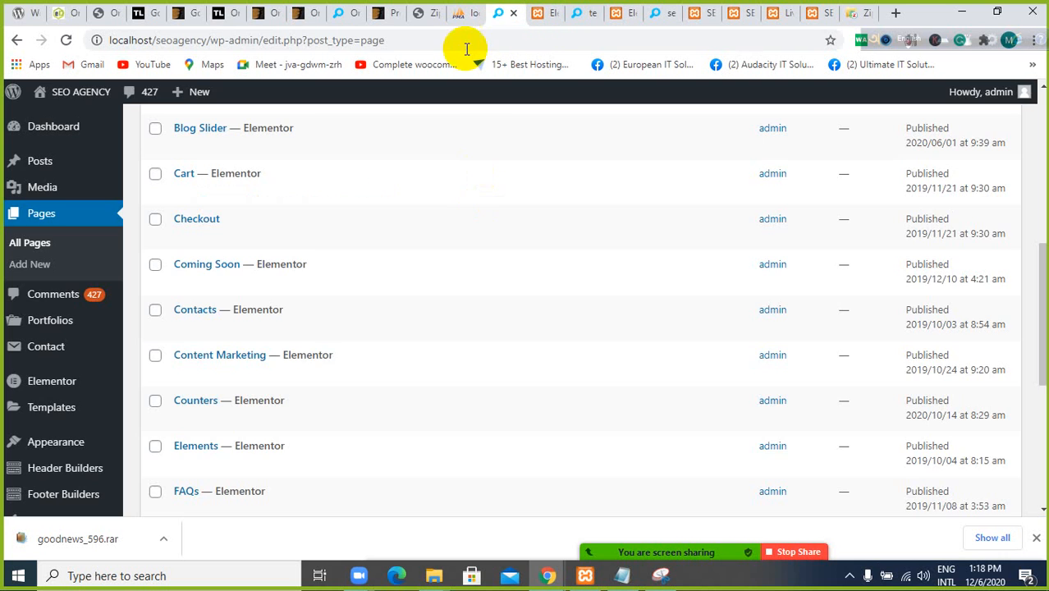
click(535, 13)
click(623, 12)
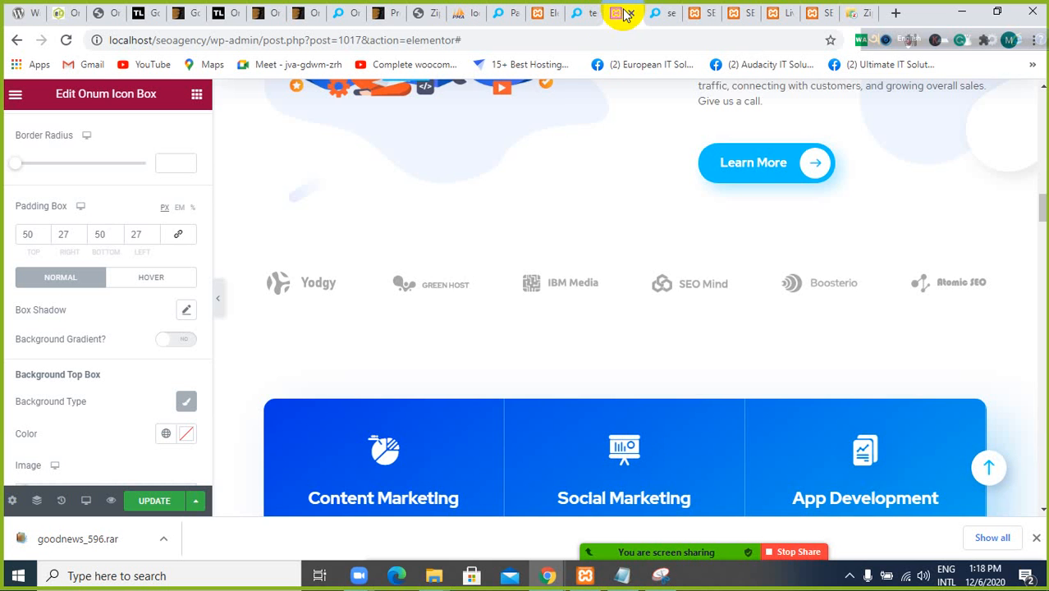
Examine Home 1's blue services grid, Flexible Pricing Plans section and orange counter banner
scroll(543, 243, down, 7)
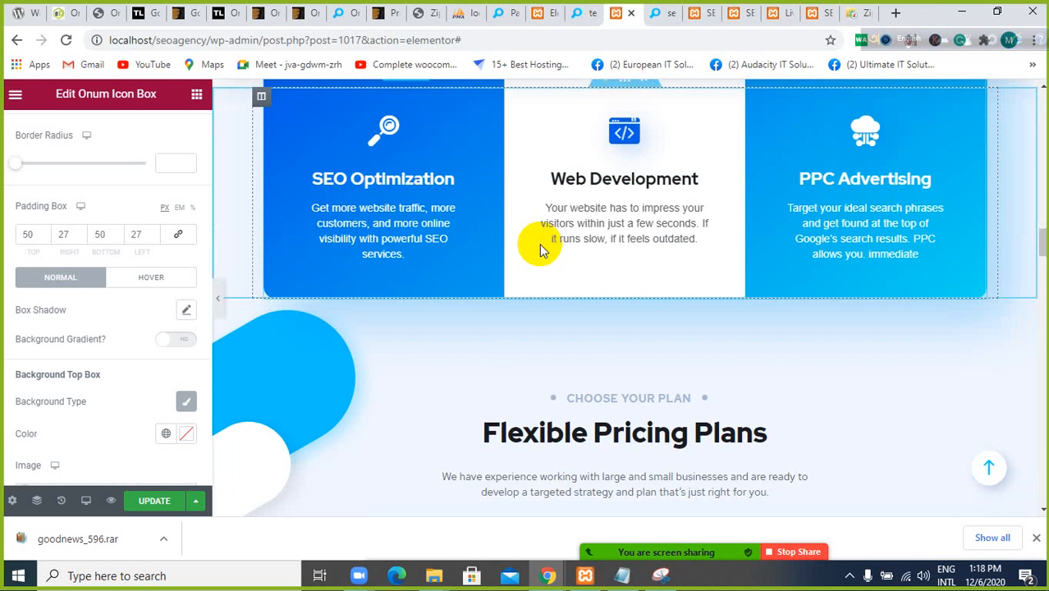
scroll(353, 372, down, 3)
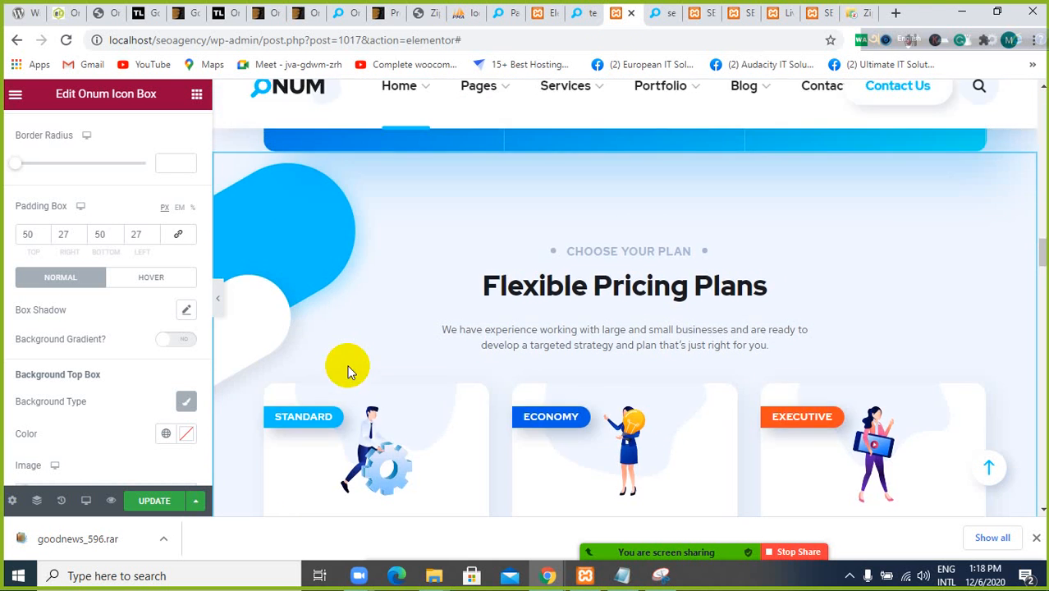
scroll(332, 299, up, 3)
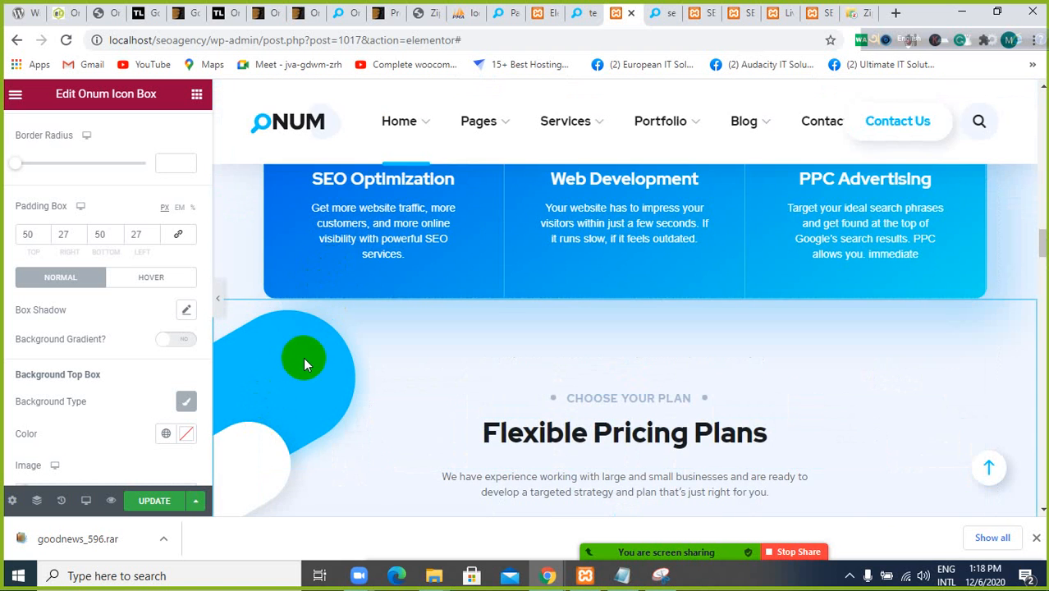
scroll(303, 357, down, 10)
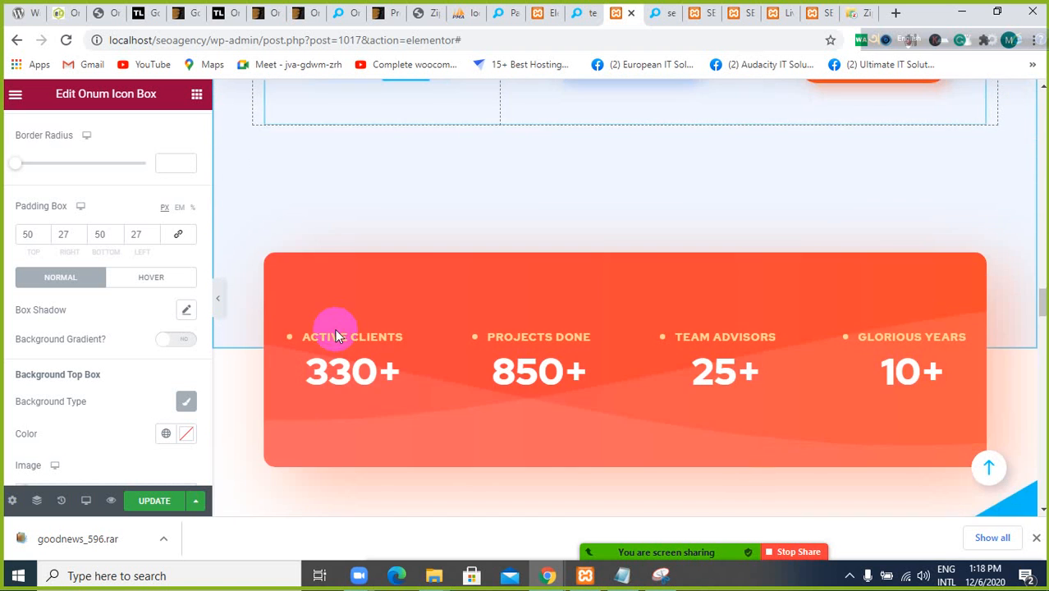
scroll(337, 332, up, 2)
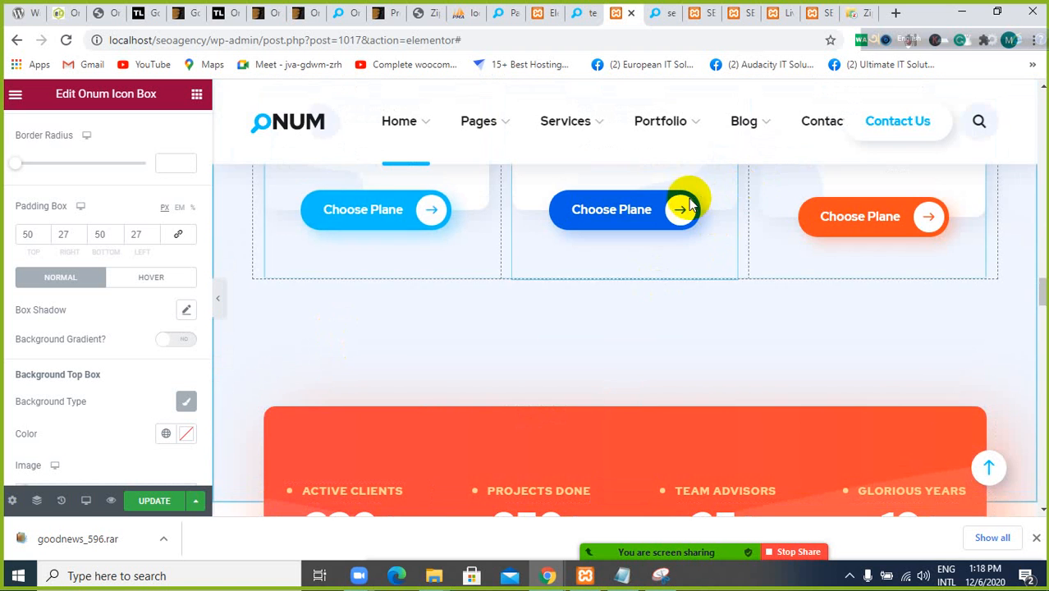
scroll(612, 244, up, 1)
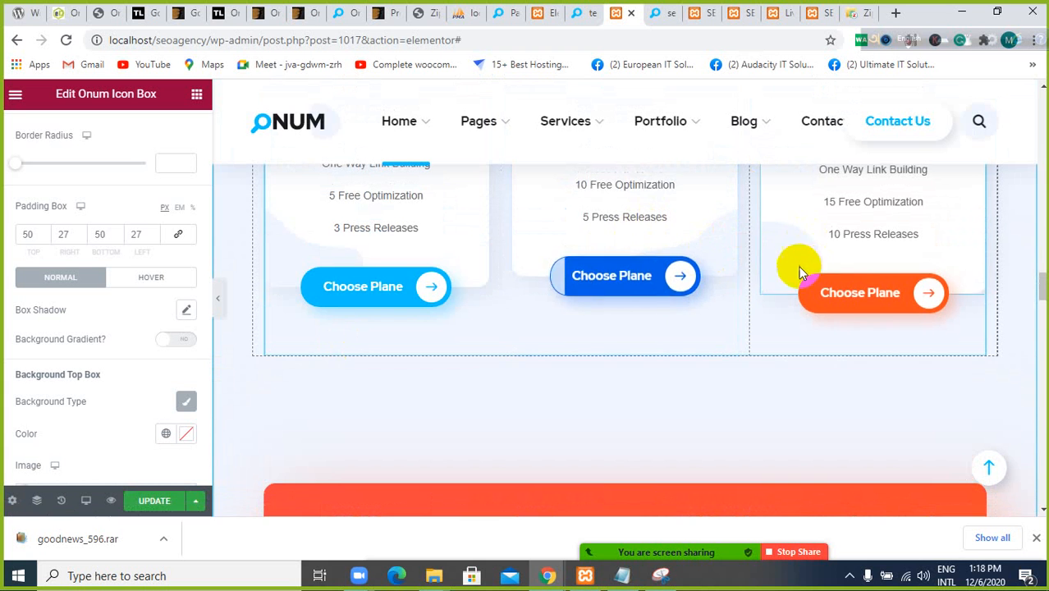
scroll(690, 309, up, 3)
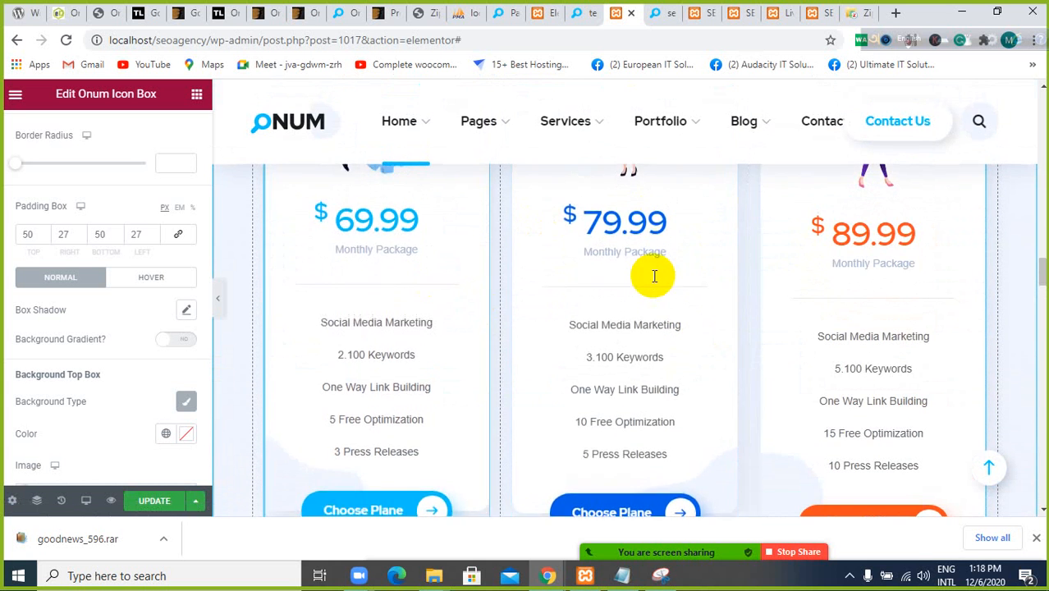
scroll(650, 276, down, 2)
scroll(653, 279, up, 7)
scroll(654, 284, down, 7)
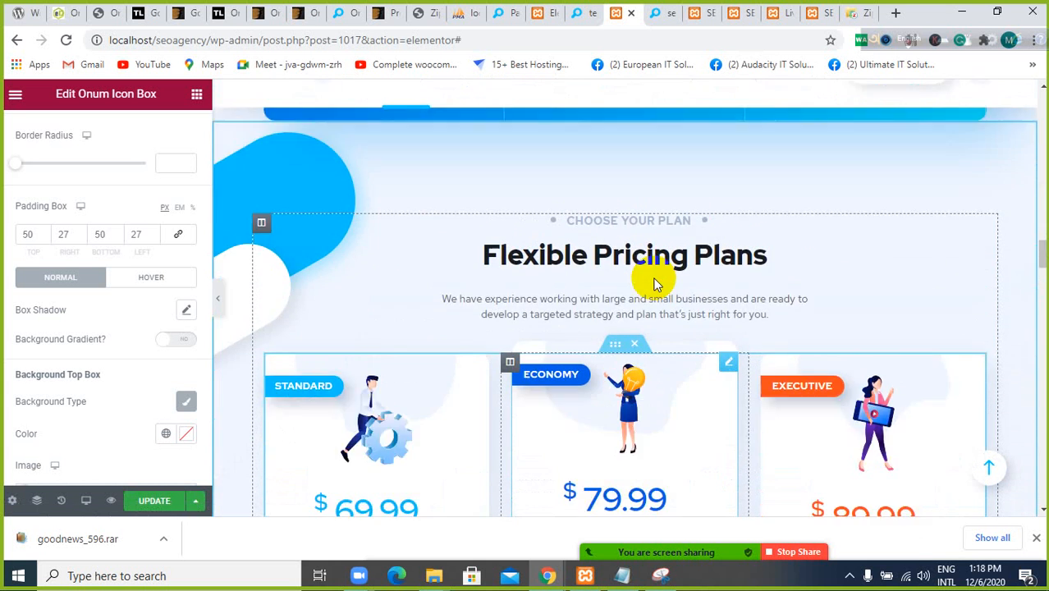
scroll(654, 283, up, 8)
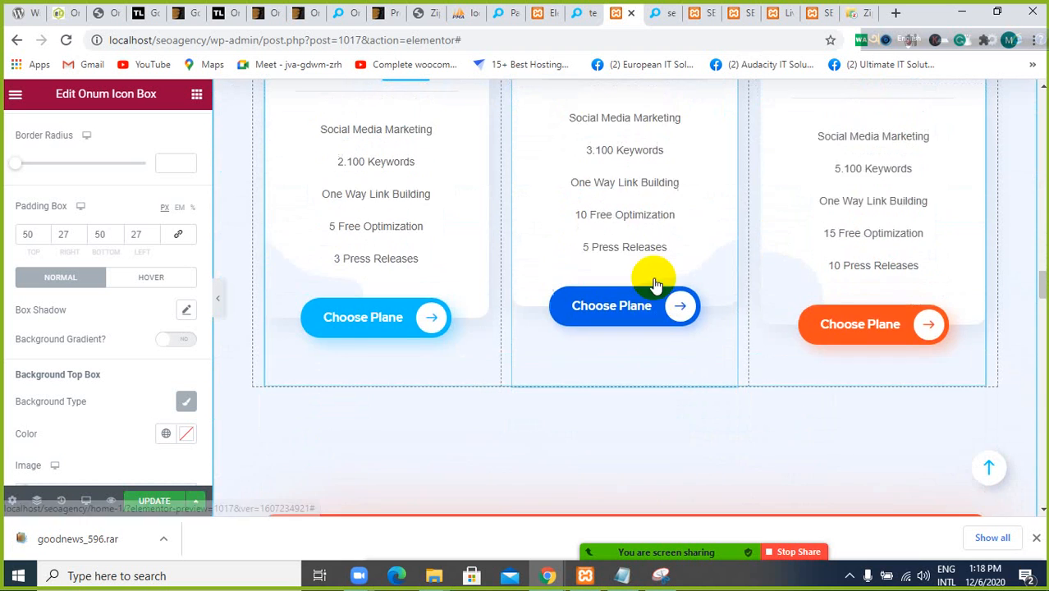
Open the "All Sizes Business" icon box on Home 1 for editing and examine its top and bottom background box settings
scroll(654, 283, up, 8)
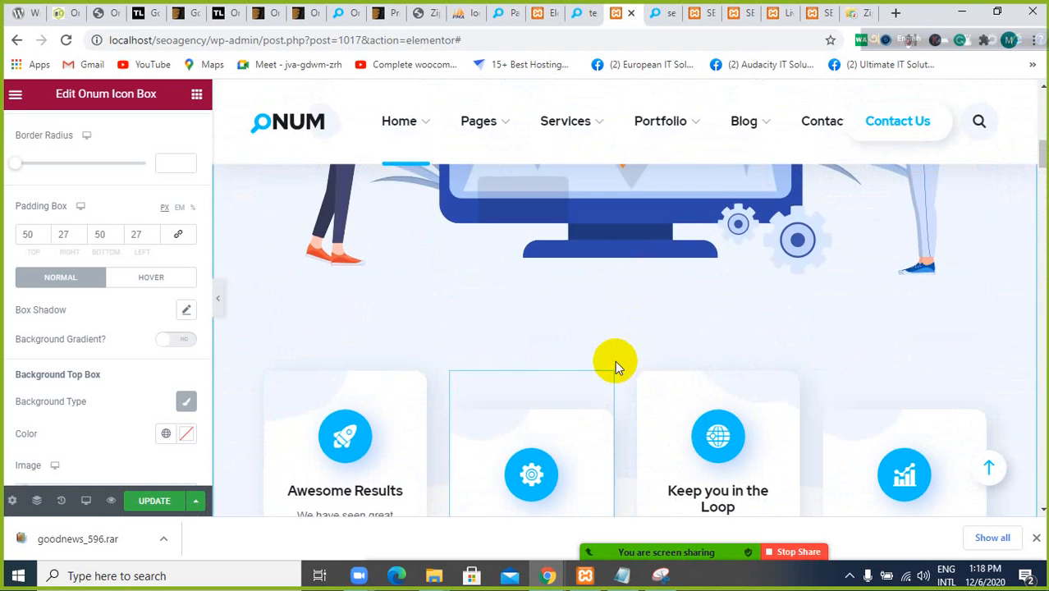
scroll(613, 360, down, 1)
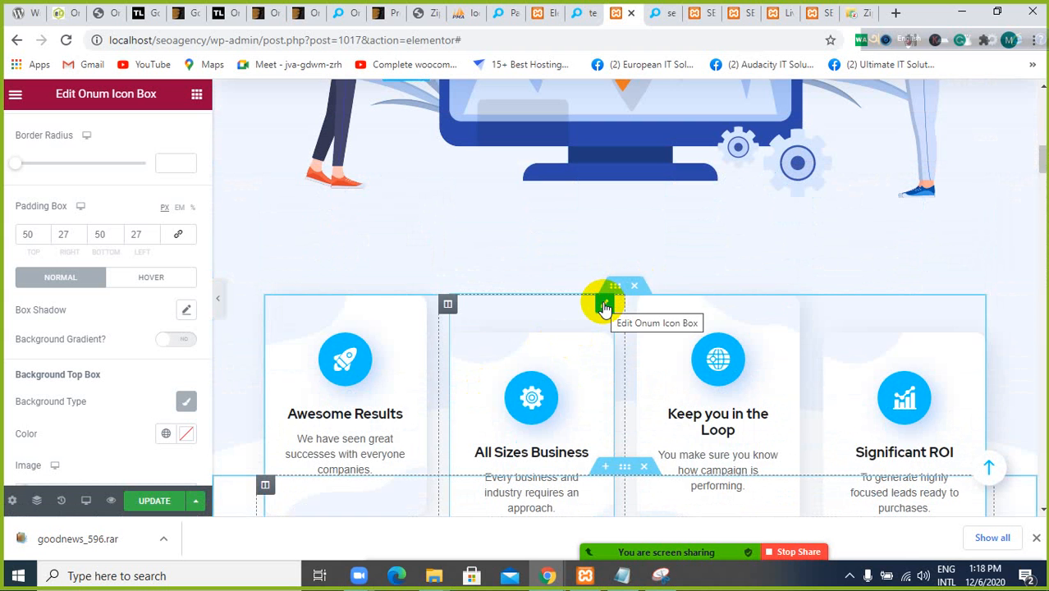
click(604, 308)
scroll(50, 377, down, 4)
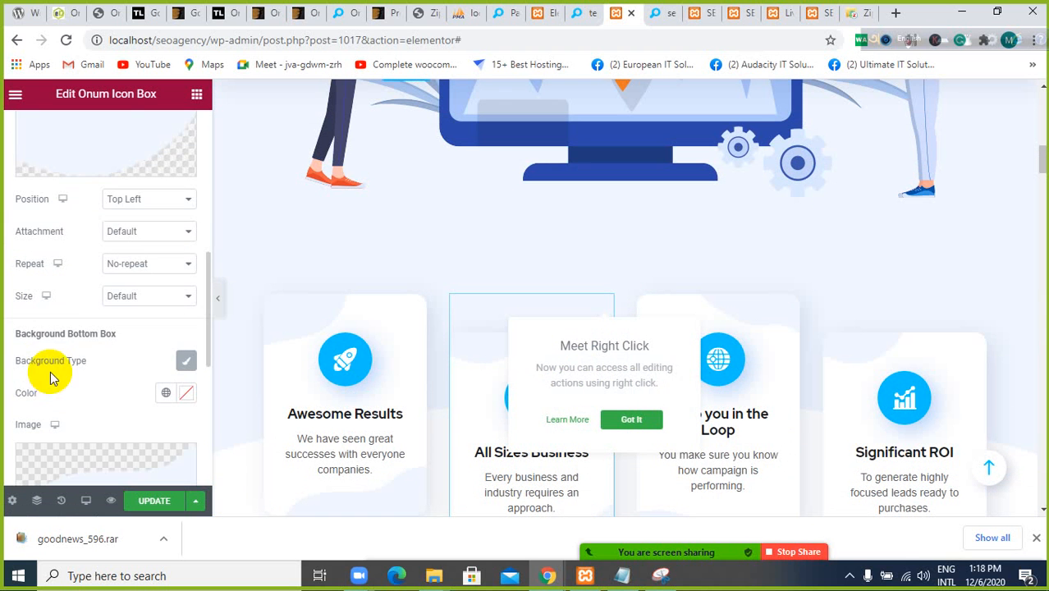
scroll(94, 289, down, 5)
scroll(110, 279, up, 3)
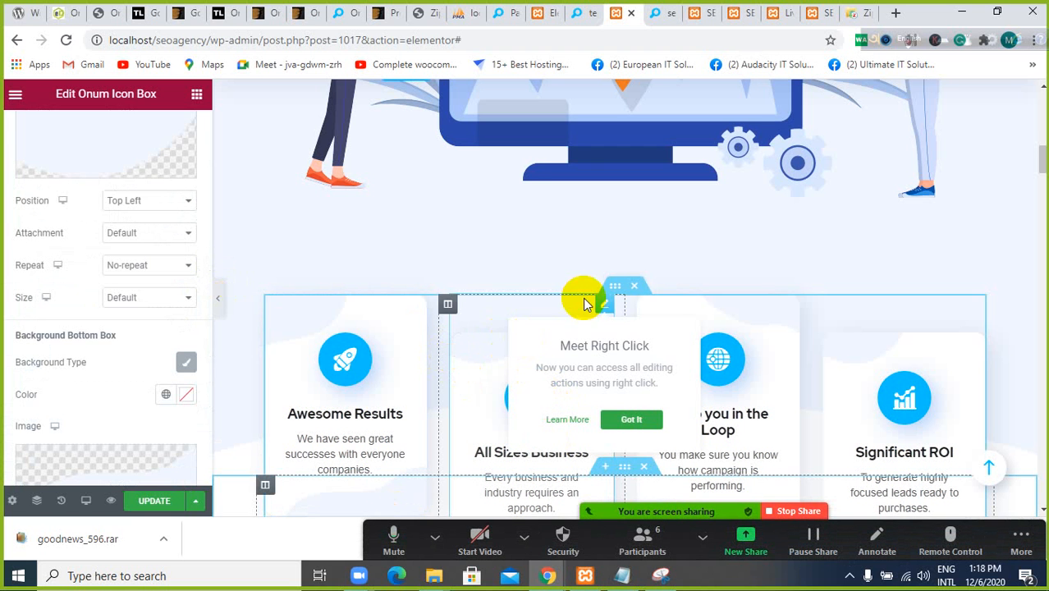
scroll(414, 312, down, 2)
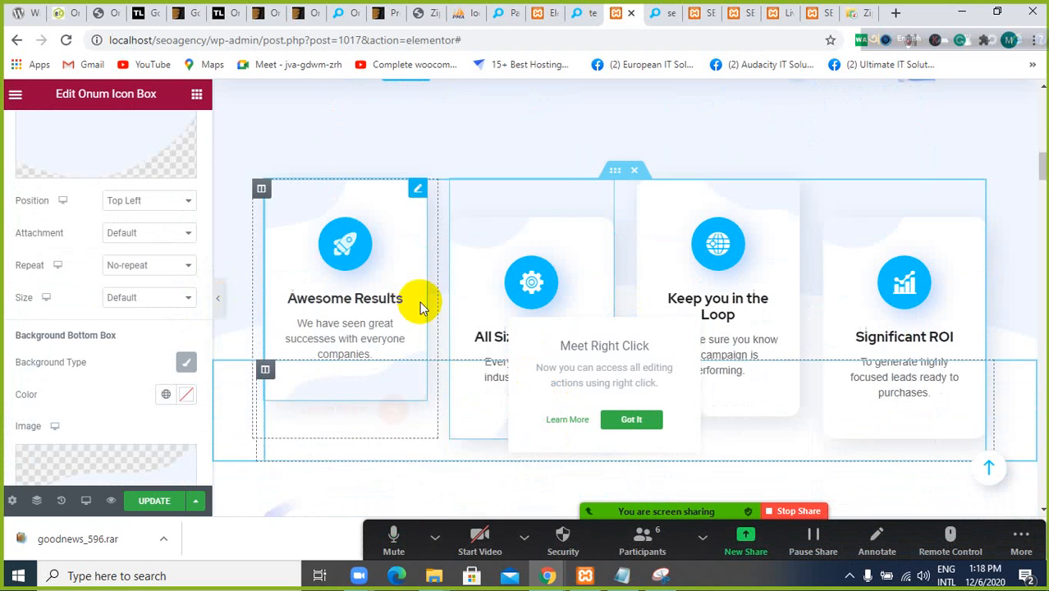
scroll(420, 308, down, 1)
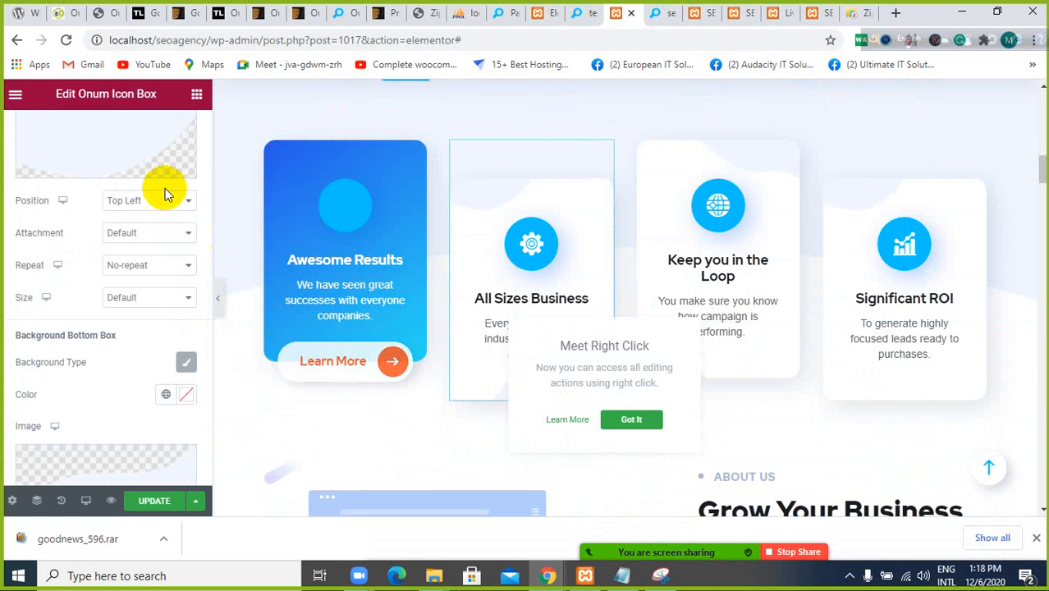
scroll(135, 182, up, 3)
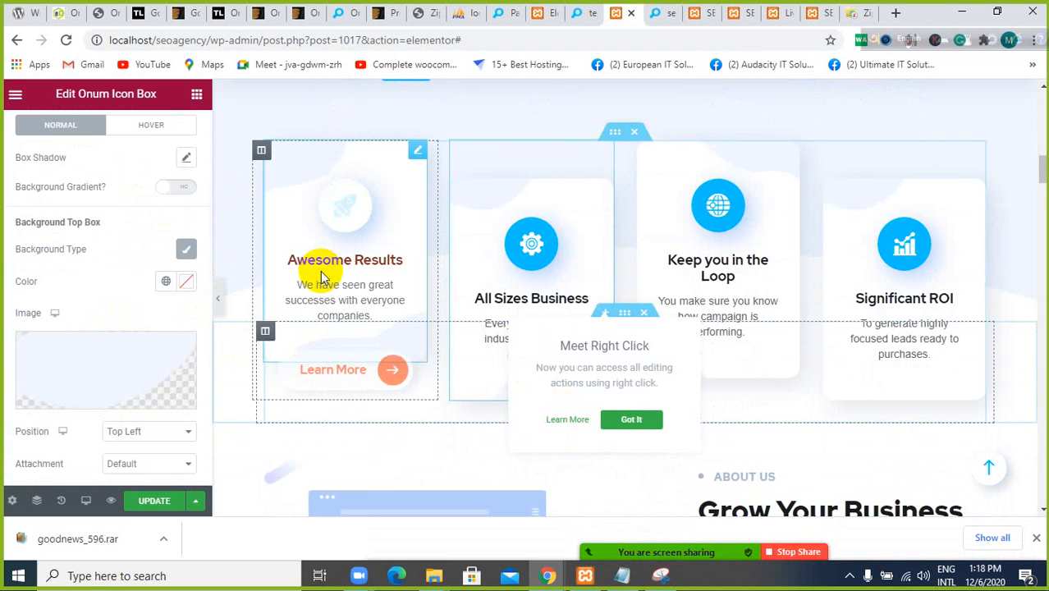
scroll(321, 277, down, 9)
scroll(322, 278, up, 4)
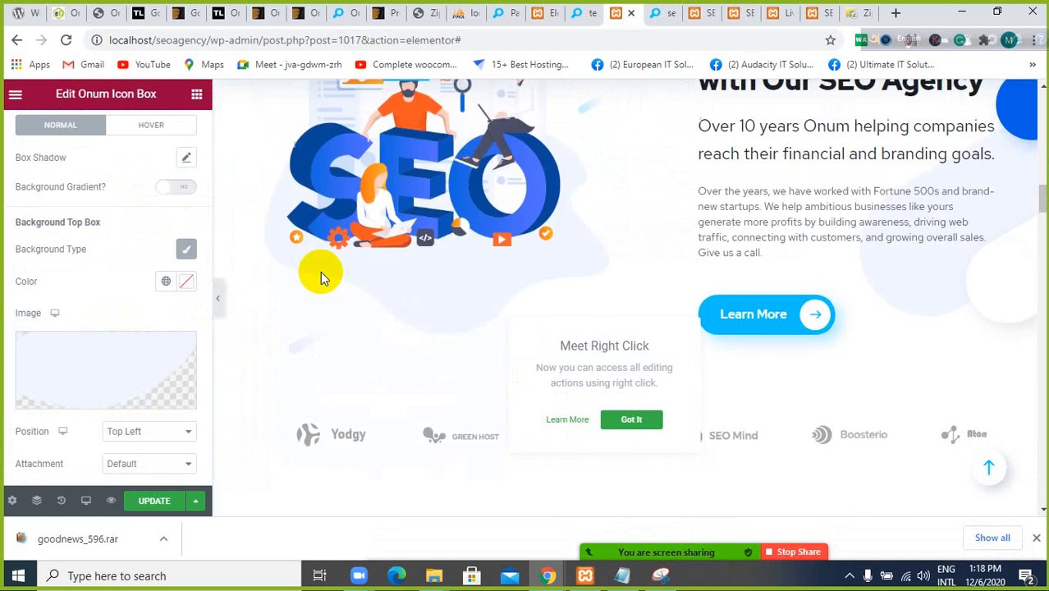
scroll(320, 270, up, 5)
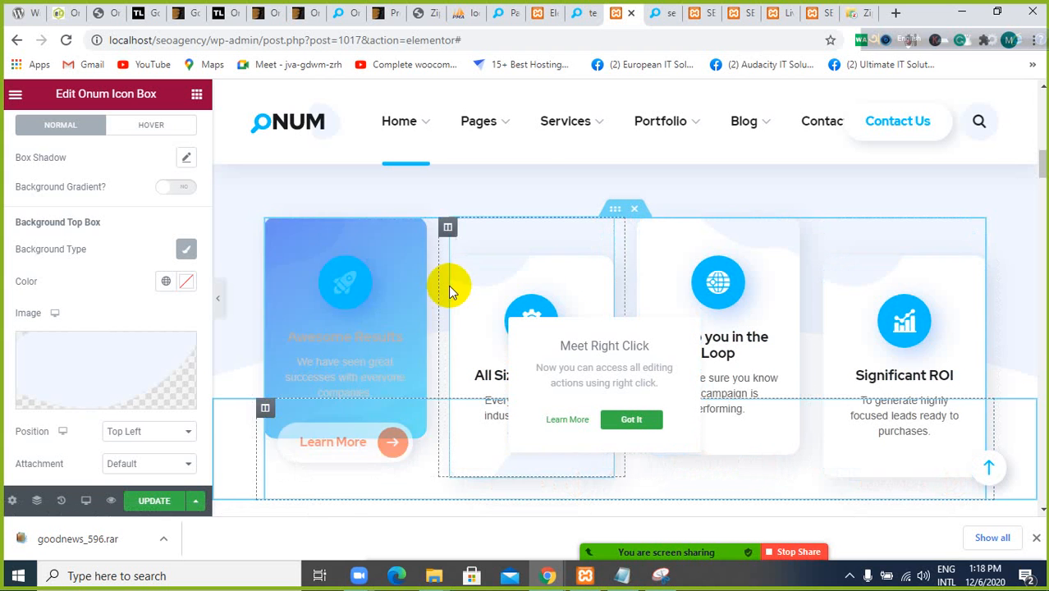
Look over the Home 1 sections below the icon boxes, from the services grid through the pricing plans to the counter banner
scroll(448, 285, down, 5)
scroll(451, 285, down, 6)
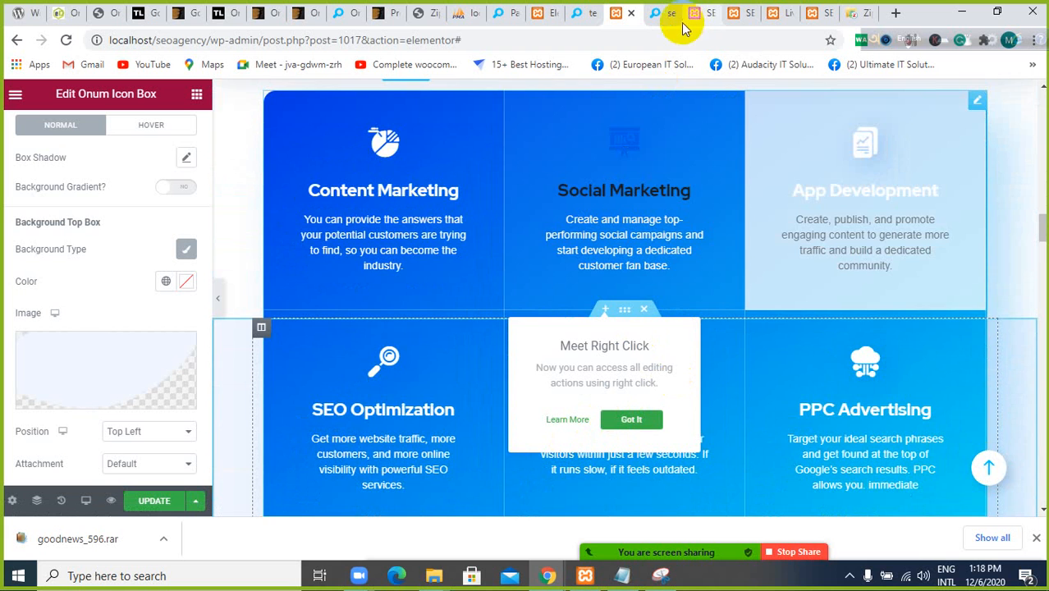
scroll(445, 205, down, 5)
scroll(492, 218, down, 3)
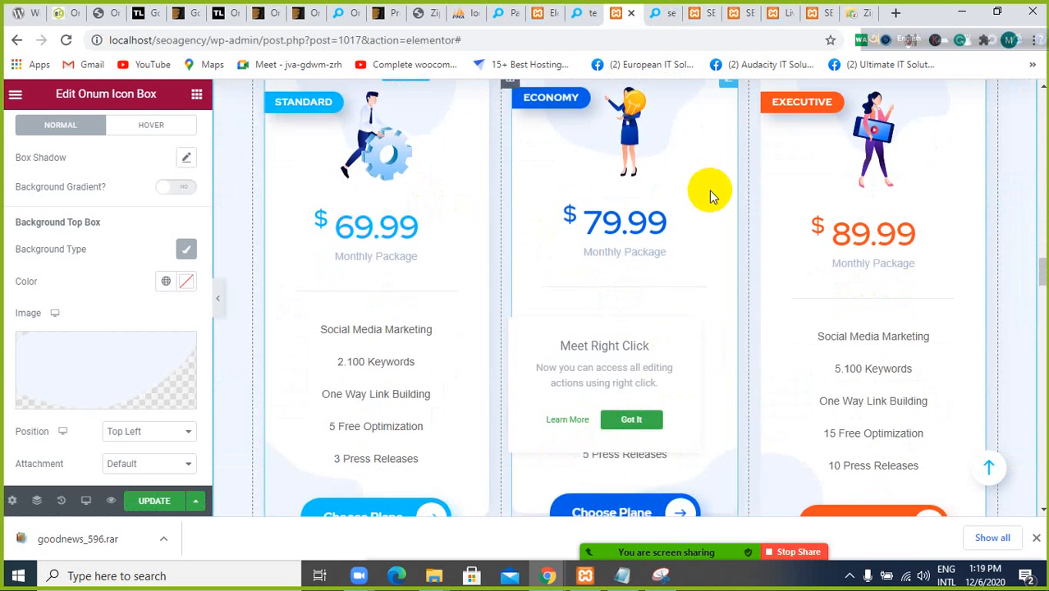
scroll(708, 191, down, 5)
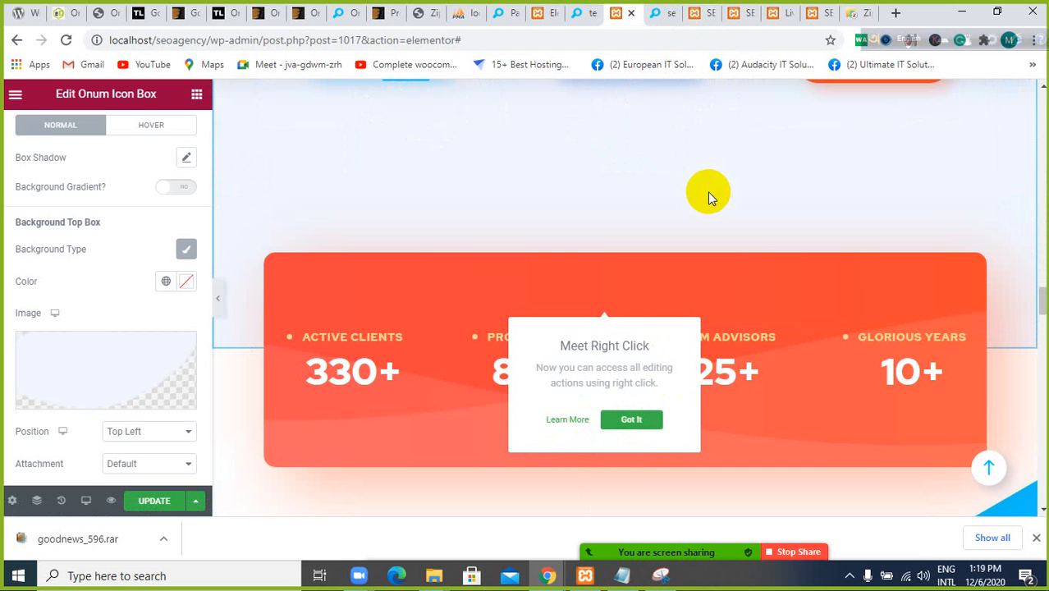